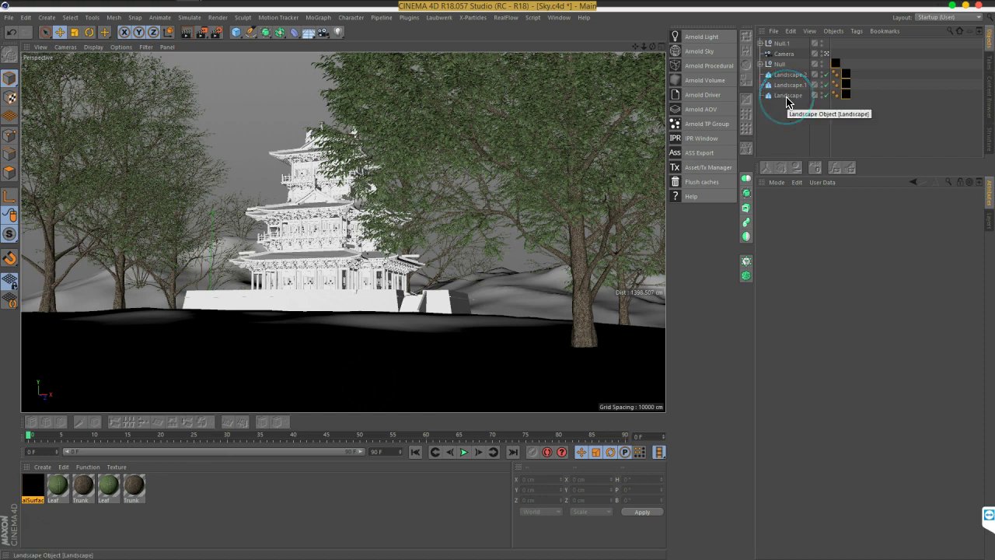
Select the Landscape object, shift the view slightly right, then deselect it
{"action": "left_click", "coordinate": [787, 101]}
{"action": "mouse_move", "coordinate": [506, 266]}
{"action": "middle_mouse_down", "text": "alt"}
{"action": "mouse_move", "coordinate": [575, 270]}
{"action": "mouse_move", "coordinate": [549, 271]}
{"action": "middle_mouse_up", "text": "alt"}
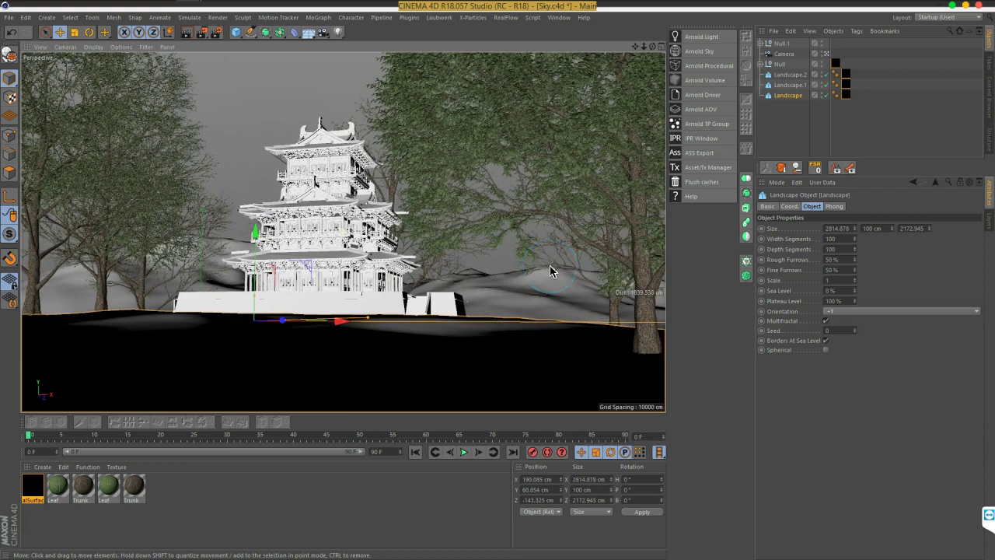
{"action": "left_click", "coordinate": [787, 128]}
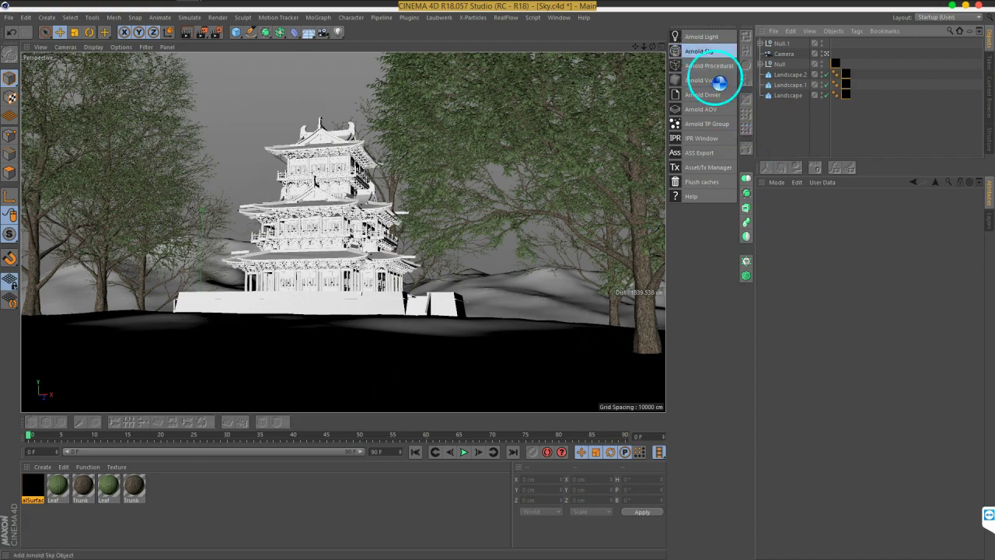
Add an Arnold Sky and open the Arnold IPR window over the viewport
{"action": "left_click", "coordinate": [702, 51]}
{"action": "left_click", "coordinate": [702, 138]}
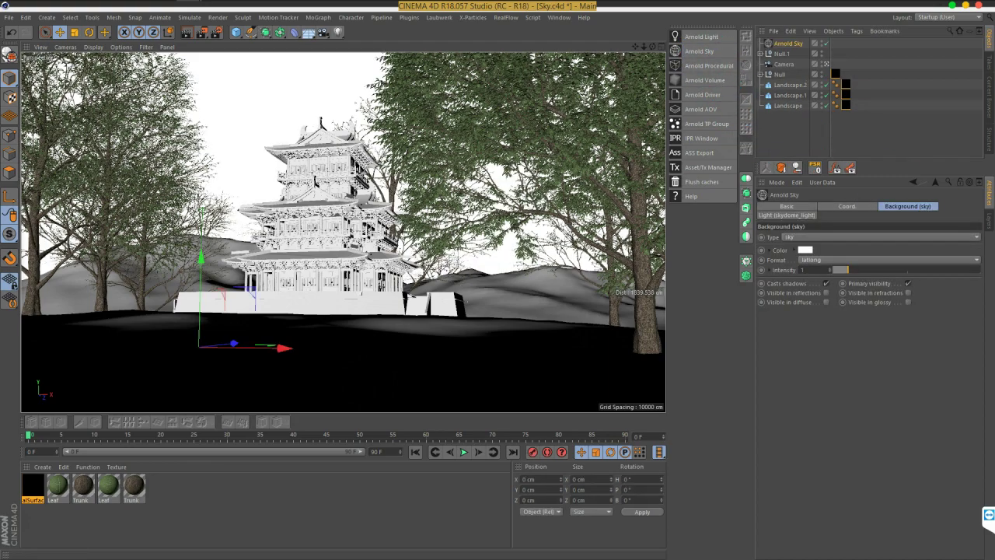
{"action": "left_click_drag", "start_coordinate": [837, 122], "coordinate": [96, 48]}
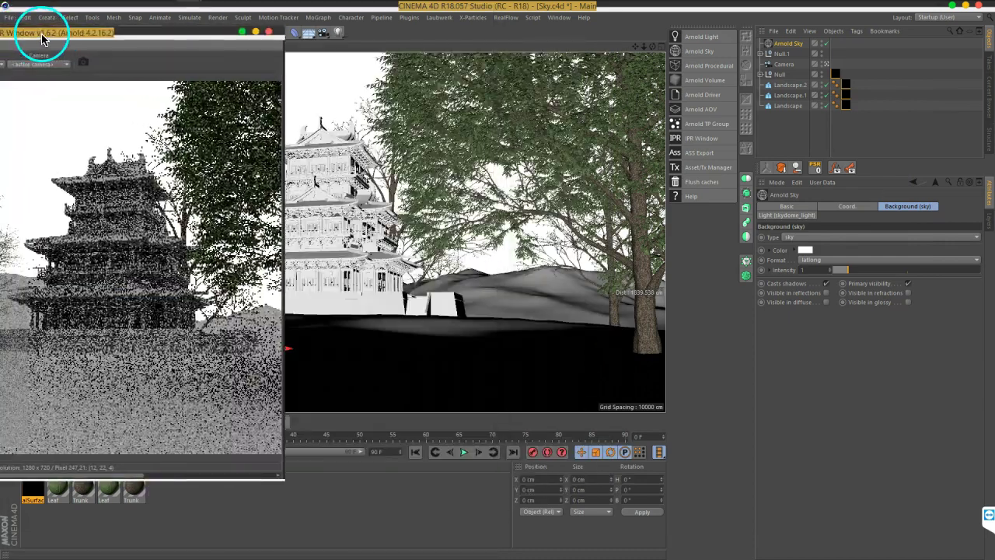
{"action": "left_click_drag", "start_coordinate": [335, 55], "coordinate": [532, 35]}
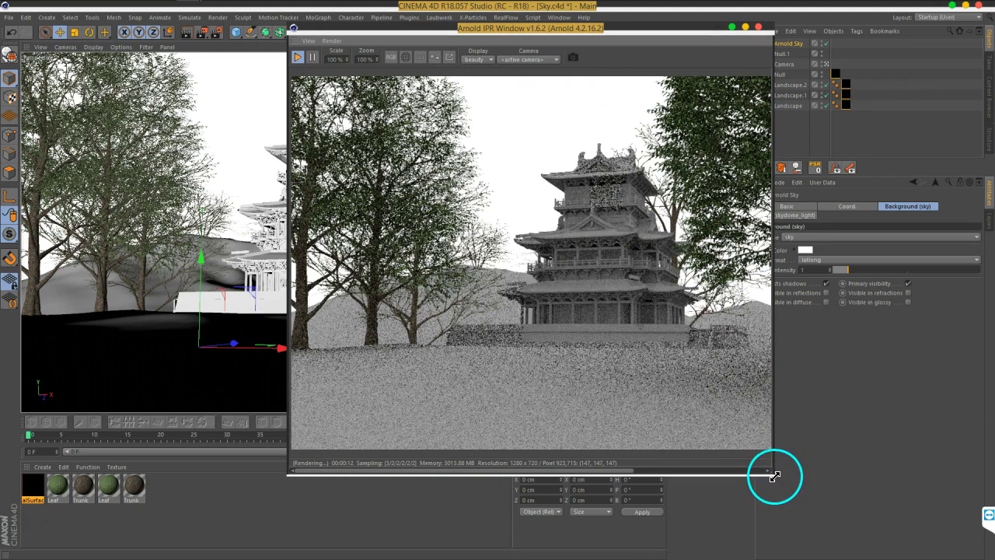
Enlarge the IPR preview and shift it left so the Object Manager and Arnold Sky attributes stay visible
{"action": "left_click_drag", "start_coordinate": [774, 473], "coordinate": [916, 507]}
{"action": "left_click_drag", "start_coordinate": [645, 34], "coordinate": [362, 22]}
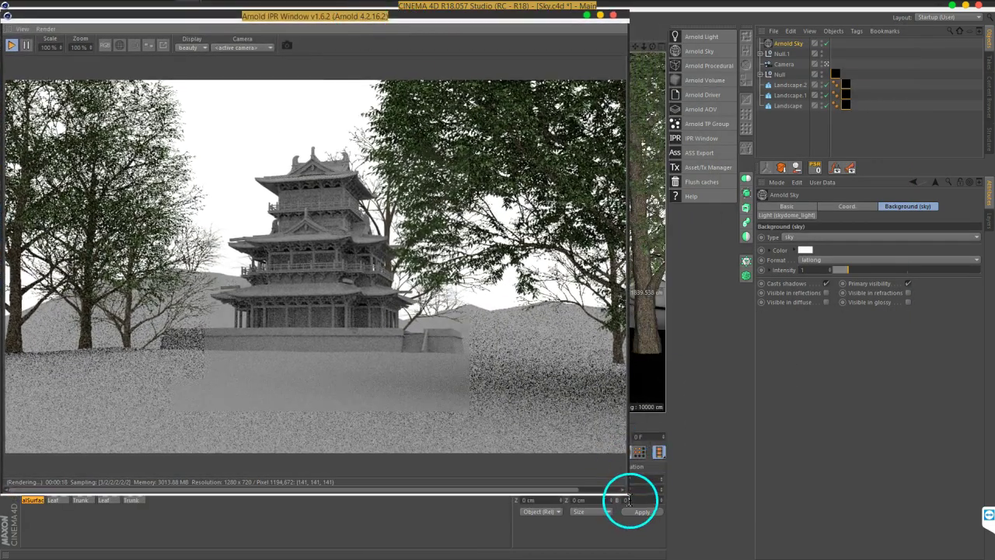
{"action": "left_click_drag", "start_coordinate": [629, 495], "coordinate": [680, 515]}
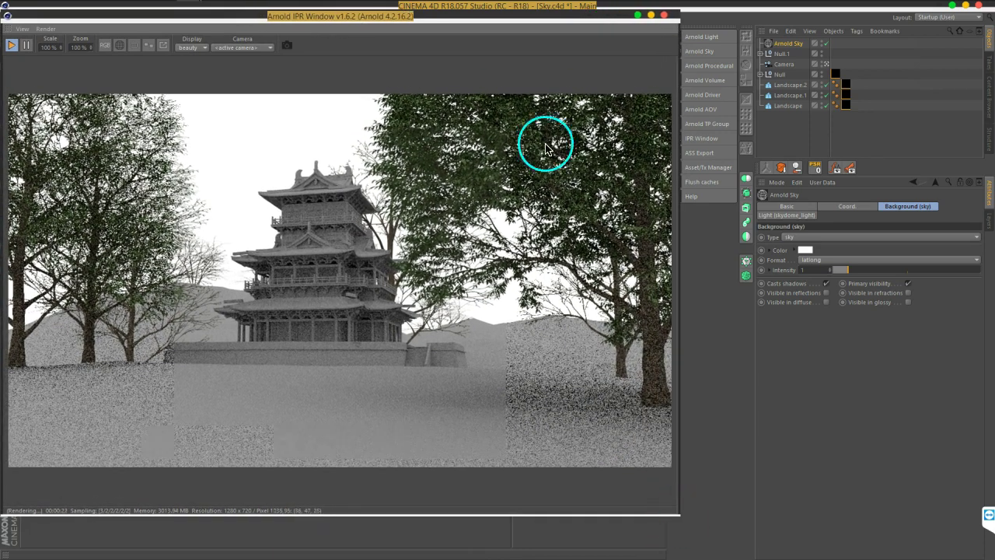
{"action": "left_click_drag", "start_coordinate": [513, 19], "coordinate": [536, 24]}
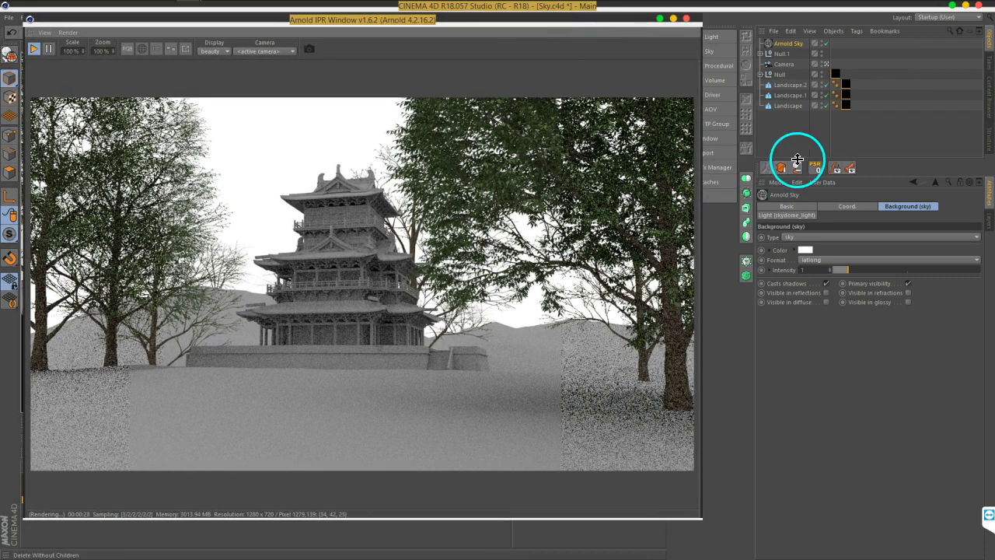
{"action": "left_click", "coordinate": [786, 43]}
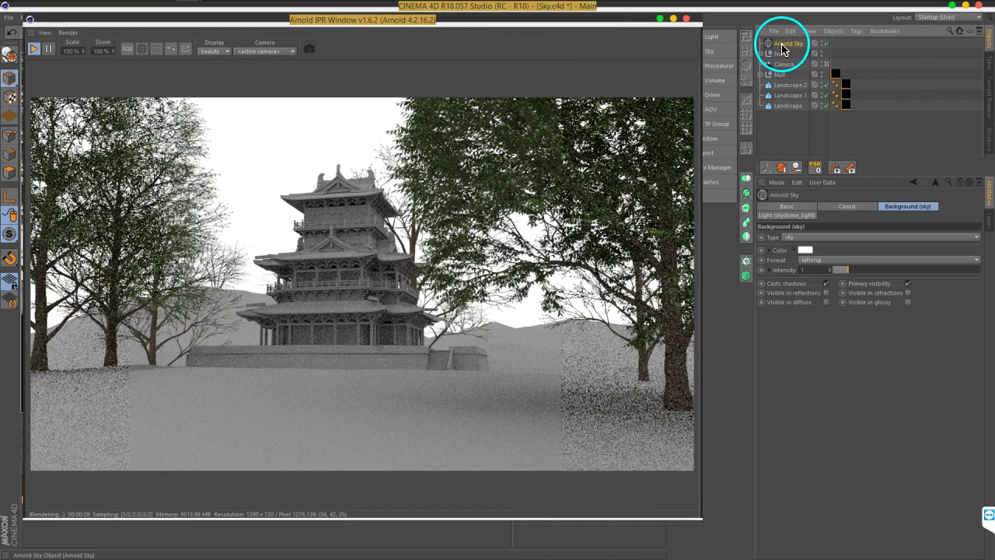
Switch the sky type to physical_sky, keep Turbidity 3, enable the sun, and edit Intensity
{"action": "left_click", "coordinate": [799, 237]}
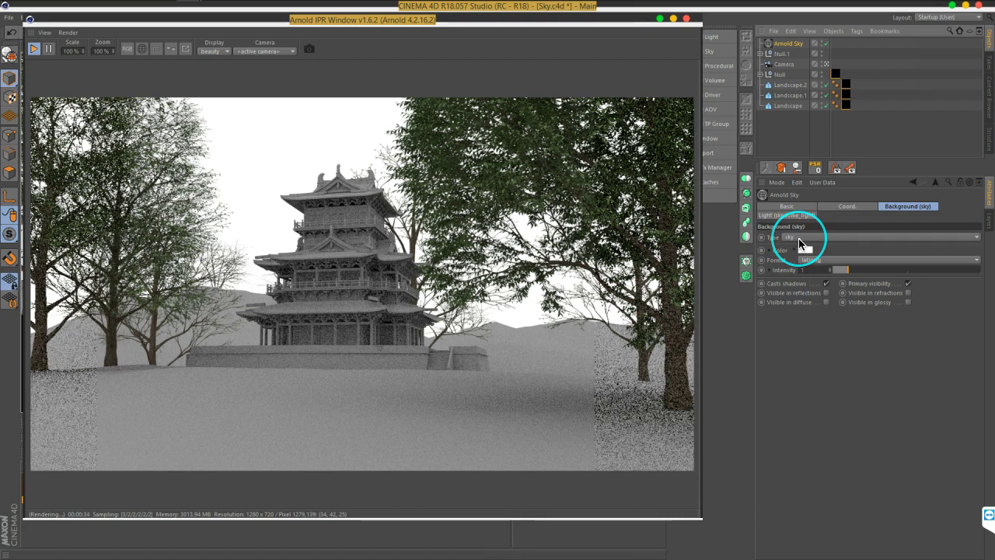
{"action": "left_click", "coordinate": [801, 258]}
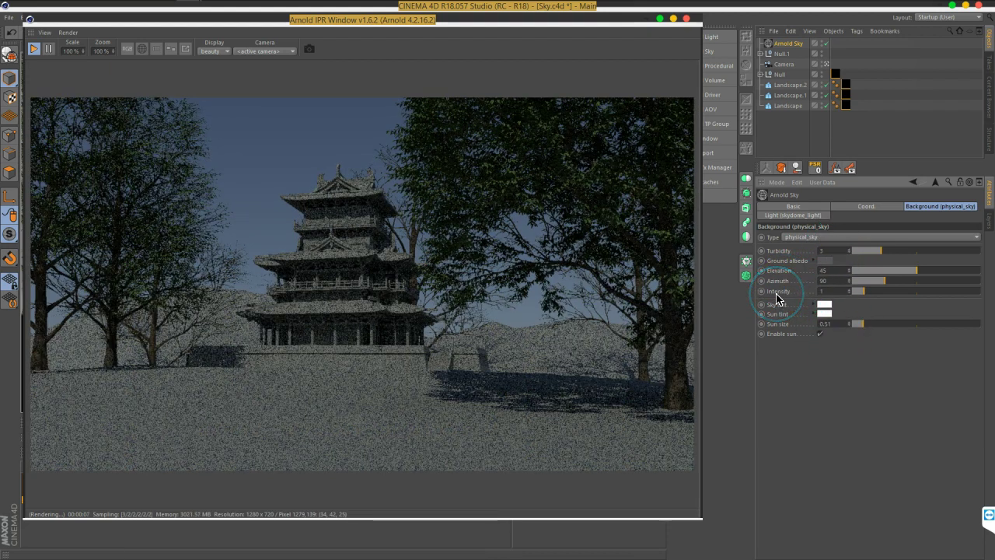
{"action": "left_click", "coordinate": [795, 353]}
{"action": "left_click", "coordinate": [819, 333]}
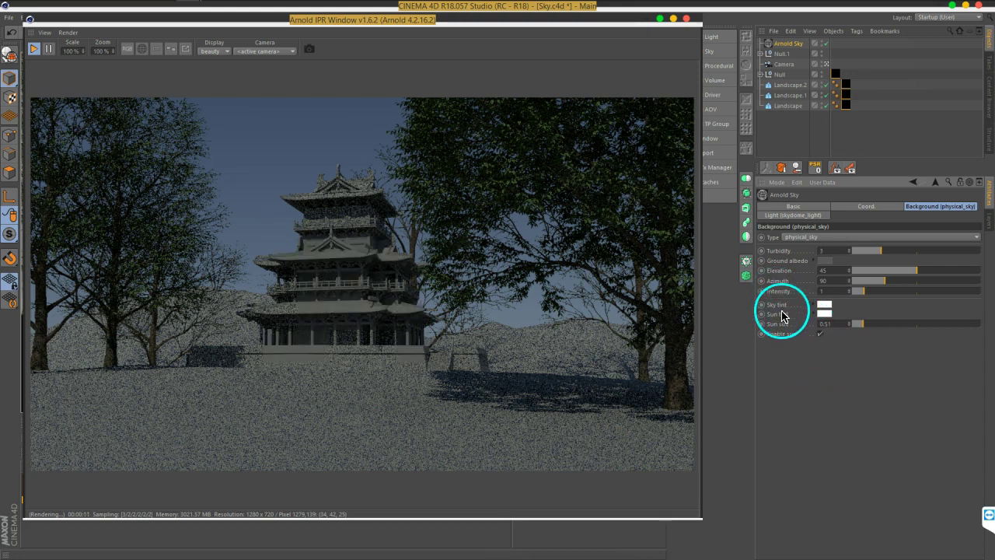
{"action": "double_click", "coordinate": [823, 290]}
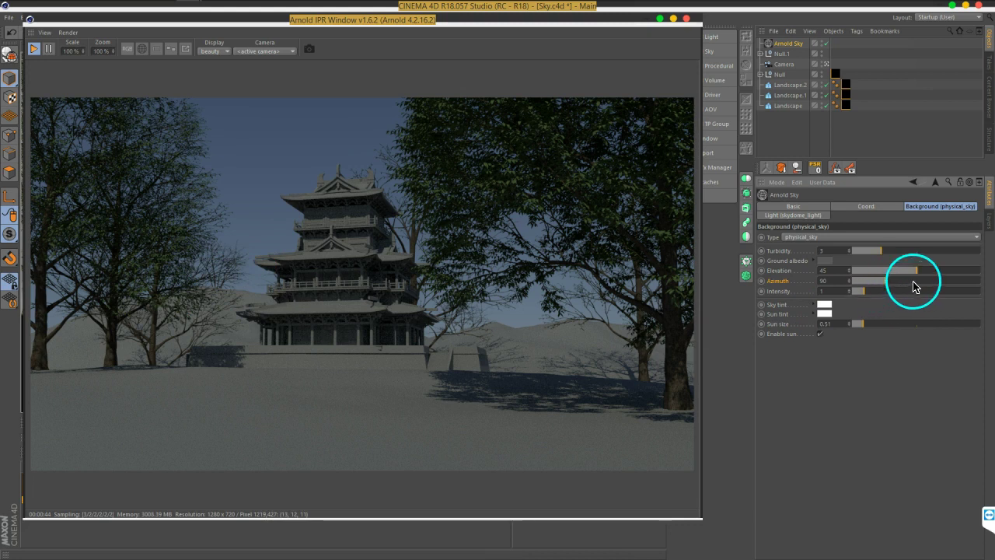
Set the sun to azimuth 242.64, elevation 19.26 and sun size 1.21, left of the pagoda
{"action": "left_click_drag", "start_coordinate": [898, 282], "coordinate": [934, 283]}
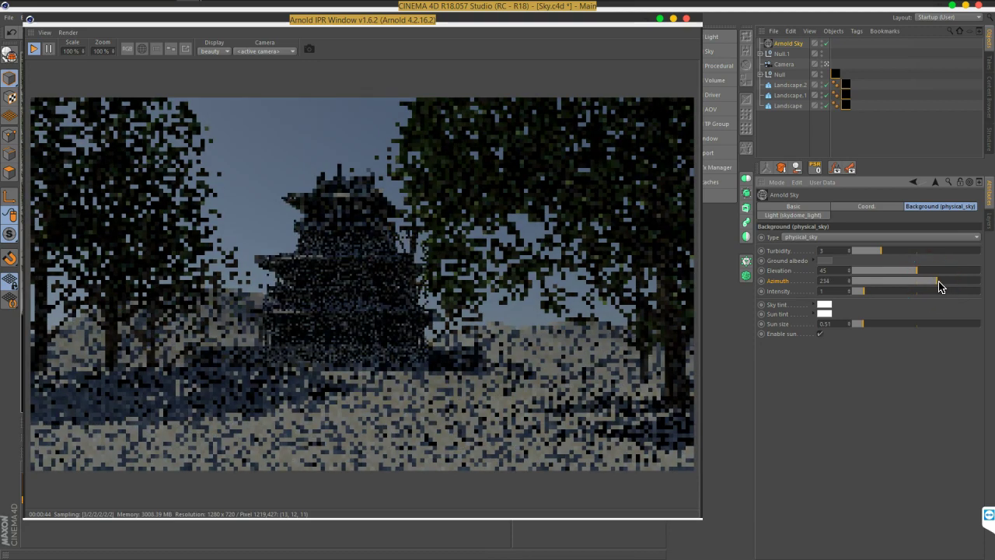
{"action": "left_click_drag", "start_coordinate": [939, 286], "coordinate": [942, 287]}
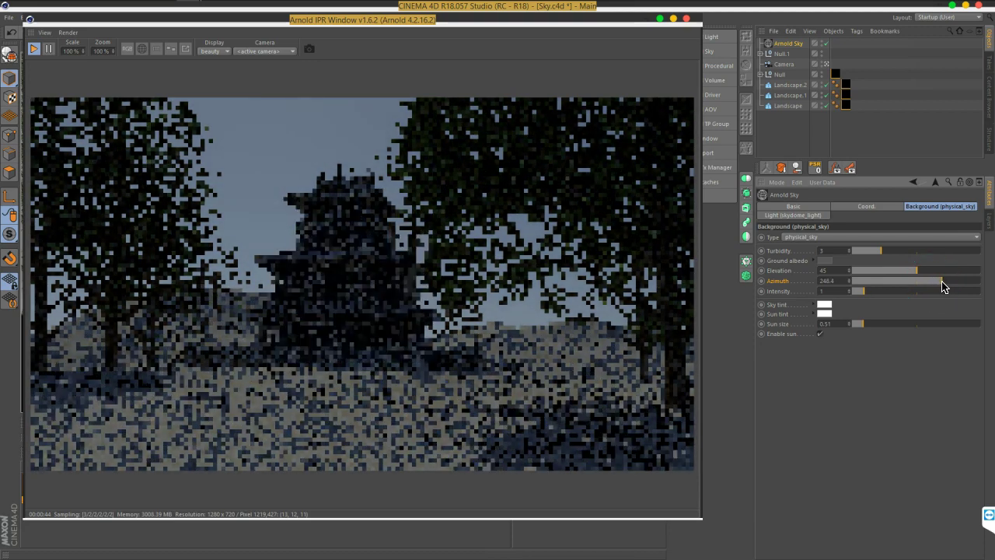
{"action": "left_click_drag", "start_coordinate": [888, 270], "coordinate": [946, 286]}
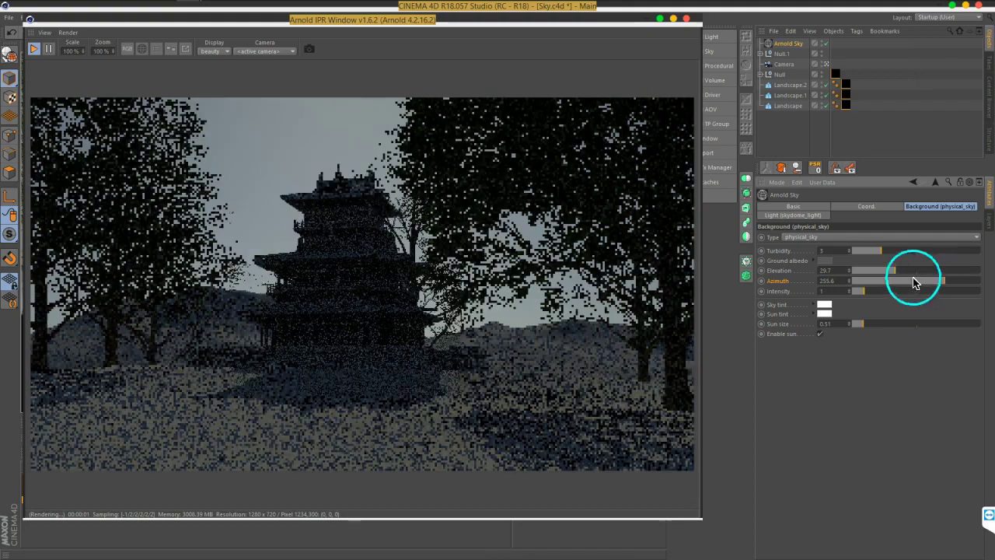
{"action": "left_click", "coordinate": [863, 270]}
{"action": "left_click_drag", "start_coordinate": [865, 272], "coordinate": [876, 276]}
{"action": "left_click_drag", "start_coordinate": [868, 325], "coordinate": [881, 326]}
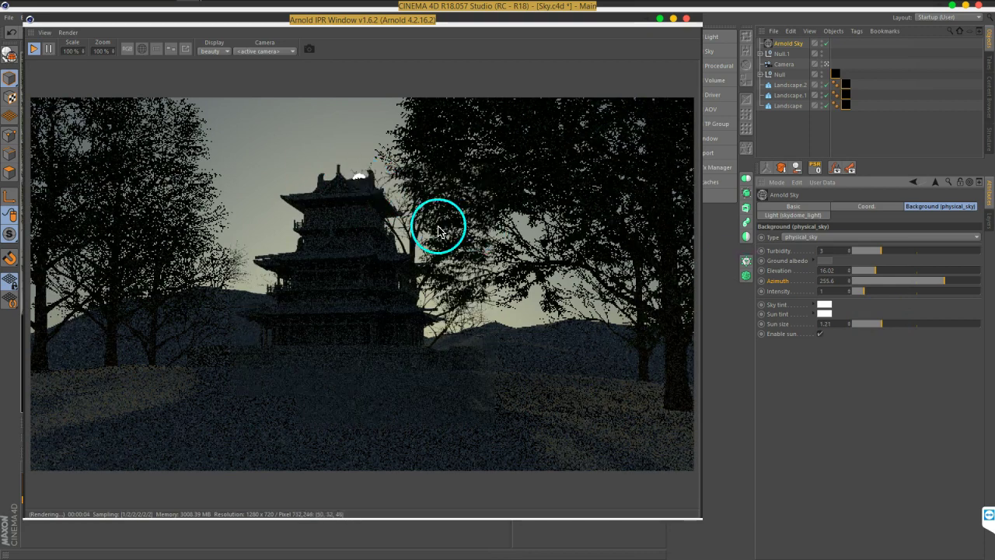
{"action": "left_click_drag", "start_coordinate": [870, 270], "coordinate": [881, 276]}
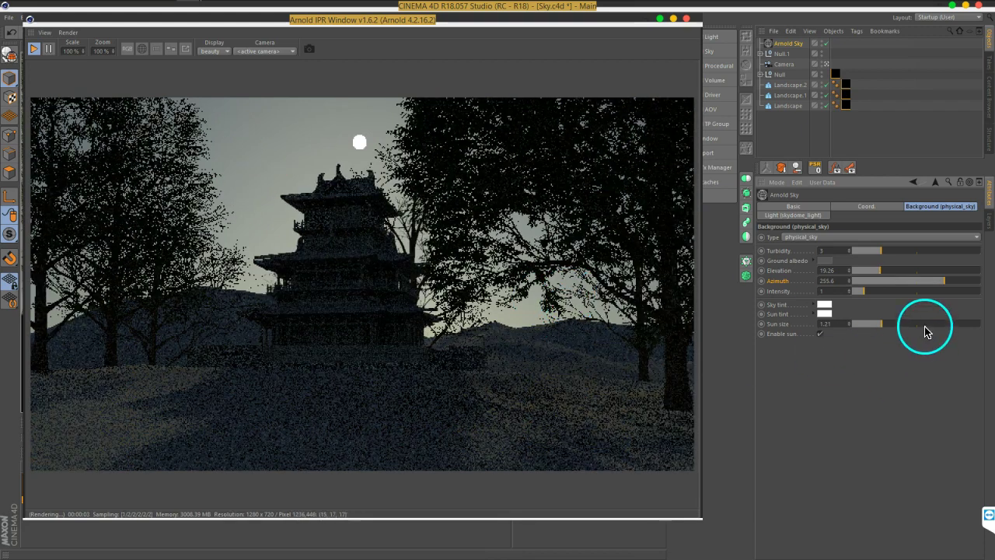
{"action": "mouse_move", "coordinate": [928, 283]}
{"action": "left_mouse_down"}
{"action": "mouse_move", "coordinate": [945, 290]}
{"action": "mouse_move", "coordinate": [938, 286]}
{"action": "left_mouse_up"}
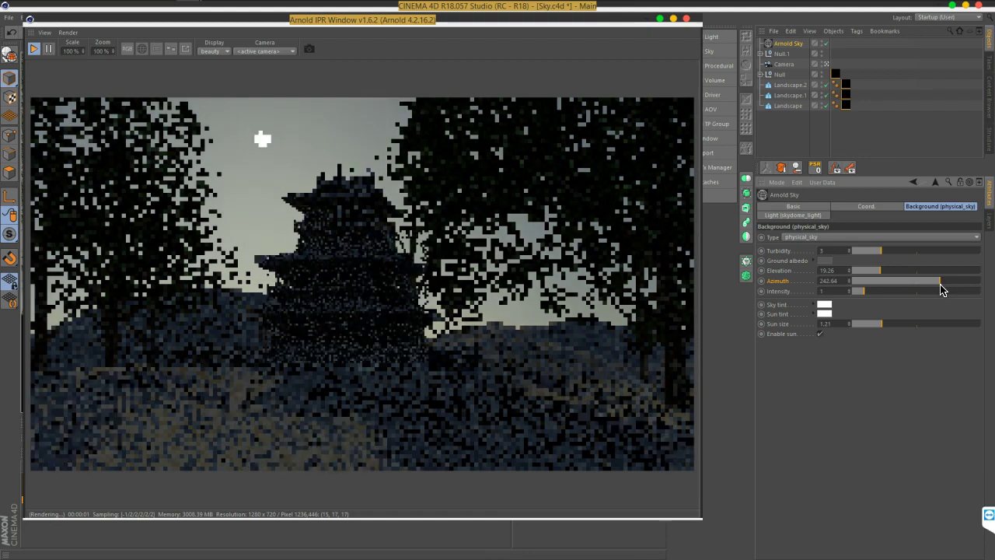
{"action": "left_click", "coordinate": [356, 179]}
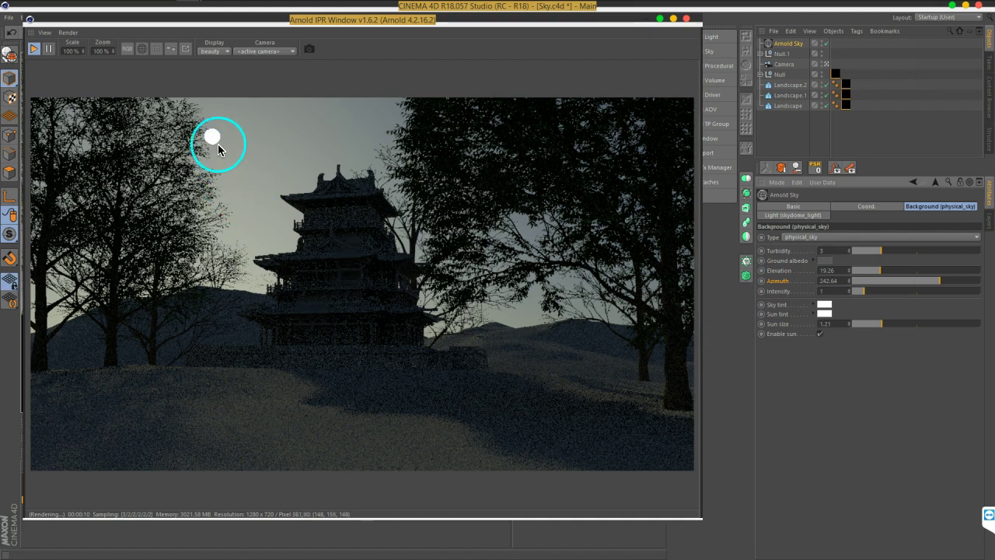
Drag the sun's elevation down to about 9.16 for a low dusk sun
{"action": "left_click", "coordinate": [858, 272]}
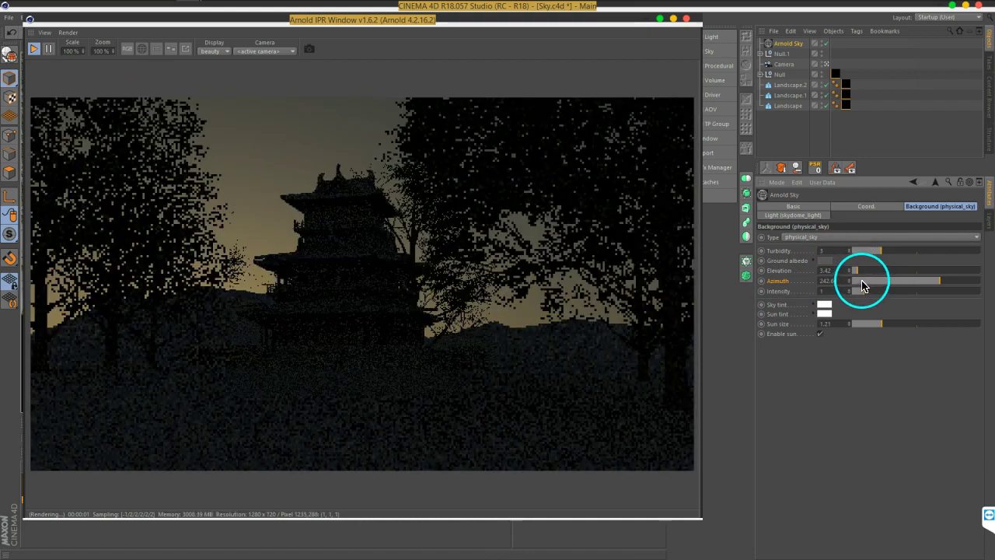
{"action": "left_click_drag", "start_coordinate": [863, 276], "coordinate": [870, 277]}
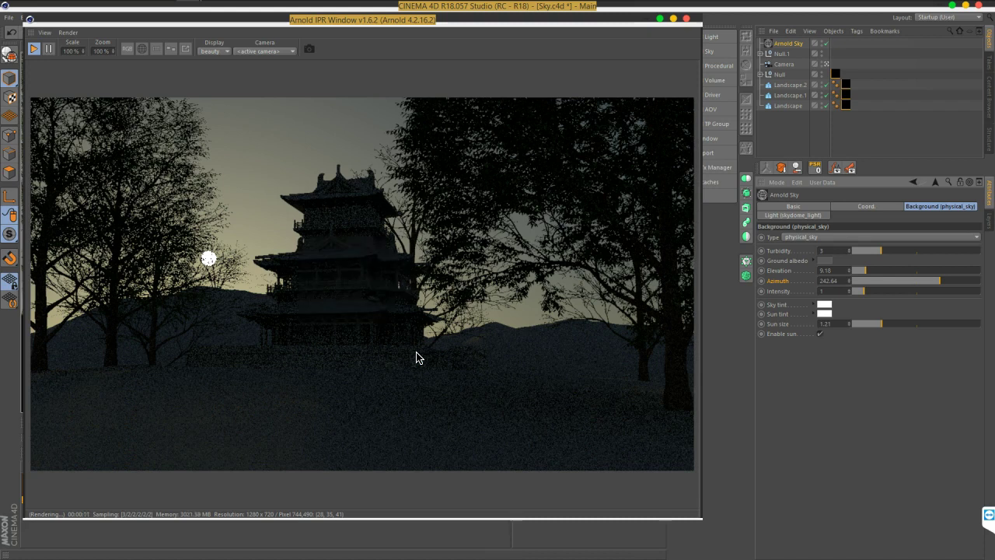
{"action": "left_click", "coordinate": [693, 348]}
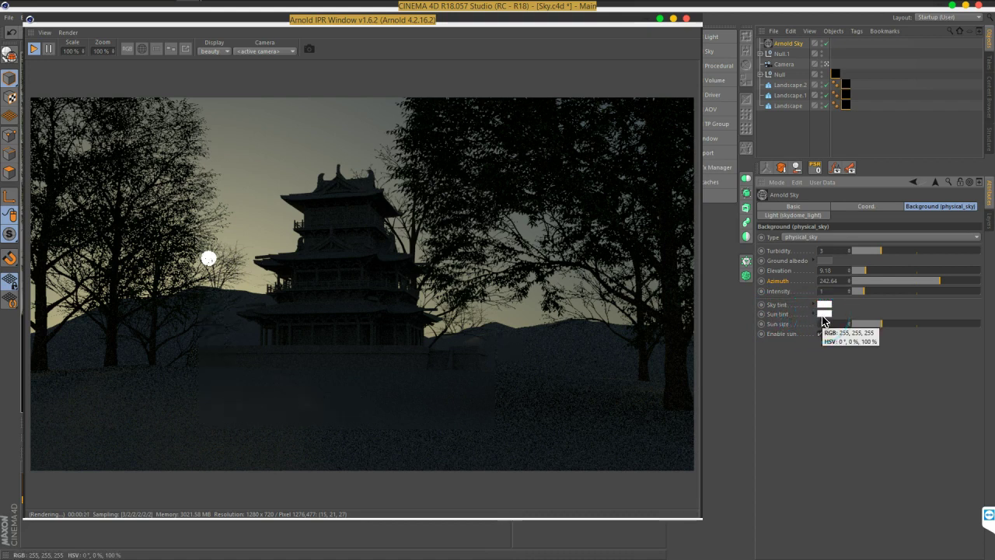
Test sky intensity 2, set it back to 1, and raise turbidity to 4.55
{"action": "left_click", "coordinate": [806, 302]}
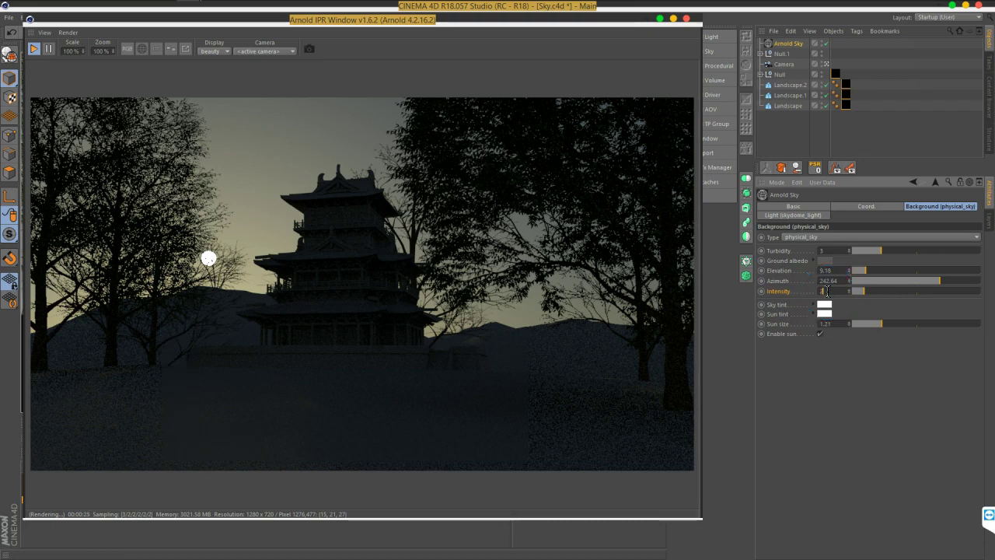
{"action": "type", "text": "2"}
{"action": "key", "text": "Return"}
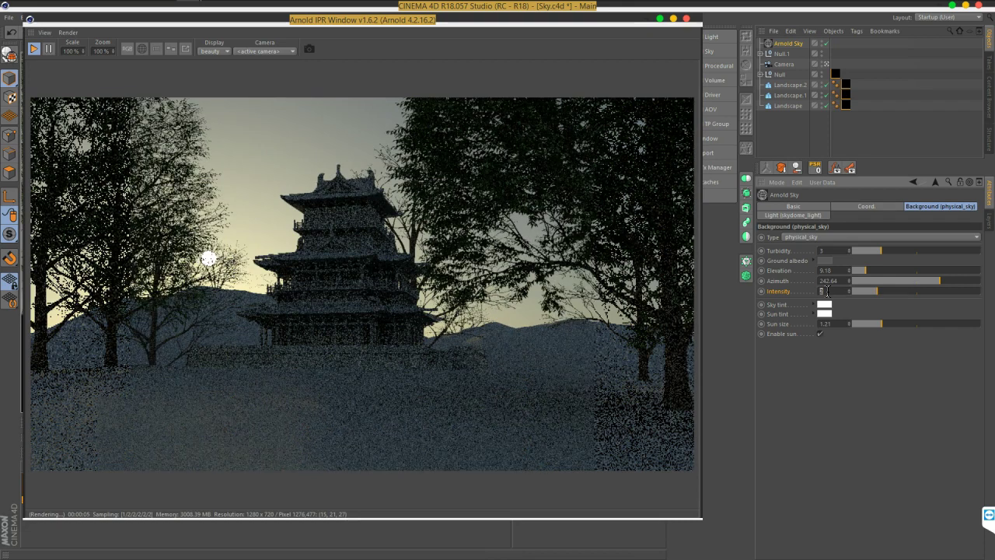
{"action": "type", "text": "1"}
{"action": "key", "text": "Return"}
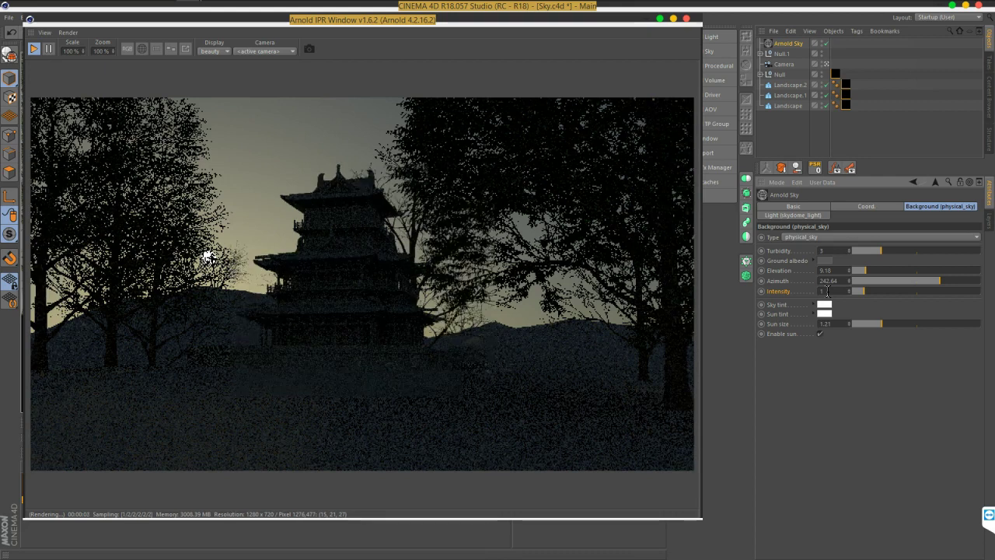
{"action": "left_click", "coordinate": [381, 376]}
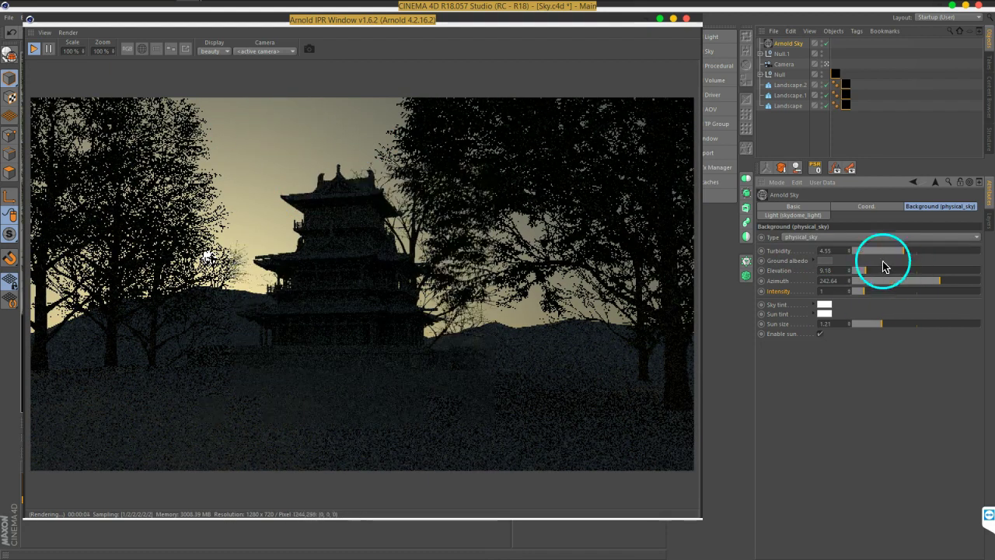
Try sky turbidity values of 1.45, 6.6 and 1.77
{"action": "left_click_drag", "start_coordinate": [863, 251], "coordinate": [855, 250]}
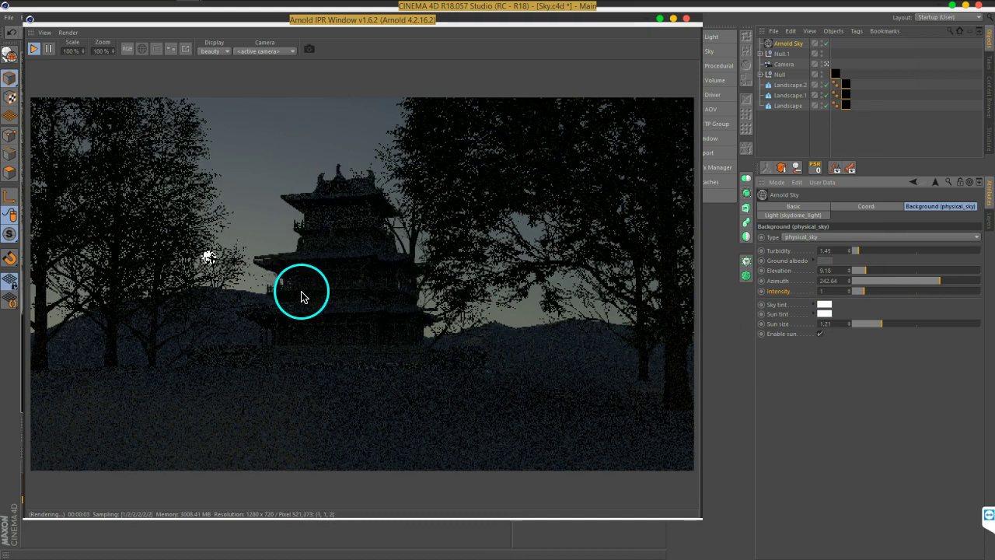
{"action": "left_click", "coordinate": [882, 291]}
{"action": "left_click", "coordinate": [864, 271]}
{"action": "left_click_drag", "start_coordinate": [890, 257], "coordinate": [933, 251]}
{"action": "left_click", "coordinate": [866, 289]}
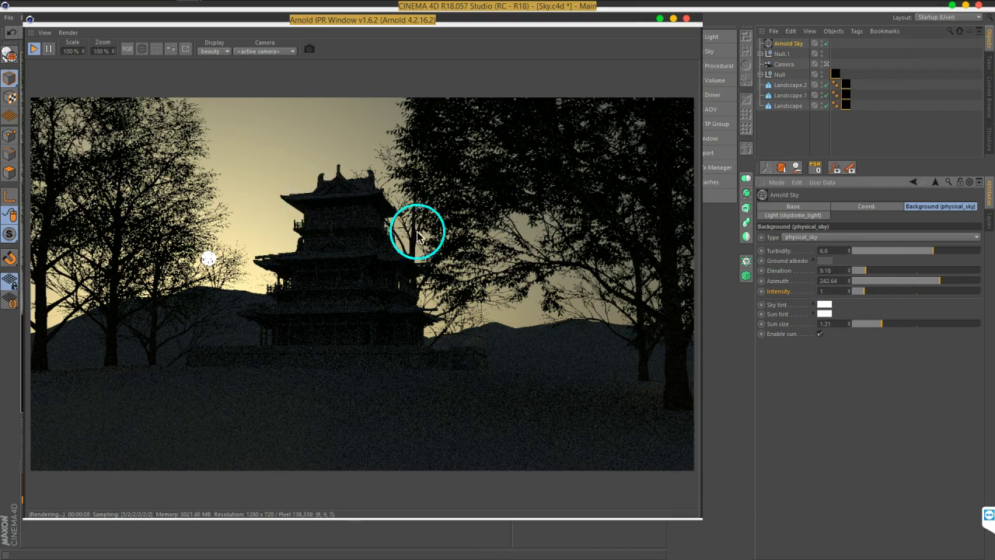
{"action": "left_click", "coordinate": [837, 270]}
{"action": "left_click", "coordinate": [865, 258]}
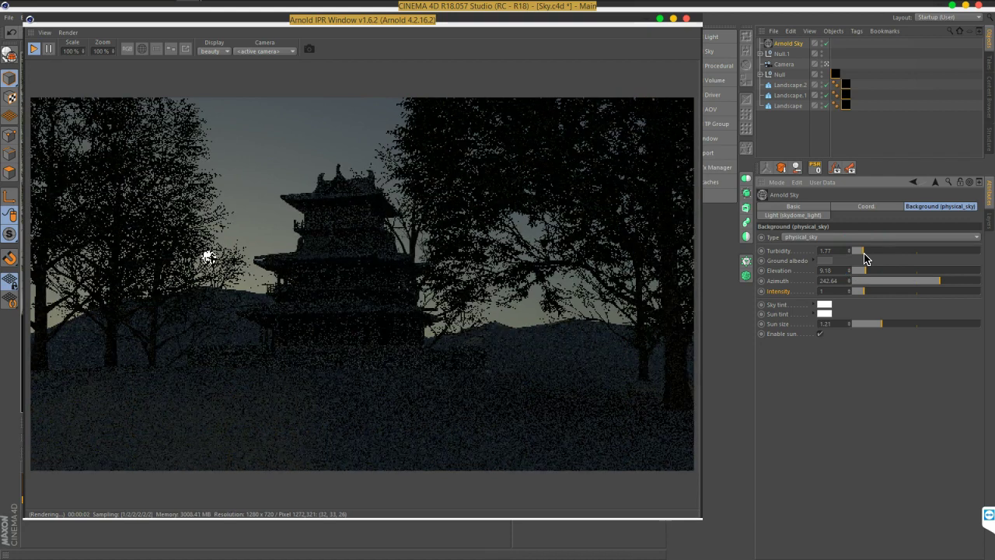
Raise the sky turbidity to 5.19 for a warmer golden haze
{"action": "left_click", "coordinate": [861, 263]}
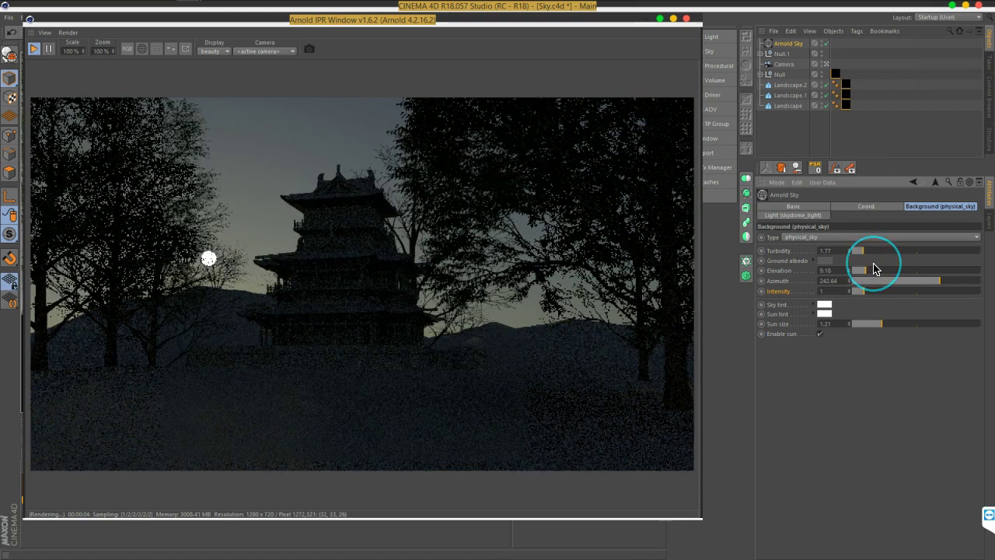
{"action": "left_click_drag", "start_coordinate": [580, 285], "coordinate": [487, 260]}
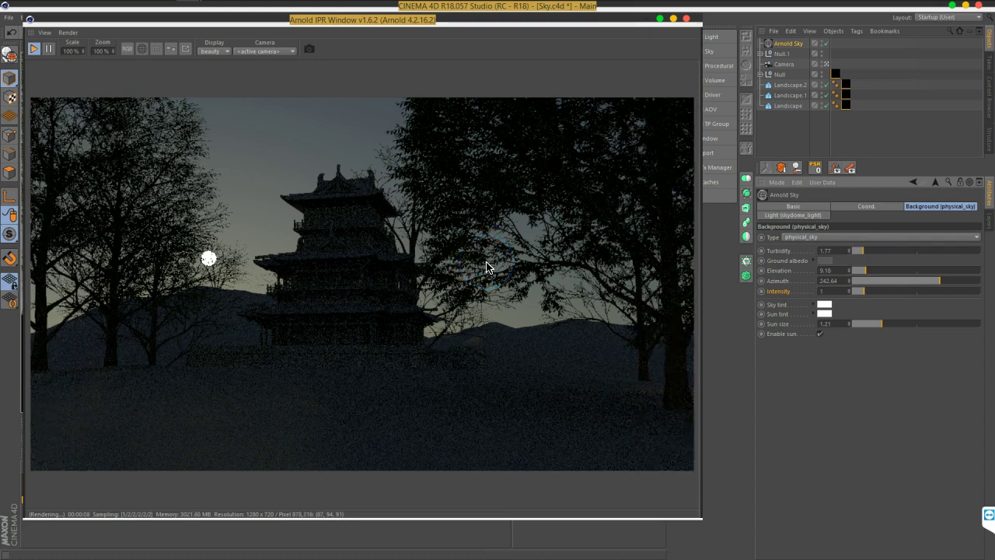
{"action": "left_click", "coordinate": [905, 252]}
{"action": "left_click_drag", "start_coordinate": [907, 253], "coordinate": [911, 252]}
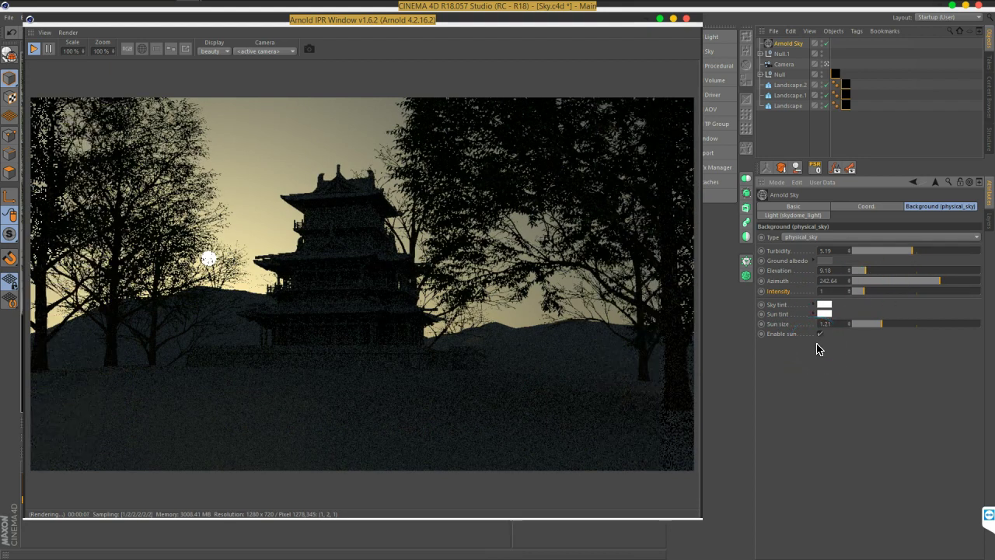
{"action": "left_click", "coordinate": [773, 223]}
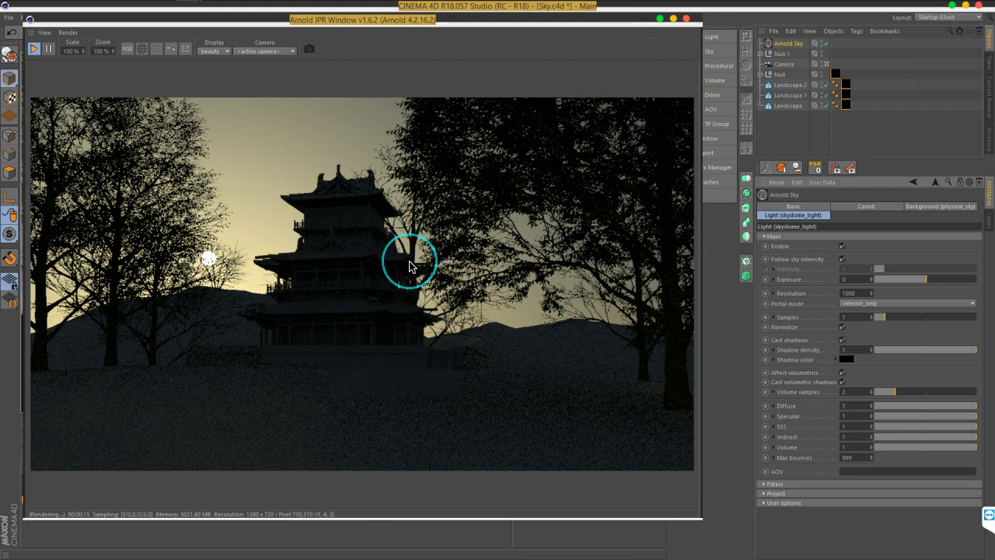
{"action": "left_click", "coordinate": [810, 308]}
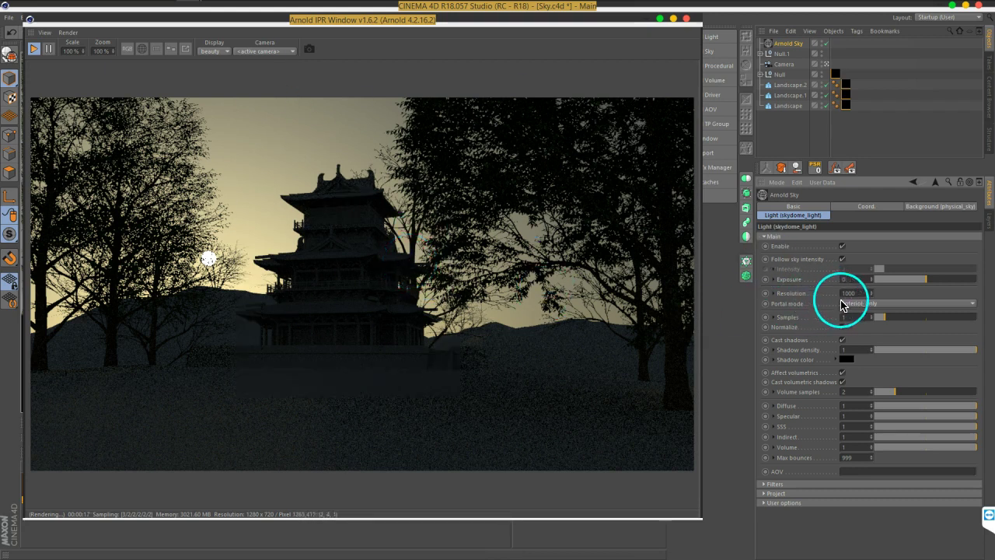
{"action": "left_click_drag", "start_coordinate": [863, 281], "coordinate": [830, 290]}
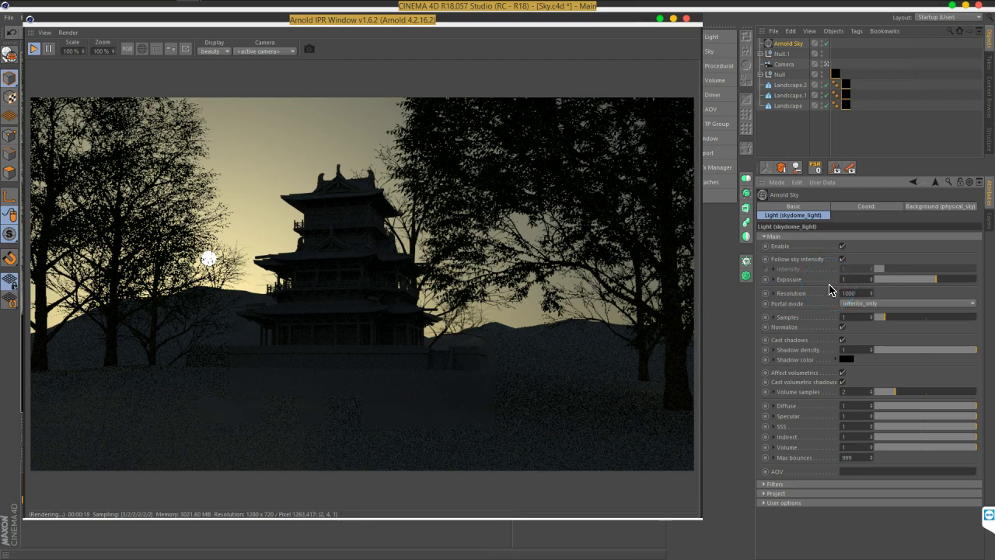
{"action": "key", "text": "Return"}
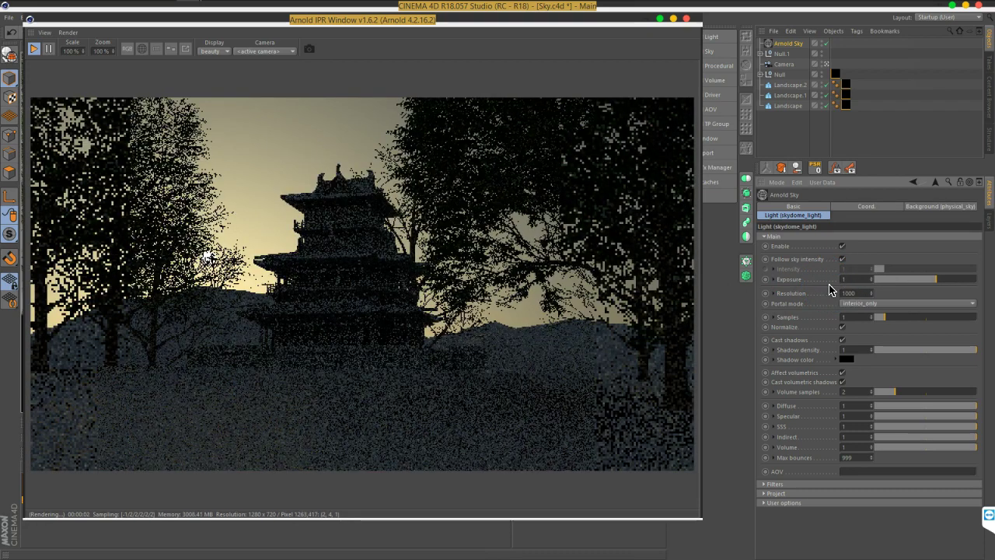
{"action": "left_click_drag", "start_coordinate": [845, 279], "coordinate": [848, 279]}
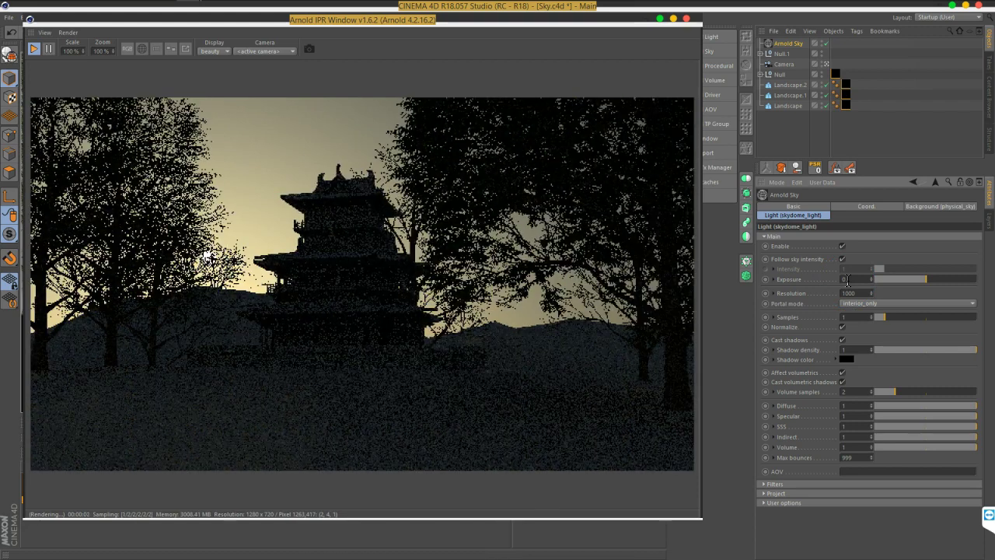
{"action": "left_click_drag", "start_coordinate": [817, 216], "coordinate": [781, 266]}
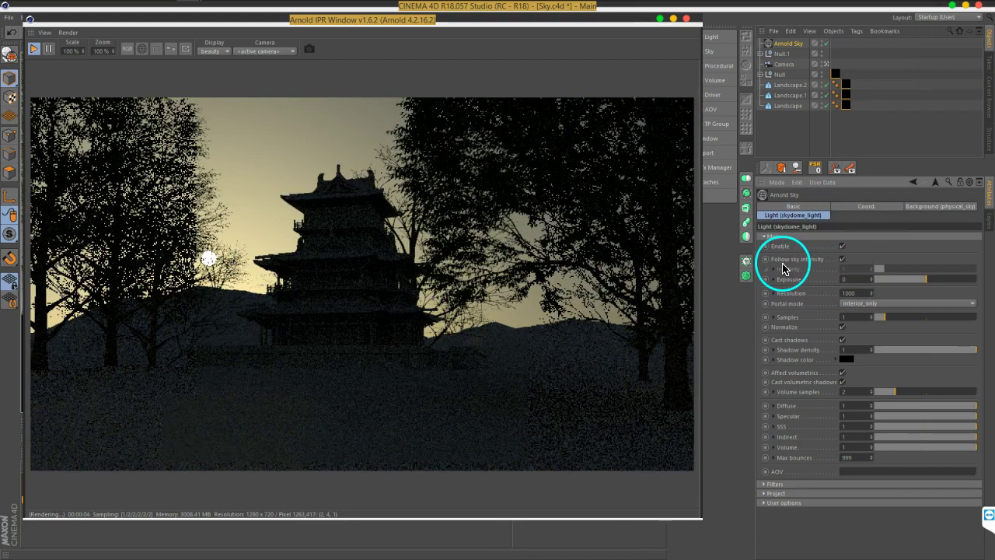
{"action": "left_click", "coordinate": [843, 259]}
{"action": "mouse_move", "coordinate": [895, 269]}
{"action": "left_mouse_down"}
{"action": "mouse_move", "coordinate": [918, 270]}
{"action": "mouse_move", "coordinate": [855, 267]}
{"action": "left_mouse_up"}
{"action": "left_click", "coordinate": [842, 258]}
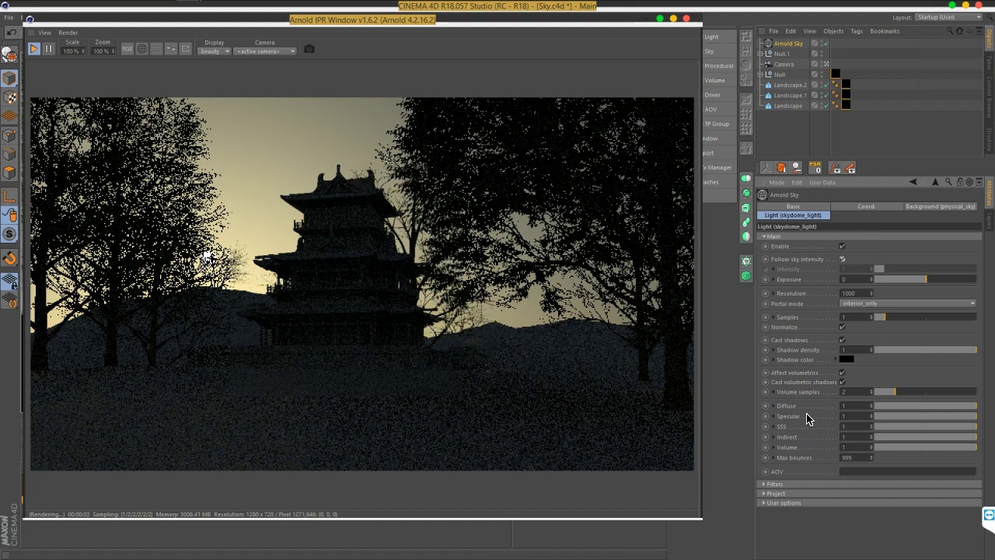
{"action": "left_click", "coordinate": [776, 328]}
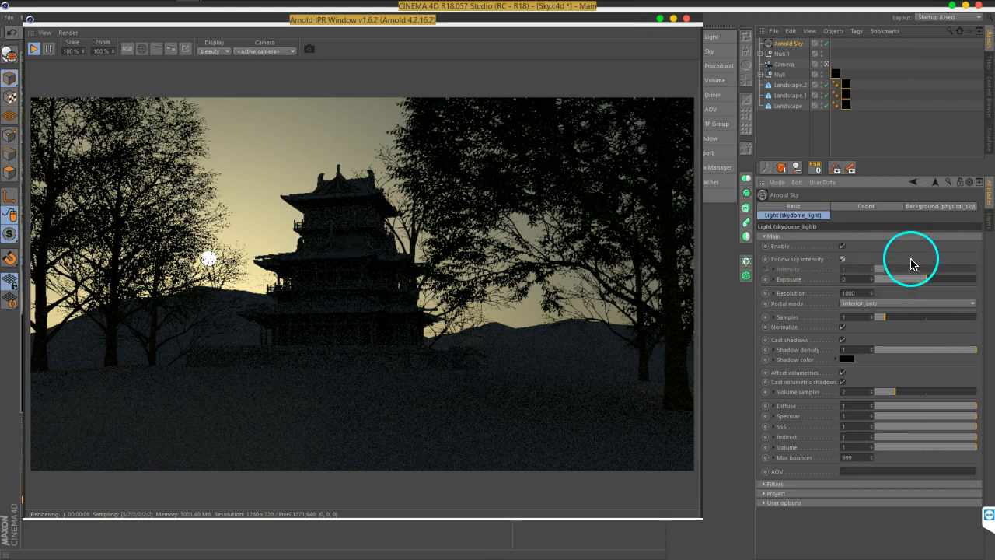
{"action": "left_click", "coordinate": [930, 210]}
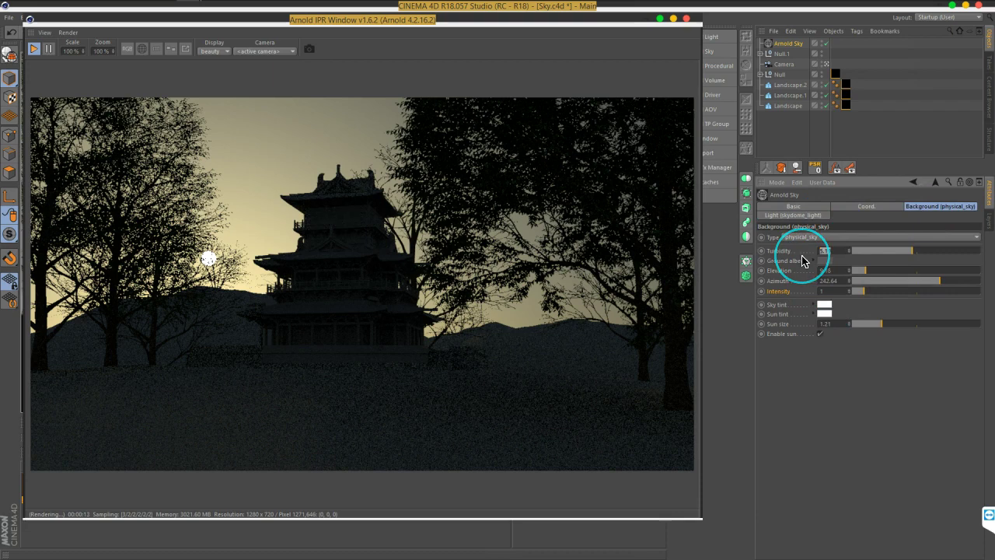
{"action": "type", "text": "4.5"}
Enter 4.5 as the physical sky turbidity
{"action": "key", "text": "Return"}
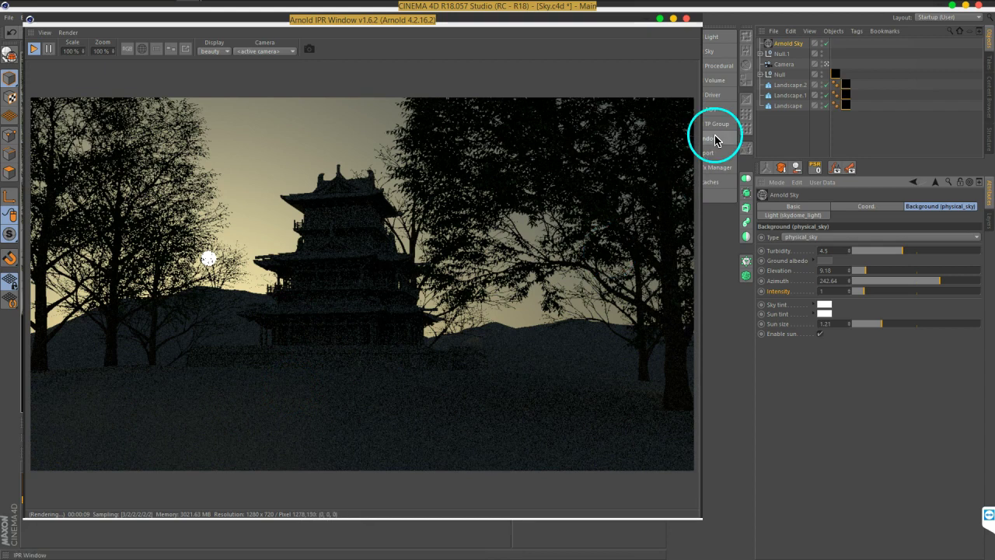
Add an Arnold distant_light and move the IPR window out of the way
{"action": "left_click", "coordinate": [724, 44]}
{"action": "mouse_move", "coordinate": [741, 39]}
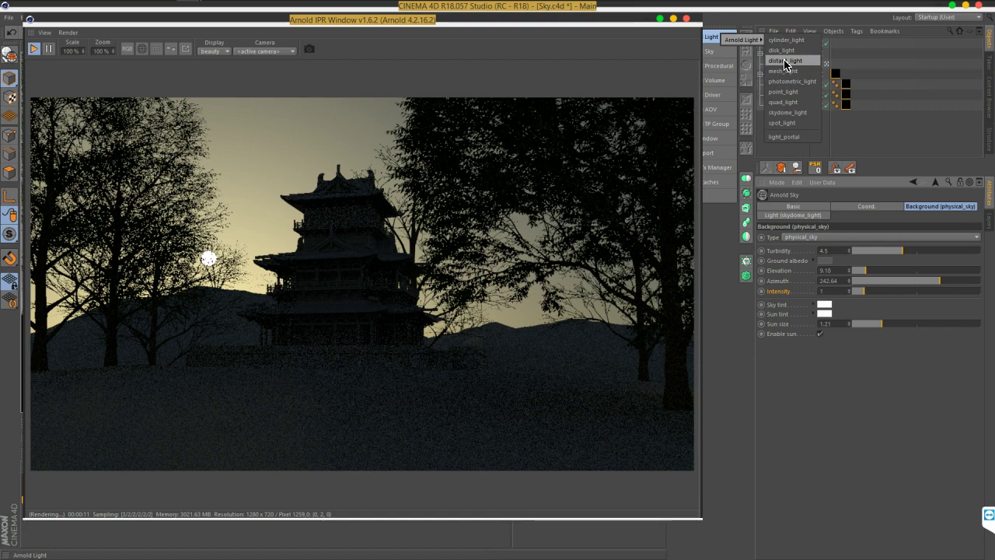
{"action": "left_click", "coordinate": [786, 61]}
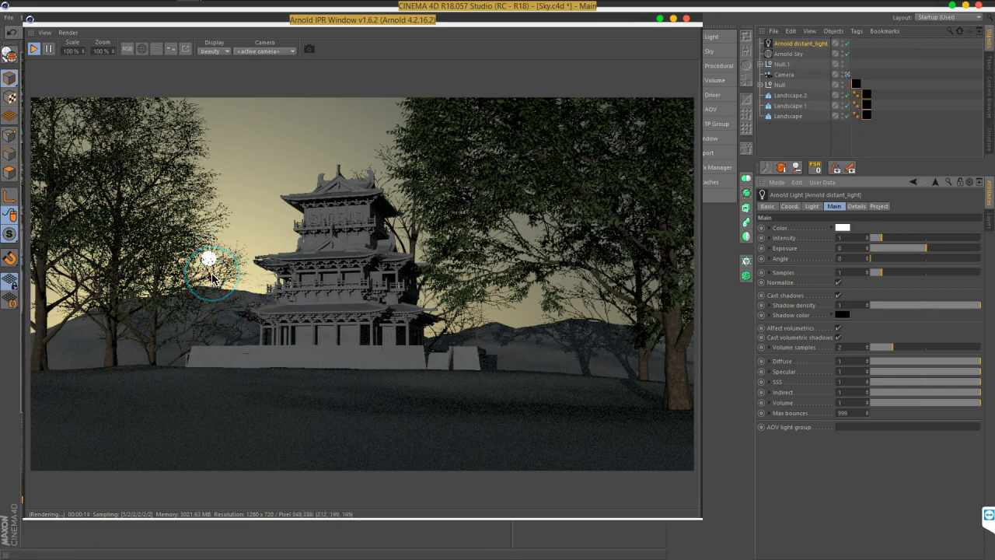
{"action": "left_click_drag", "start_coordinate": [449, 25], "coordinate": [994, 148]}
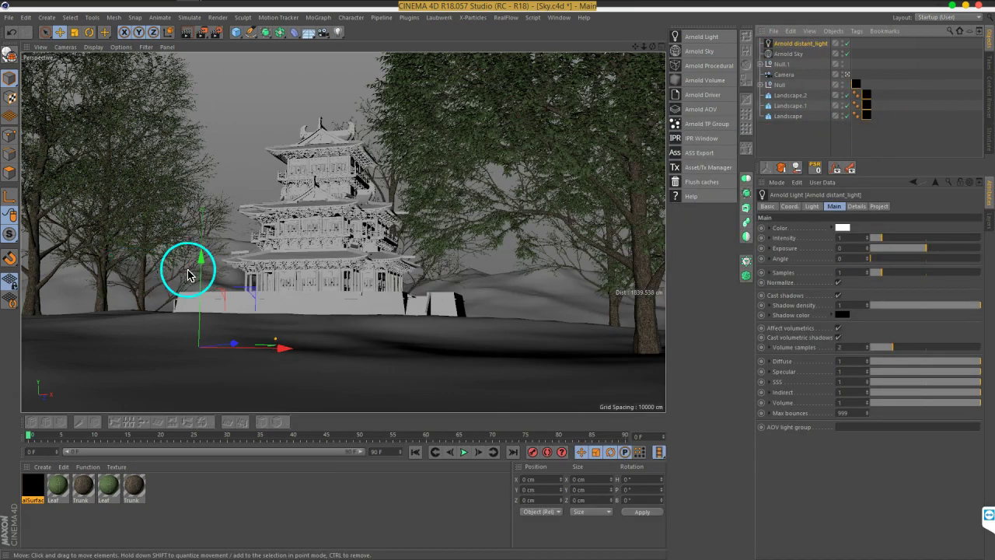
Move the distant light up and left to X -330.671 cm, Y 320.256 cm
{"action": "left_click_drag", "start_coordinate": [199, 265], "coordinate": [206, 140]}
{"action": "left_click_drag", "start_coordinate": [270, 209], "coordinate": [163, 208]}
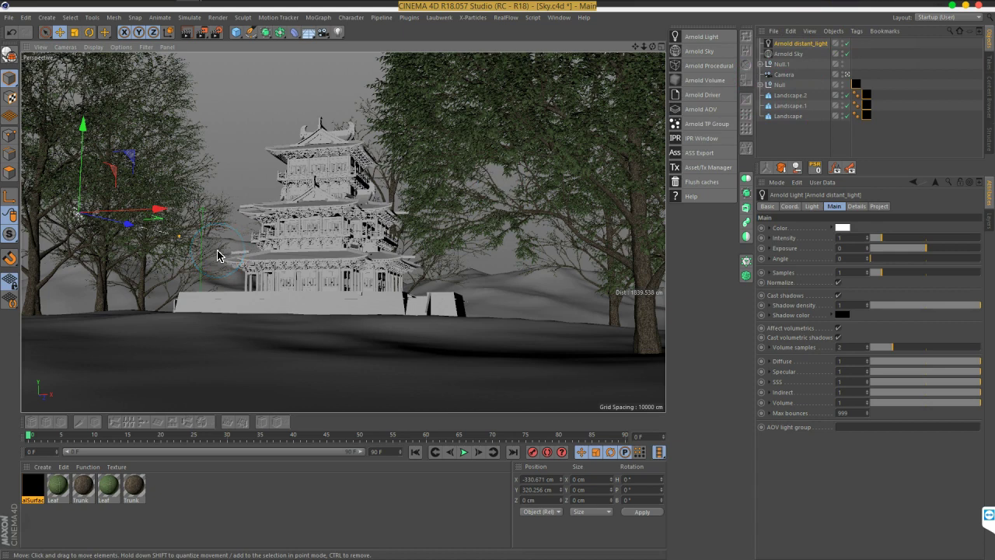
{"action": "right_click", "coordinate": [804, 43]}
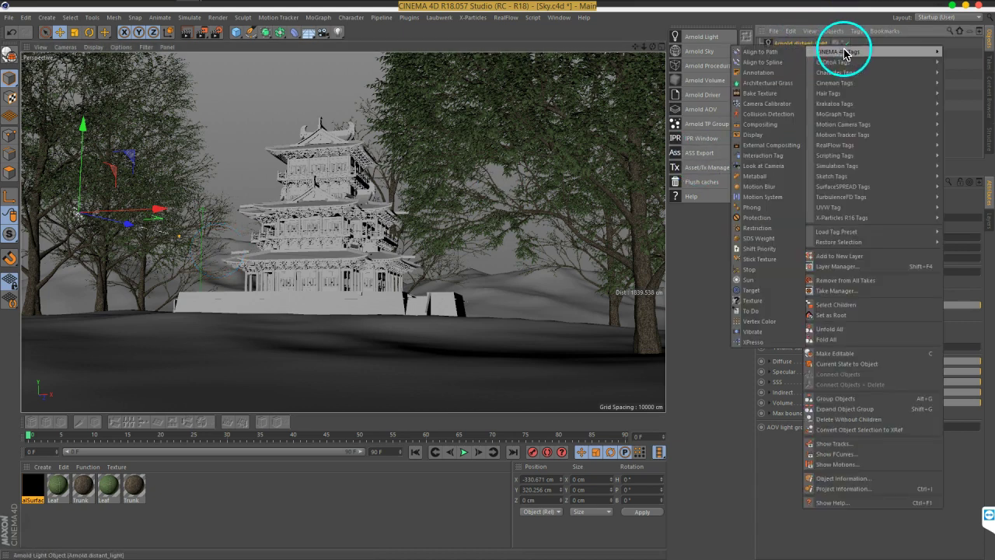
Add a Target tag so the Arnold distant light aims at the Null, and restore the IPR window
{"action": "left_click", "coordinate": [770, 290]}
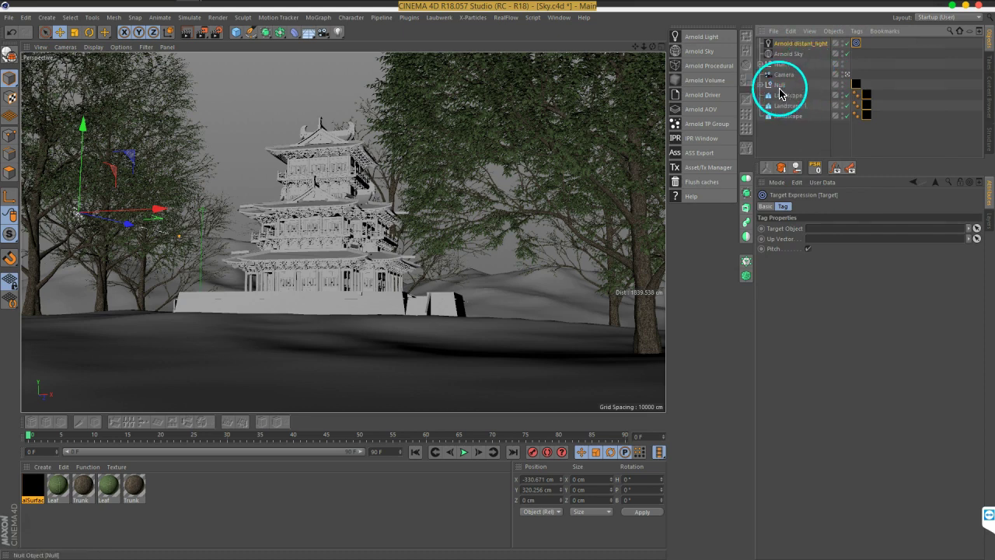
{"action": "left_click_drag", "start_coordinate": [488, 248], "coordinate": [293, 249]}
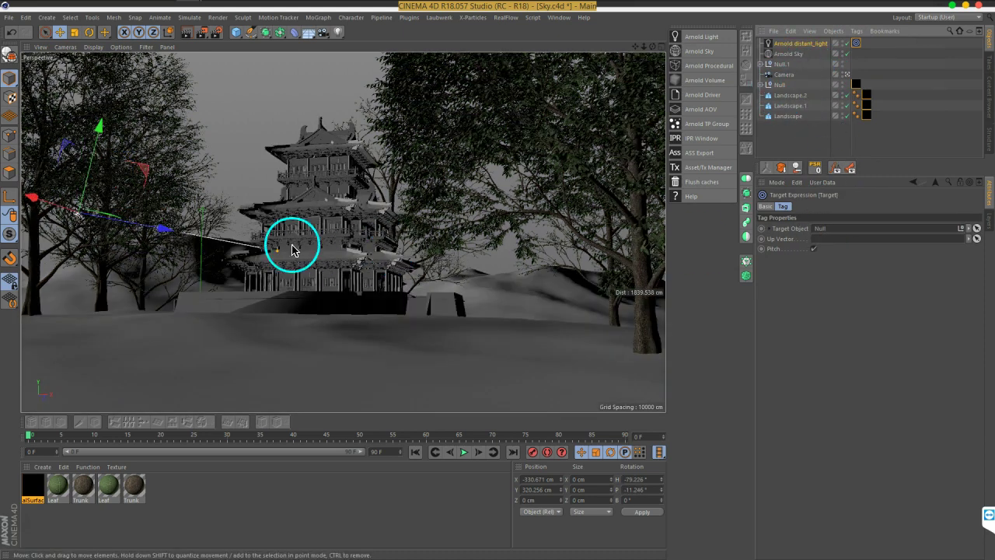
{"action": "mouse_move", "coordinate": [977, 122]}
{"action": "left_mouse_down"}
{"action": "mouse_move", "coordinate": [409, 32]}
{"action": "mouse_move", "coordinate": [544, 4]}
{"action": "mouse_move", "coordinate": [889, 31]}
{"action": "left_mouse_up"}
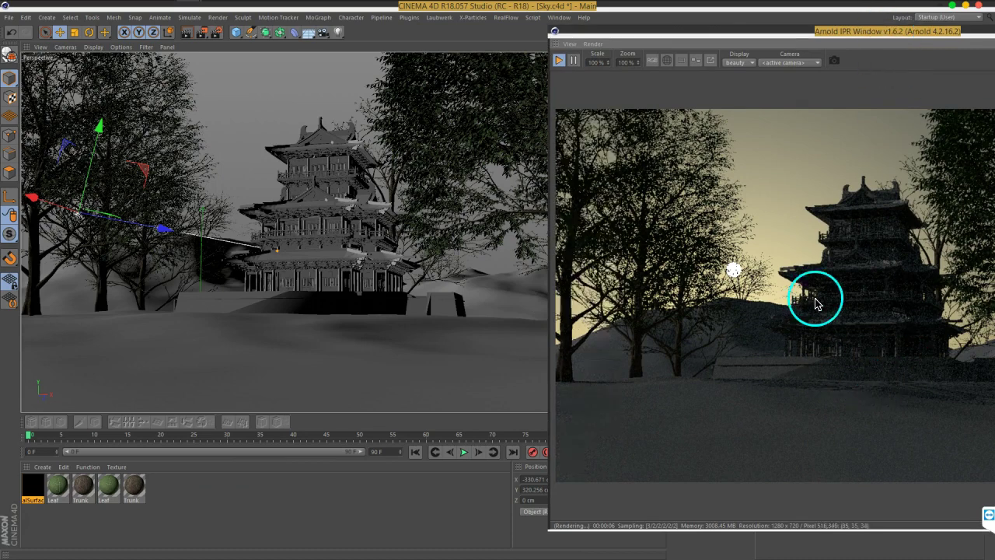
Nudge the distant light along X and raise it, checking its placement from above in the editor view
{"action": "left_click_drag", "start_coordinate": [34, 196], "coordinate": [134, 203]}
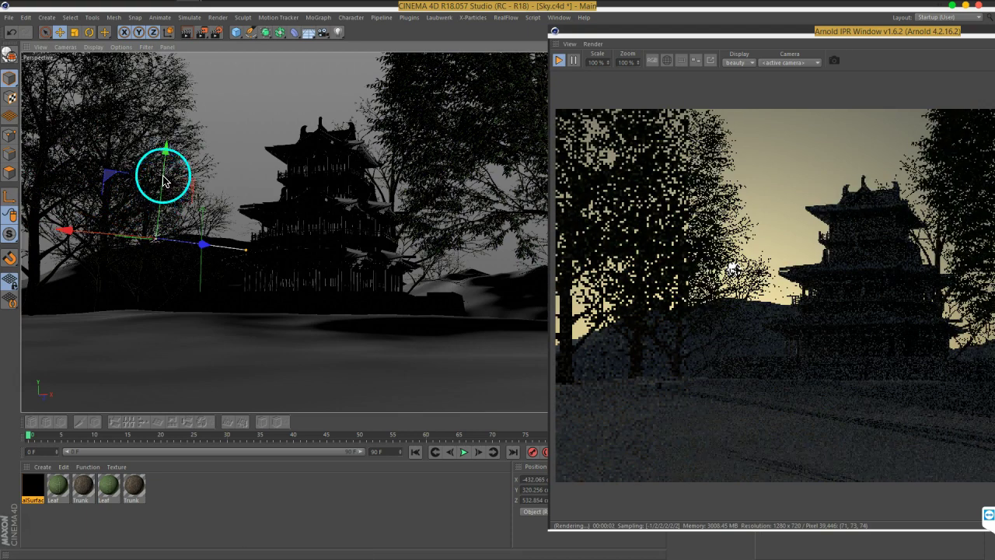
{"action": "left_click_drag", "start_coordinate": [163, 180], "coordinate": [166, 169]}
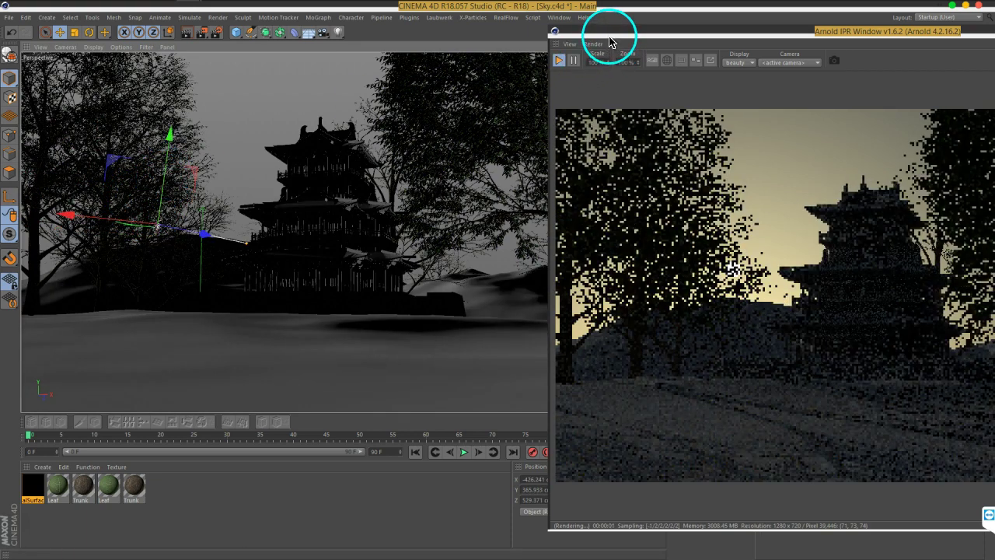
{"action": "left_click_drag", "start_coordinate": [609, 35], "coordinate": [678, 301]}
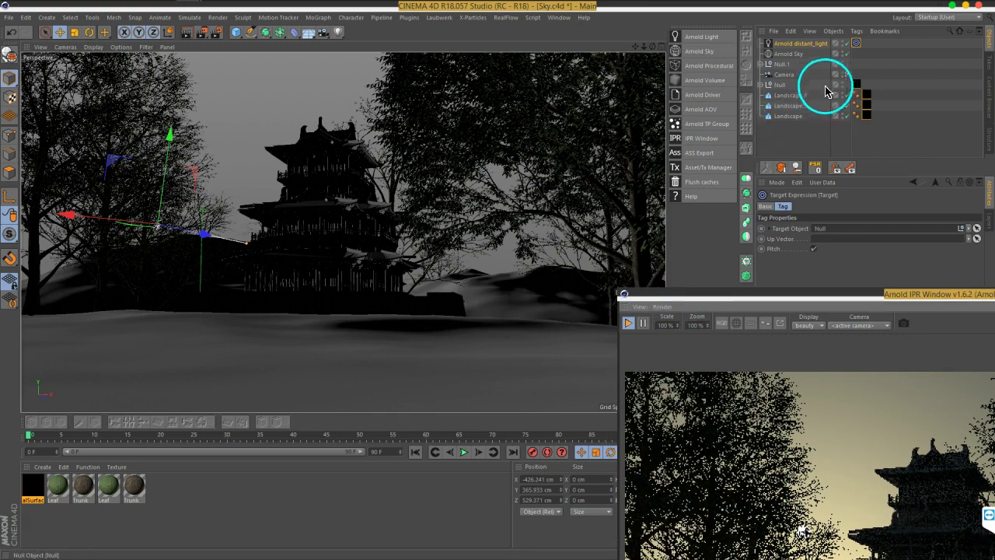
{"action": "left_click", "coordinate": [847, 74]}
{"action": "mouse_move", "coordinate": [422, 266]}
{"action": "left_mouse_down", "text": "alt"}
{"action": "mouse_move", "coordinate": [381, 240]}
{"action": "mouse_move", "coordinate": [293, 234]}
{"action": "mouse_move", "coordinate": [307, 245]}
{"action": "mouse_move", "coordinate": [259, 250]}
{"action": "mouse_move", "coordinate": [287, 217]}
{"action": "mouse_move", "coordinate": [313, 212]}
{"action": "mouse_move", "coordinate": [295, 248]}
{"action": "mouse_move", "coordinate": [271, 207]}
{"action": "mouse_move", "coordinate": [222, 164]}
{"action": "mouse_move", "coordinate": [135, 136]}
{"action": "mouse_move", "coordinate": [167, 100]}
{"action": "mouse_move", "coordinate": [151, 88]}
{"action": "left_mouse_up", "text": "alt"}
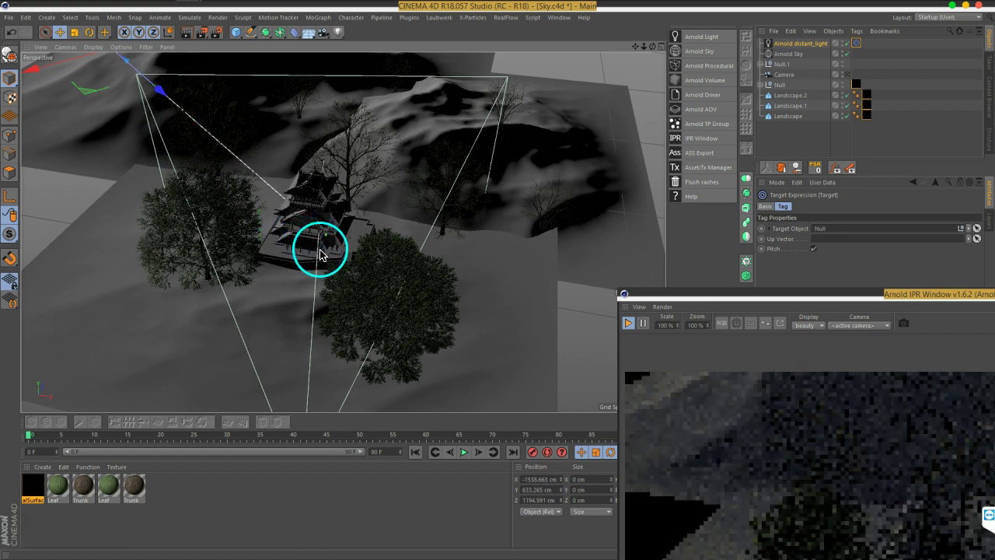
{"action": "left_click", "coordinate": [847, 74]}
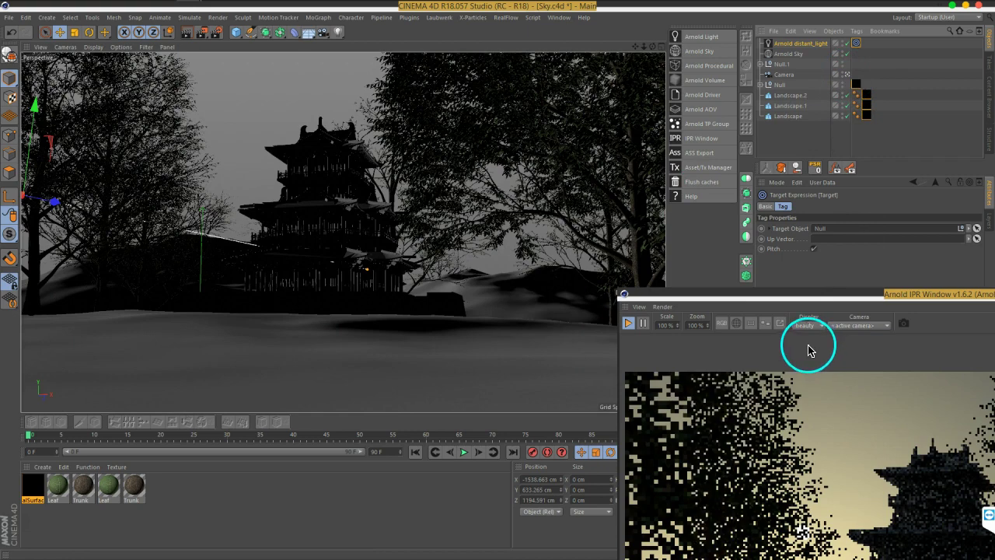
Move the light further right and rearrange the IPR preview beside the object list
{"action": "mouse_move", "coordinate": [811, 295]}
{"action": "left_mouse_down"}
{"action": "mouse_move", "coordinate": [527, 49]}
{"action": "mouse_move", "coordinate": [582, 65]}
{"action": "left_mouse_up"}
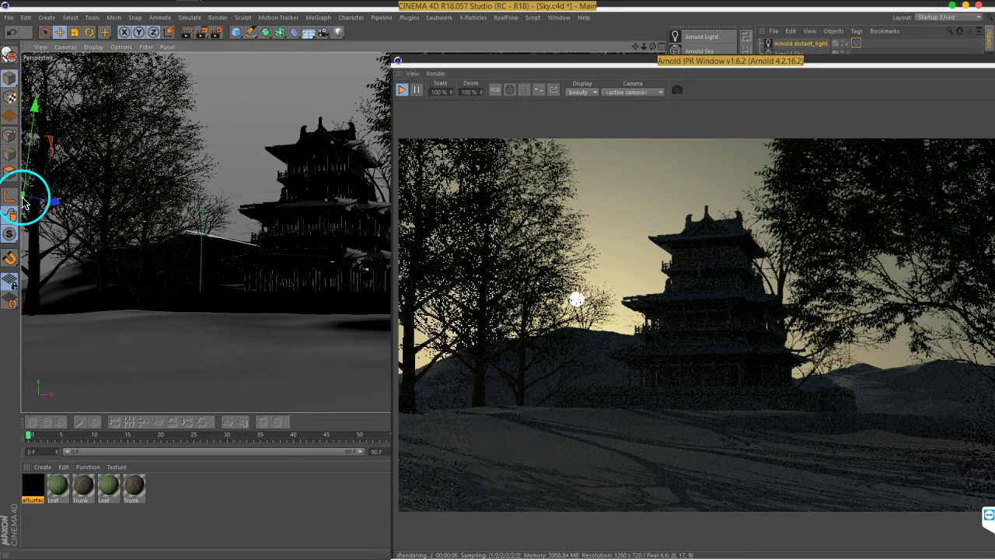
{"action": "left_click_drag", "start_coordinate": [36, 201], "coordinate": [189, 204]}
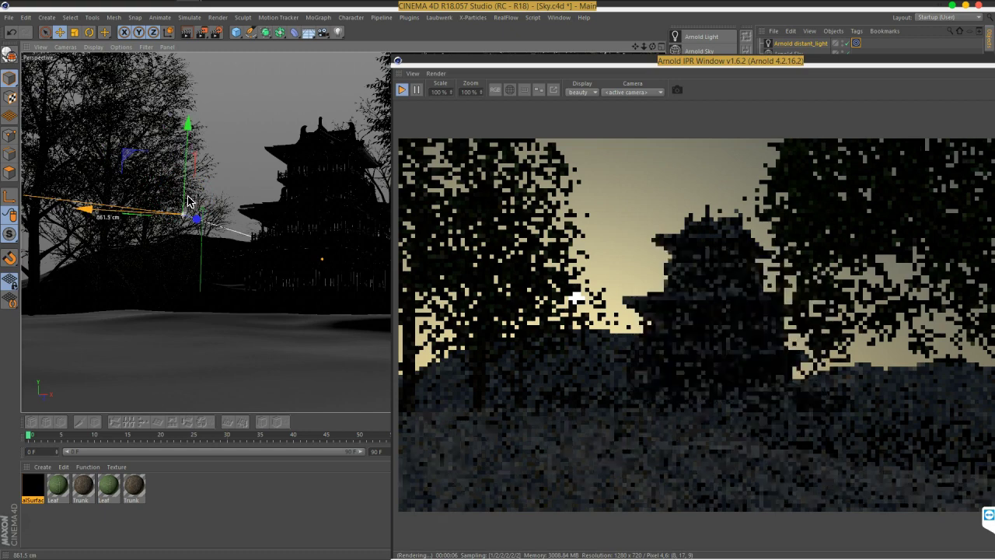
{"action": "left_click", "coordinate": [193, 177]}
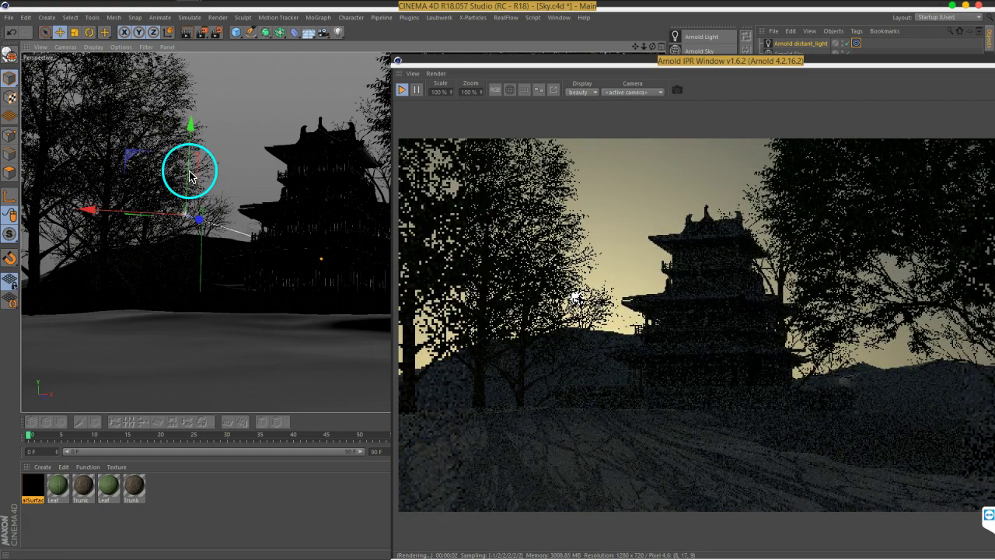
{"action": "left_click_drag", "start_coordinate": [190, 172], "coordinate": [189, 174]}
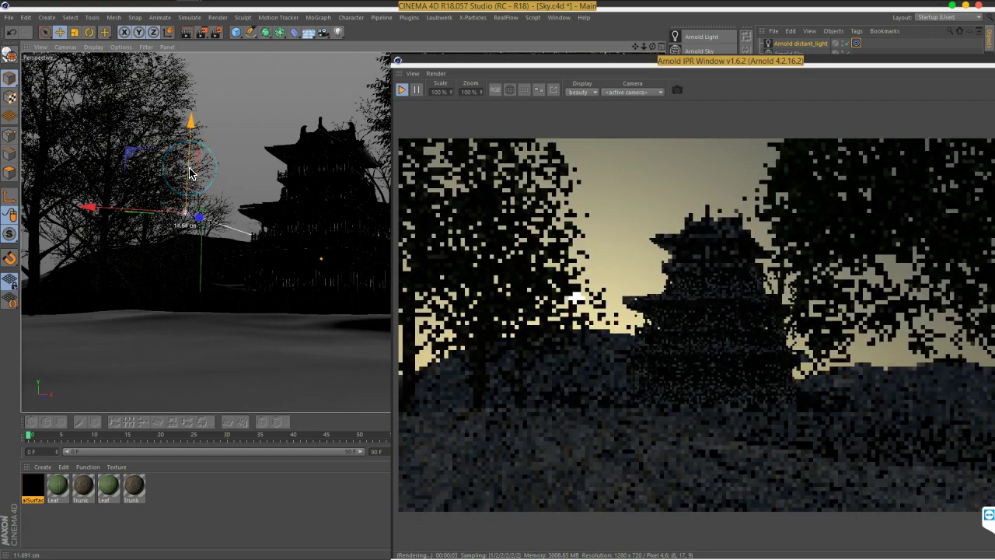
{"action": "left_click", "coordinate": [687, 68]}
{"action": "left_click_drag", "start_coordinate": [687, 69], "coordinate": [314, 23]}
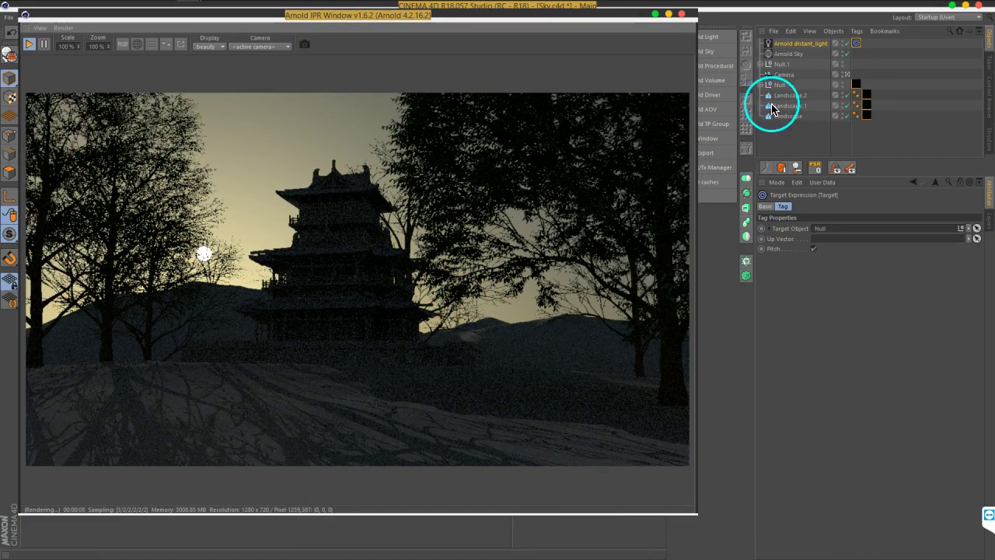
Give the Arnold distant light a pale yellow colour sampled from the rendered sky
{"action": "left_click", "coordinate": [785, 43]}
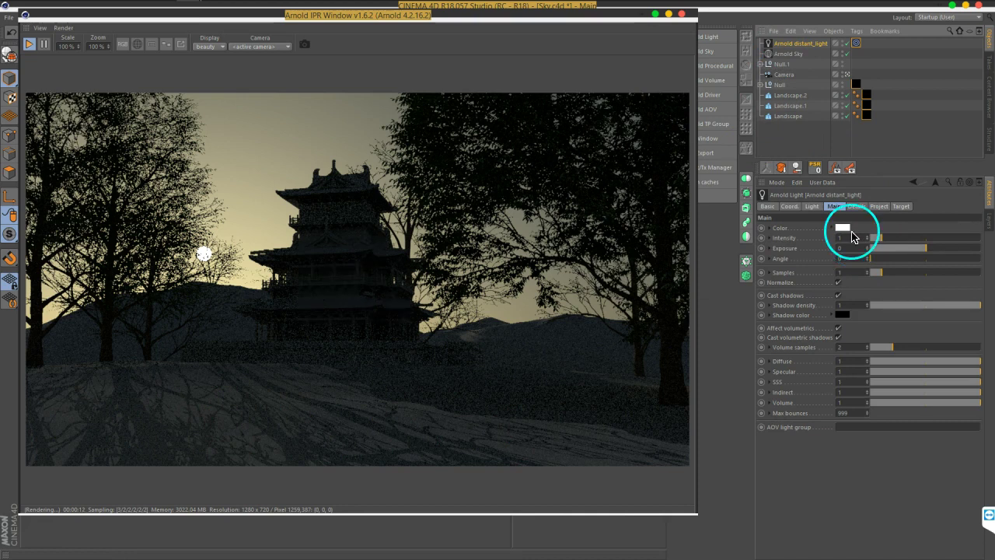
{"action": "left_click", "coordinate": [843, 227]}
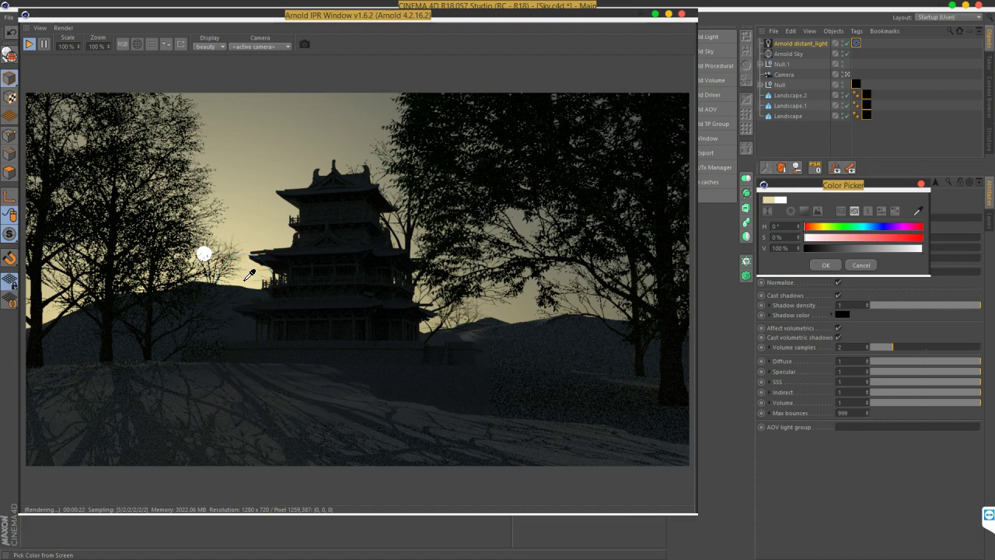
{"action": "left_click", "coordinate": [320, 297]}
{"action": "left_click", "coordinate": [814, 269]}
{"action": "left_click", "coordinate": [862, 273]}
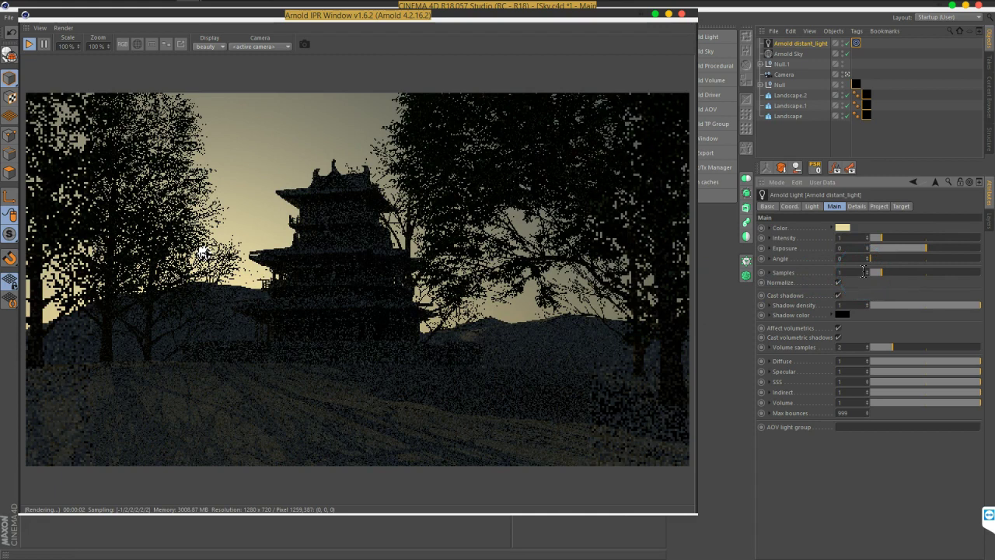
Set the distant light's Exposure to 2 and Intensity to 3
{"action": "left_click", "coordinate": [840, 242]}
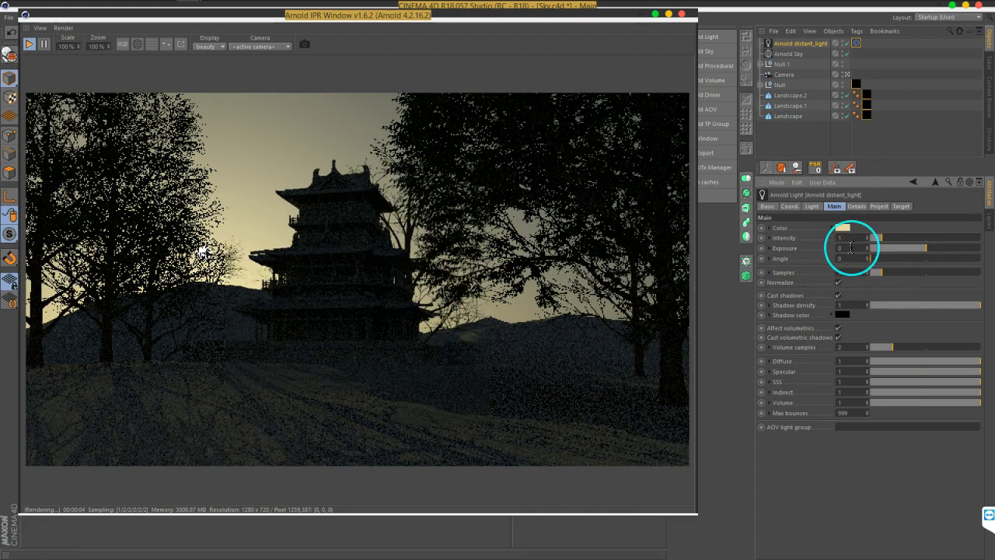
{"action": "type", "text": "3"}
{"action": "key", "text": "Return"}
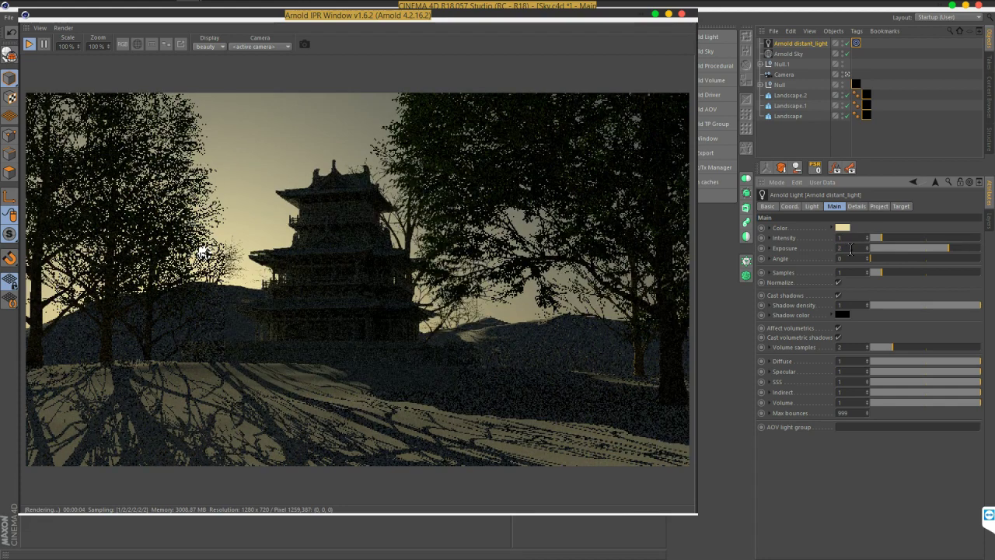
{"action": "left_click", "coordinate": [848, 239]}
{"action": "type", "text": "3"}
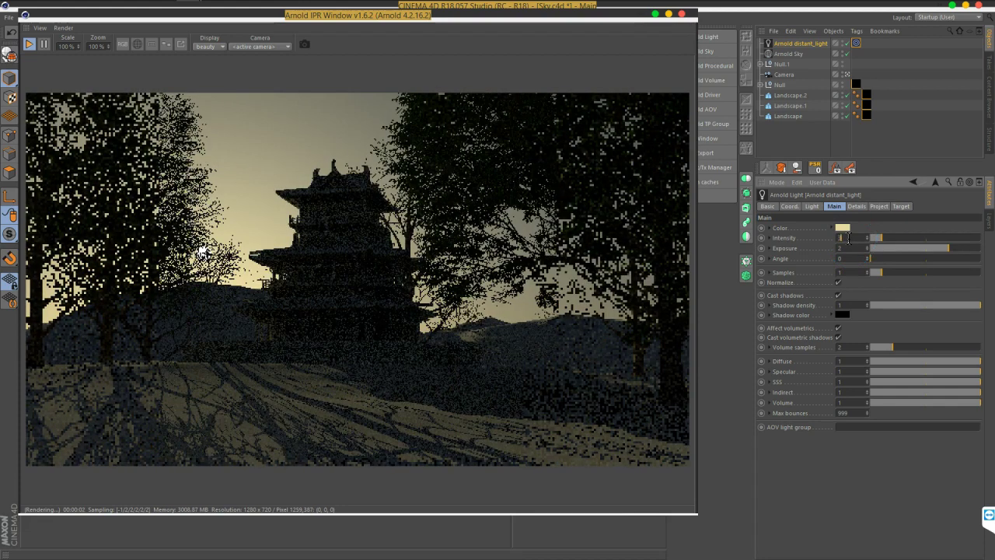
{"action": "key", "text": "Return"}
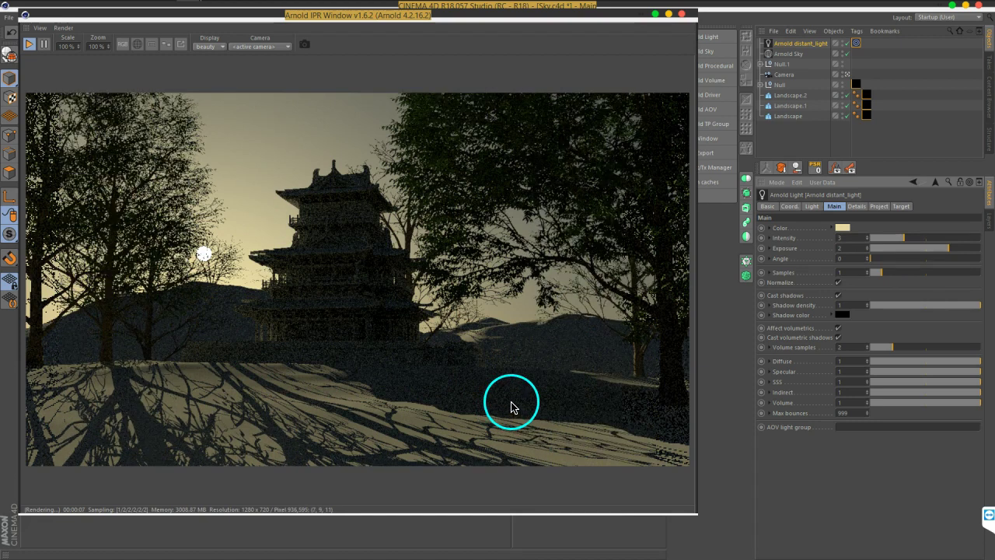
Enable colour temperature on the distant light, enter 4500 K, then lower it to 3586 K
{"action": "left_click", "coordinate": [858, 207]}
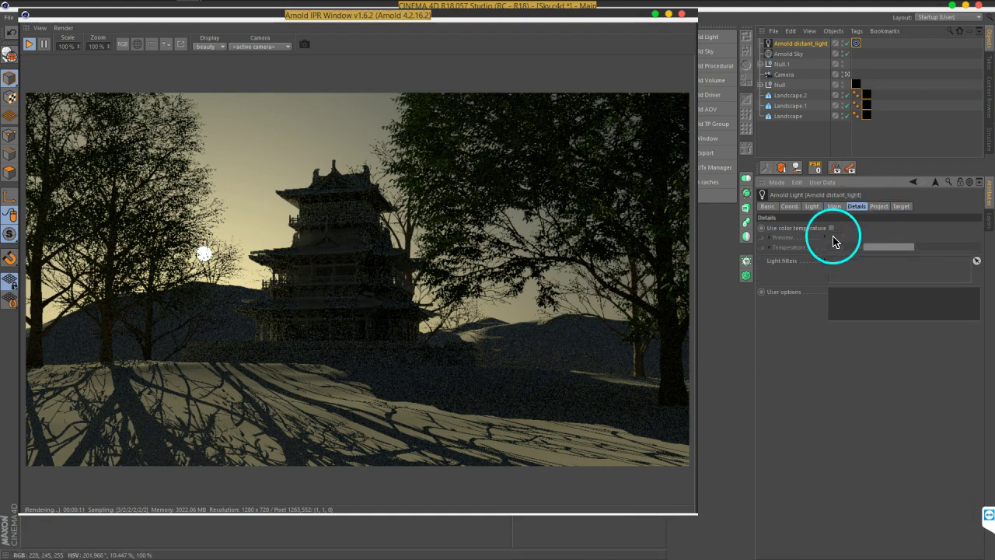
{"action": "left_click", "coordinate": [831, 228]}
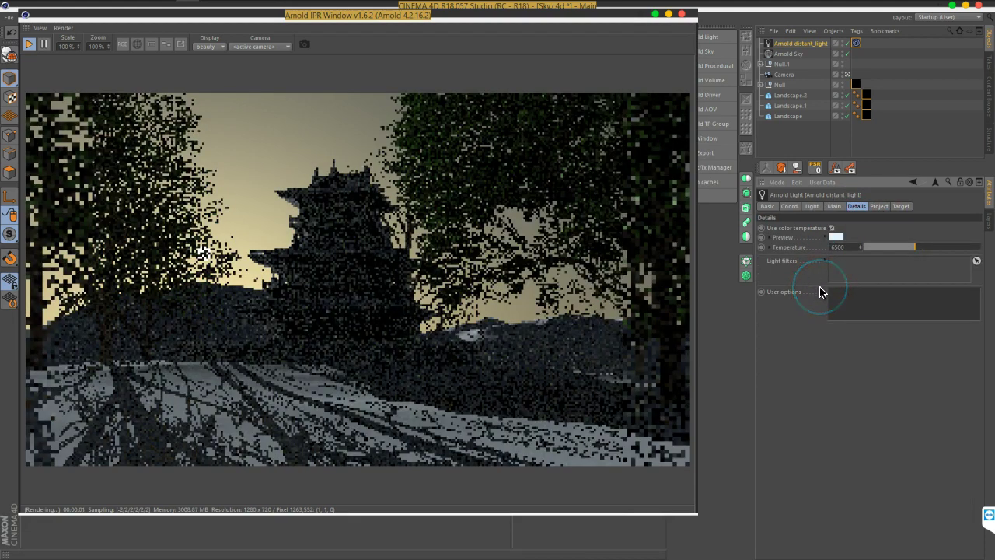
{"action": "mouse_move", "coordinate": [840, 246]}
{"action": "left_mouse_down"}
{"action": "mouse_move", "coordinate": [857, 247]}
{"action": "mouse_move", "coordinate": [826, 248]}
{"action": "left_mouse_up"}
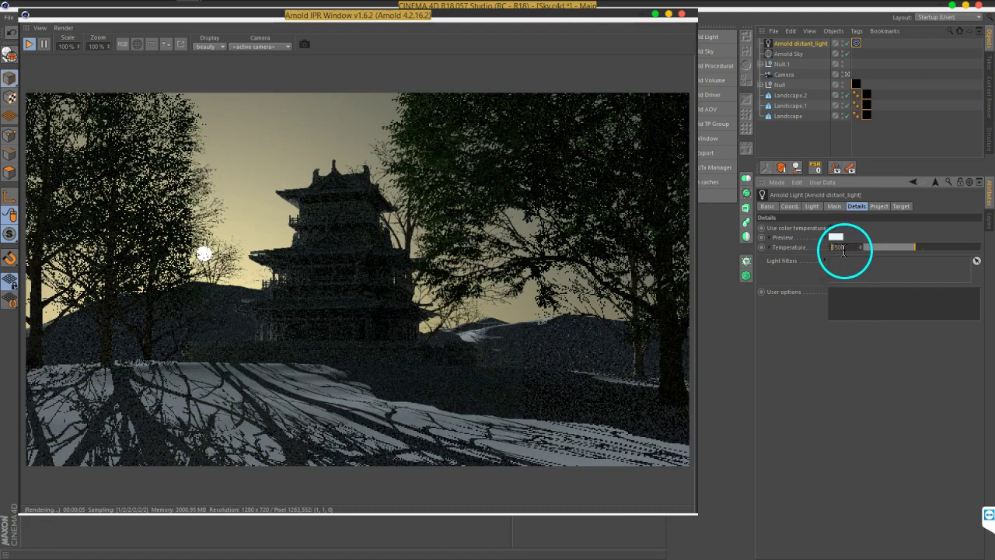
{"action": "type", "text": "4500"}
{"action": "key", "text": "Return"}
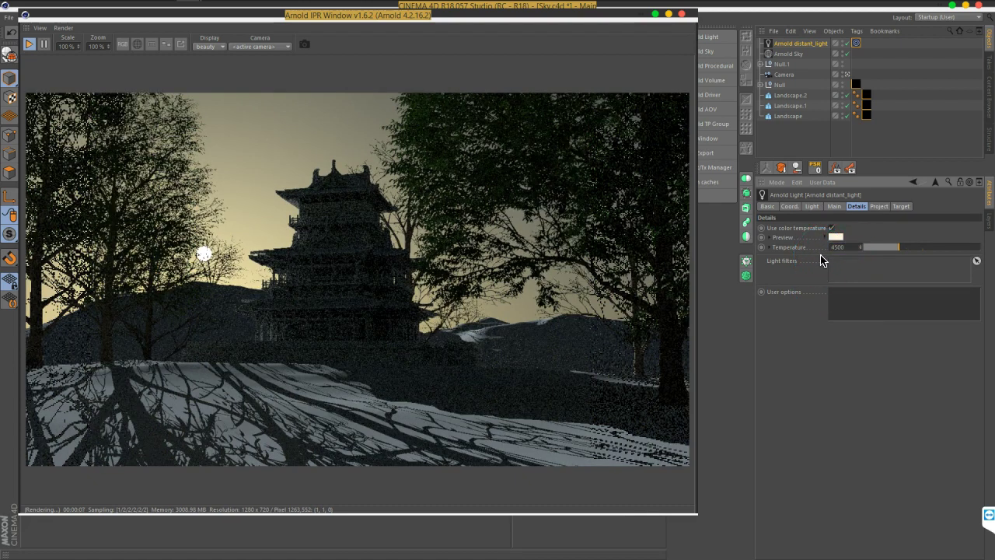
{"action": "left_click_drag", "start_coordinate": [877, 250], "coordinate": [893, 255]}
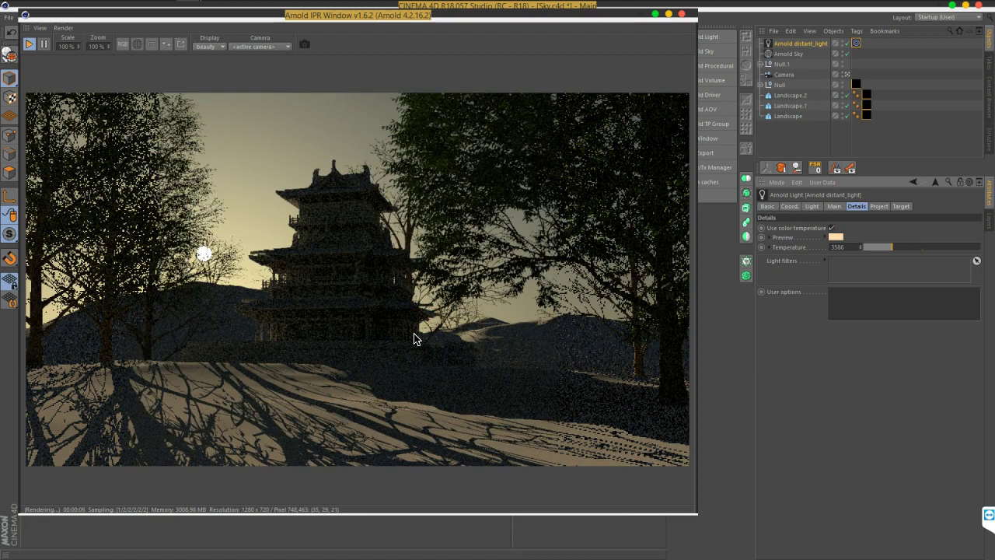
{"action": "left_click_drag", "start_coordinate": [478, 354], "coordinate": [641, 350]}
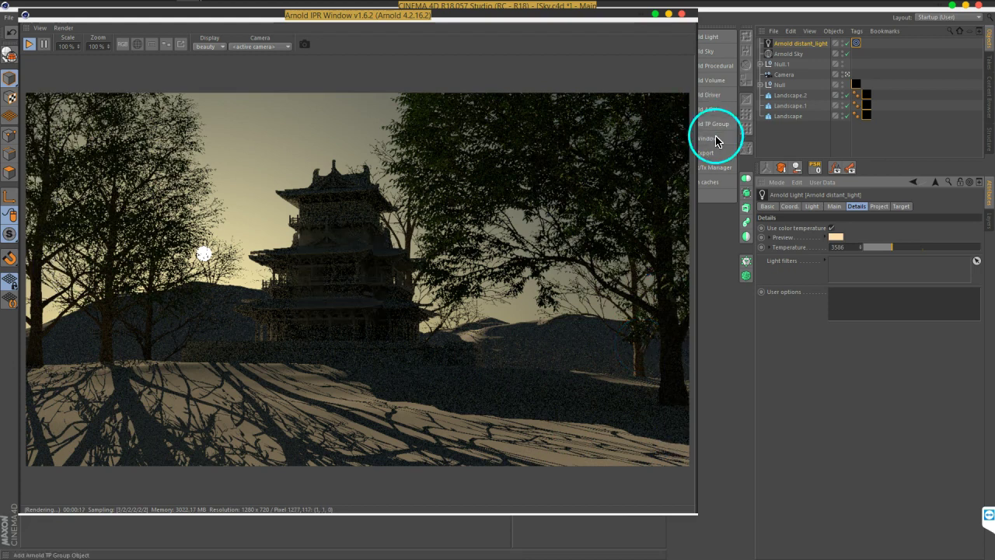
Select the Arnold Sky to show its settings, moving the IPR preview aside and back to the top
{"action": "left_click", "coordinate": [789, 44]}
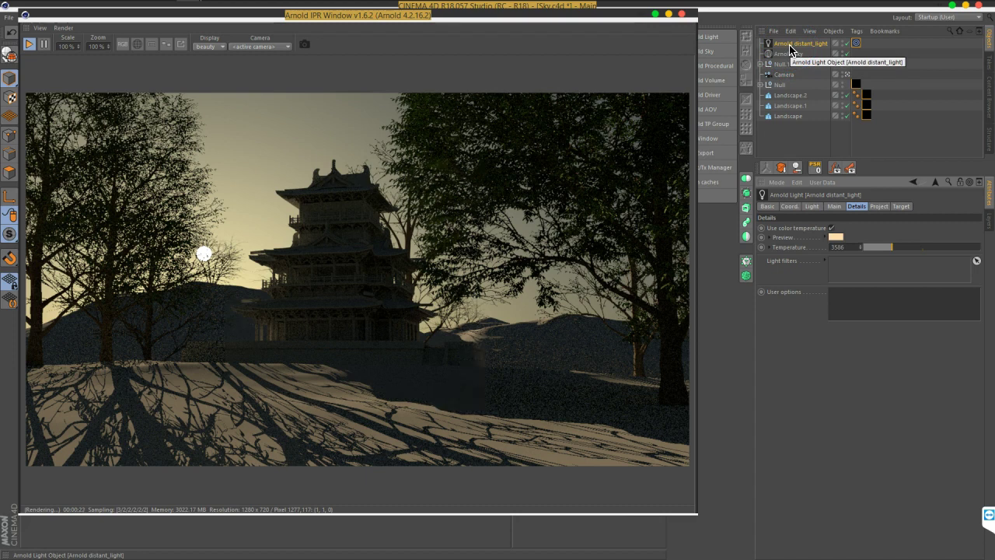
{"action": "left_click_drag", "start_coordinate": [406, 20], "coordinate": [555, 337]}
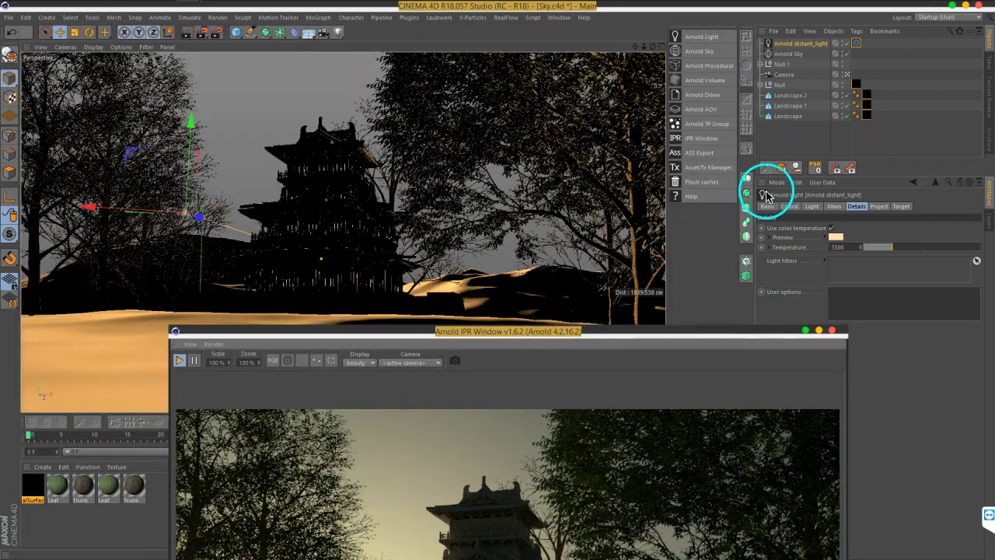
{"action": "left_click", "coordinate": [789, 55]}
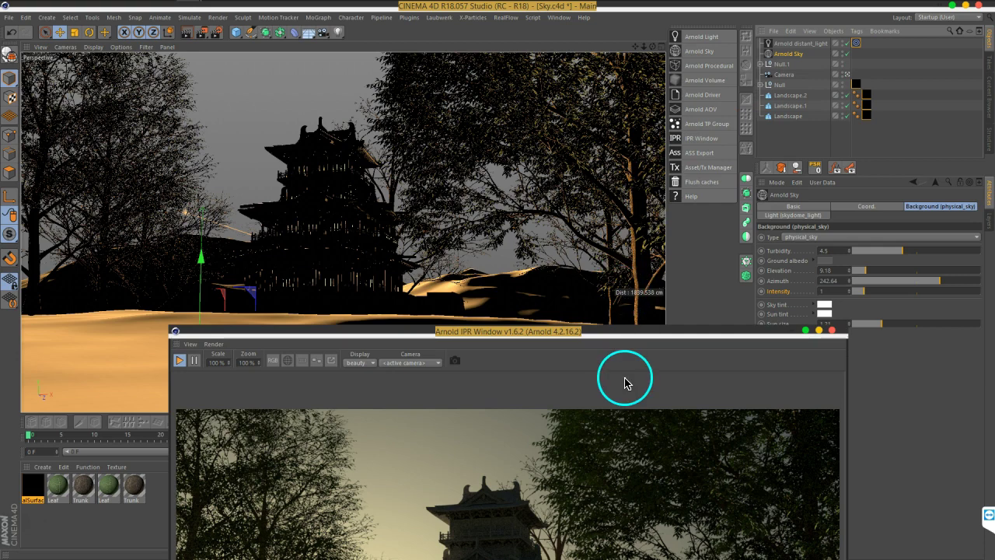
{"action": "left_click_drag", "start_coordinate": [639, 337], "coordinate": [520, 37]}
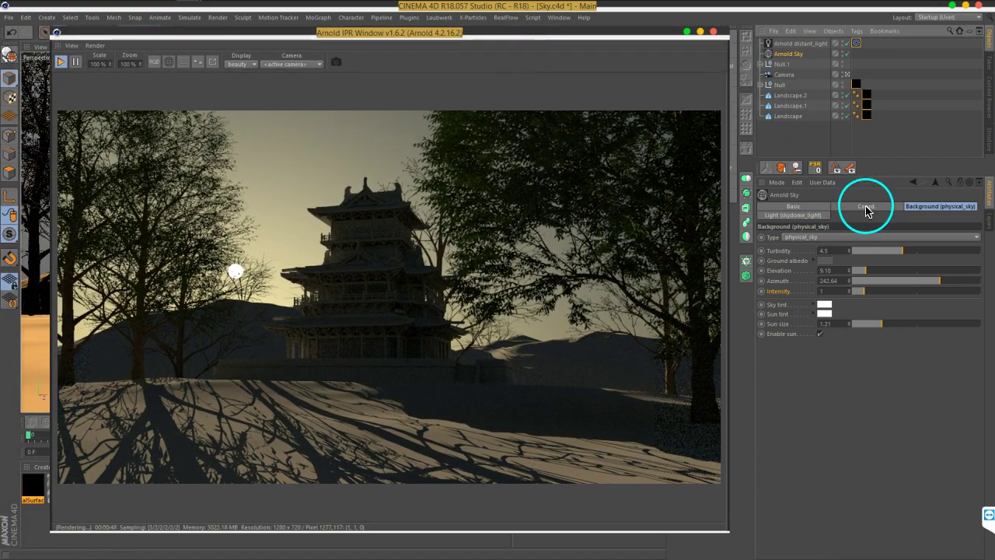
Set the Arnold Sky's rotation order to XYZ, trying 73 in R.Y before resetting it to 0°
{"action": "left_click", "coordinate": [866, 207]}
{"action": "left_click", "coordinate": [921, 269]}
{"action": "left_click", "coordinate": [915, 293]}
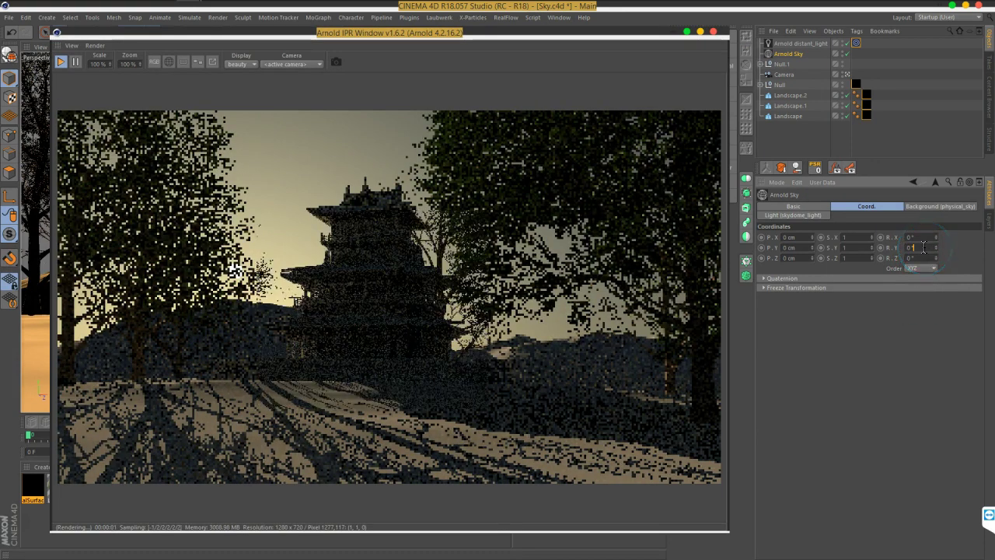
{"action": "type", "text": "7"}
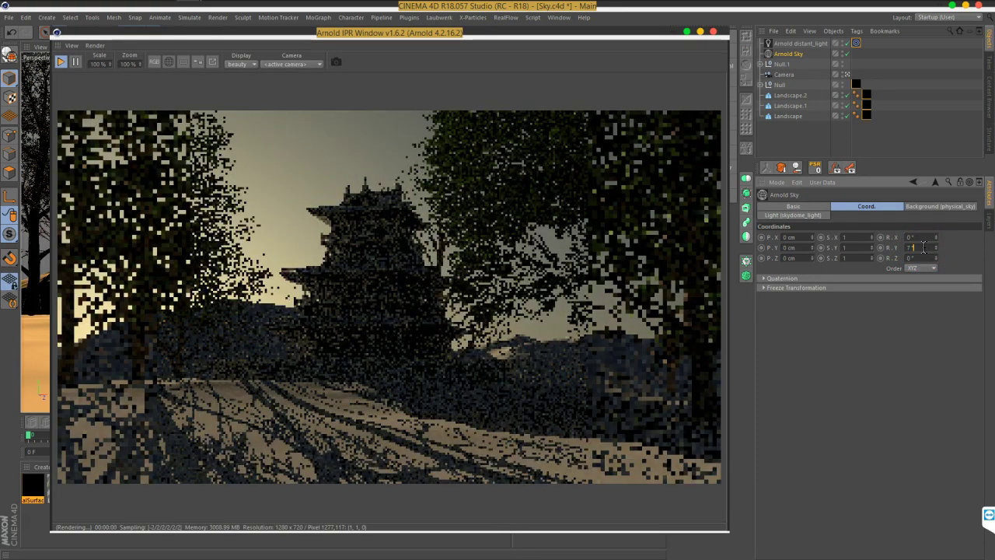
{"action": "type", "text": "3"}
{"action": "key", "text": "Return"}
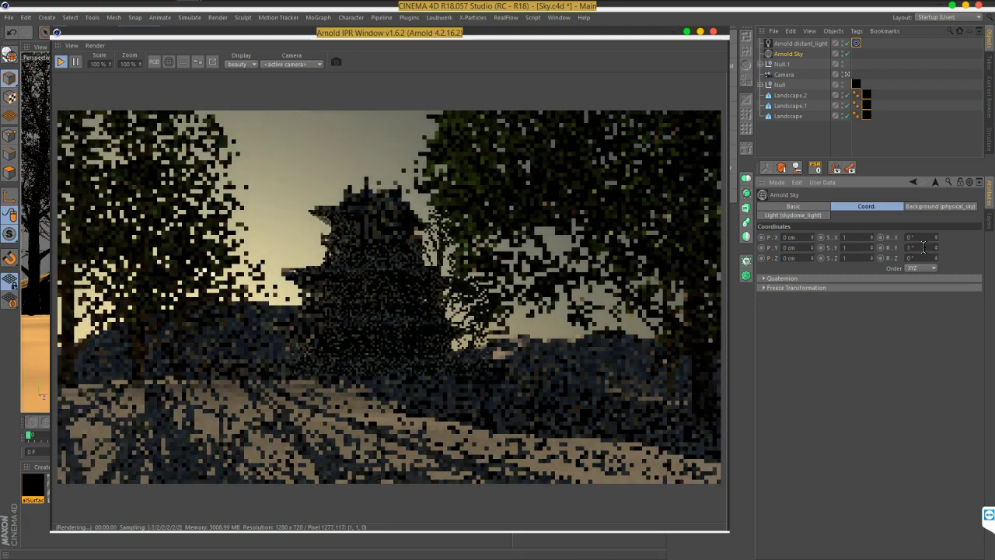
{"action": "left_click", "coordinate": [923, 247]}
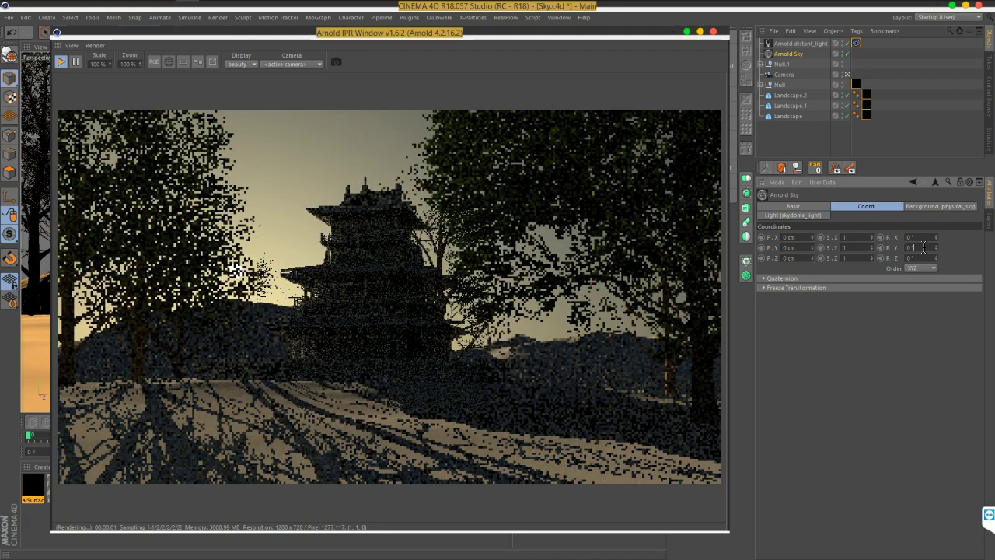
{"action": "left_click", "coordinate": [898, 249]}
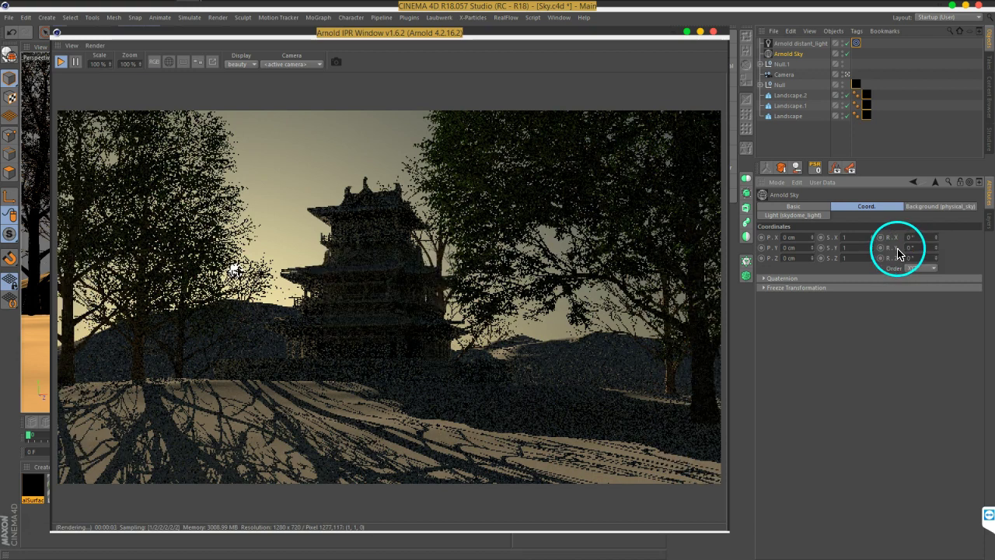
{"action": "left_click", "coordinate": [919, 246]}
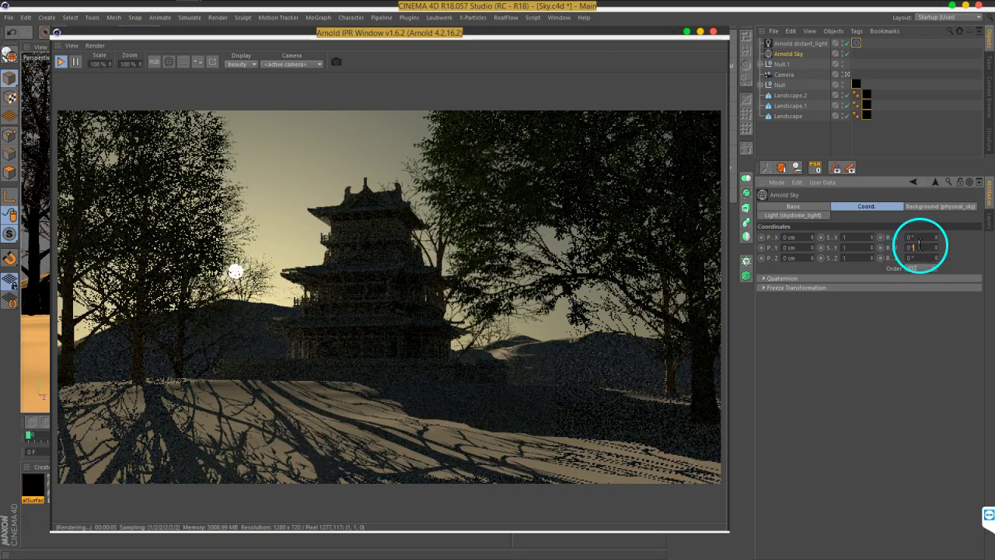
{"action": "key", "text": "Return"}
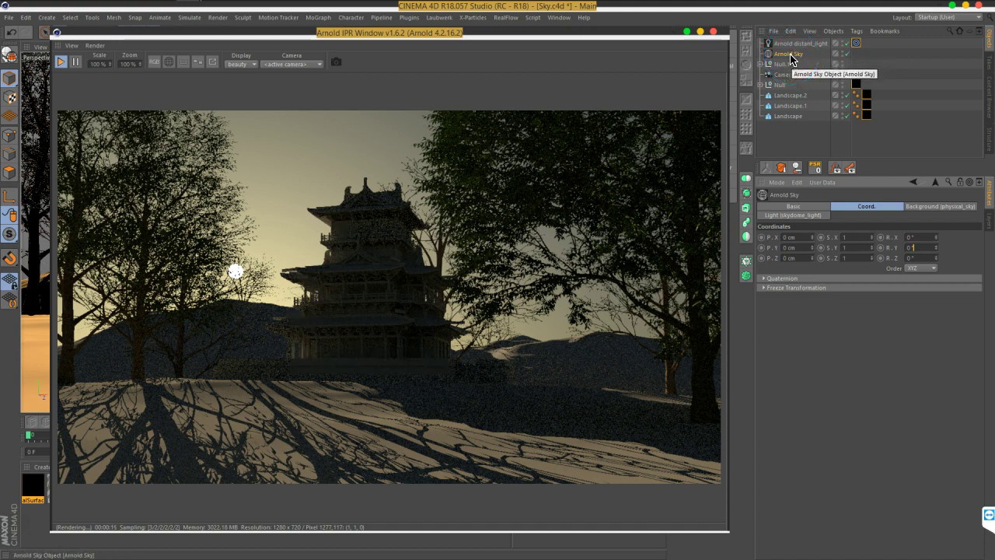
Rearrange the IPR preview so the pagoda viewport shows alongside the render
{"action": "left_click_drag", "start_coordinate": [791, 64], "coordinate": [353, 389]}
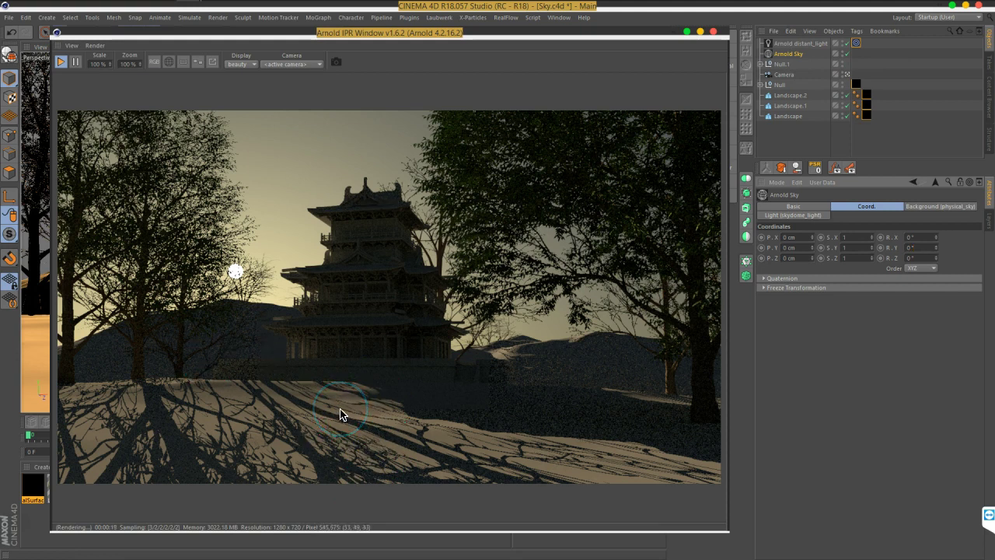
{"action": "mouse_move", "coordinate": [340, 414]}
{"action": "left_mouse_down"}
{"action": "mouse_move", "coordinate": [391, 403]}
{"action": "mouse_move", "coordinate": [429, 244]}
{"action": "mouse_move", "coordinate": [241, 272]}
{"action": "mouse_move", "coordinate": [487, 276]}
{"action": "mouse_move", "coordinate": [344, 335]}
{"action": "mouse_move", "coordinate": [432, 269]}
{"action": "left_mouse_up"}
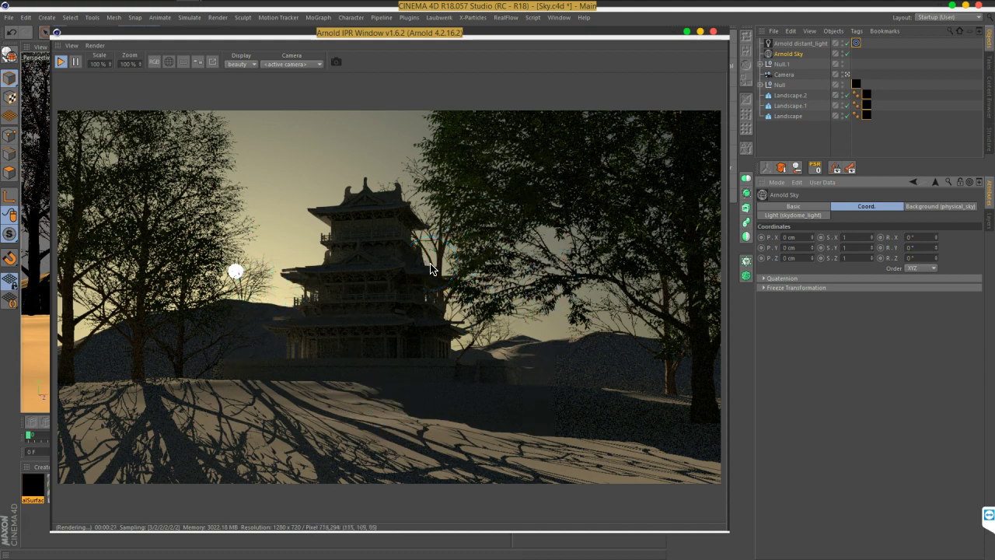
{"action": "mouse_move", "coordinate": [449, 378]}
{"action": "left_mouse_down"}
{"action": "mouse_move", "coordinate": [339, 400]}
{"action": "mouse_move", "coordinate": [402, 391]}
{"action": "left_mouse_up"}
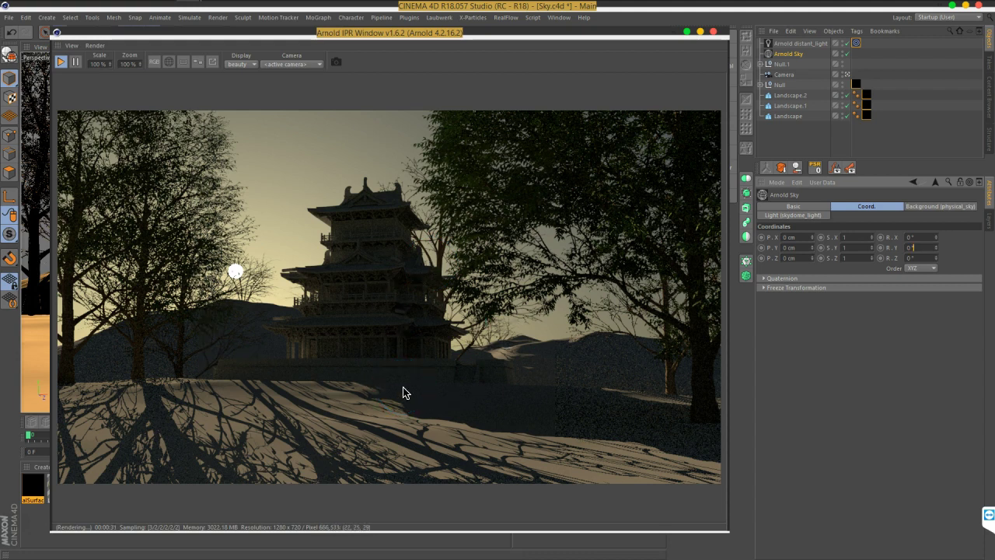
{"action": "mouse_move", "coordinate": [403, 392]}
{"action": "left_mouse_down"}
{"action": "mouse_move", "coordinate": [534, 144]}
{"action": "mouse_move", "coordinate": [506, 44]}
{"action": "mouse_move", "coordinate": [534, 39]}
{"action": "mouse_move", "coordinate": [491, 39]}
{"action": "mouse_move", "coordinate": [550, 49]}
{"action": "mouse_move", "coordinate": [480, 38]}
{"action": "mouse_move", "coordinate": [400, 196]}
{"action": "mouse_move", "coordinate": [430, 336]}
{"action": "left_mouse_up"}
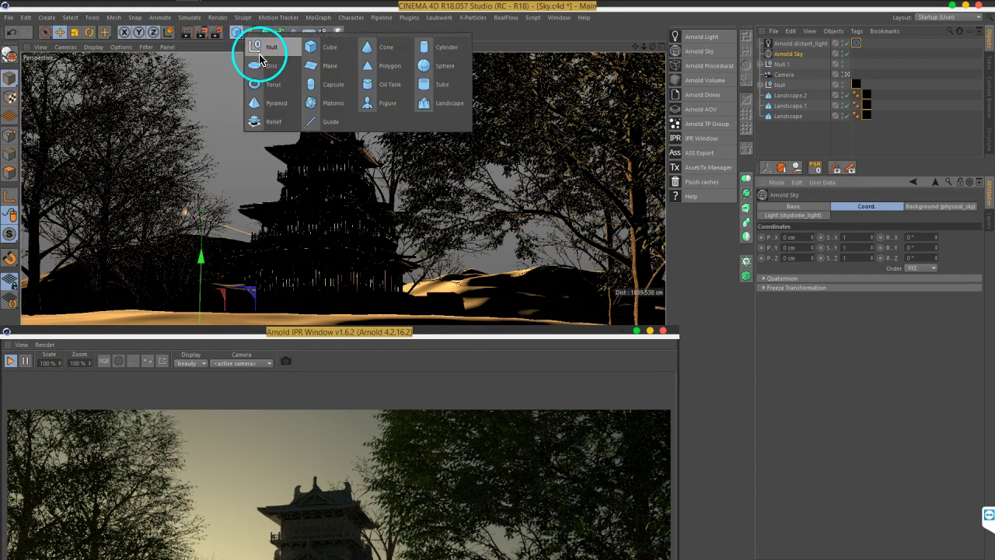
Parent Null.2 under Null and zero its position values
{"action": "left_click_drag", "start_coordinate": [233, 41], "coordinate": [262, 53]}
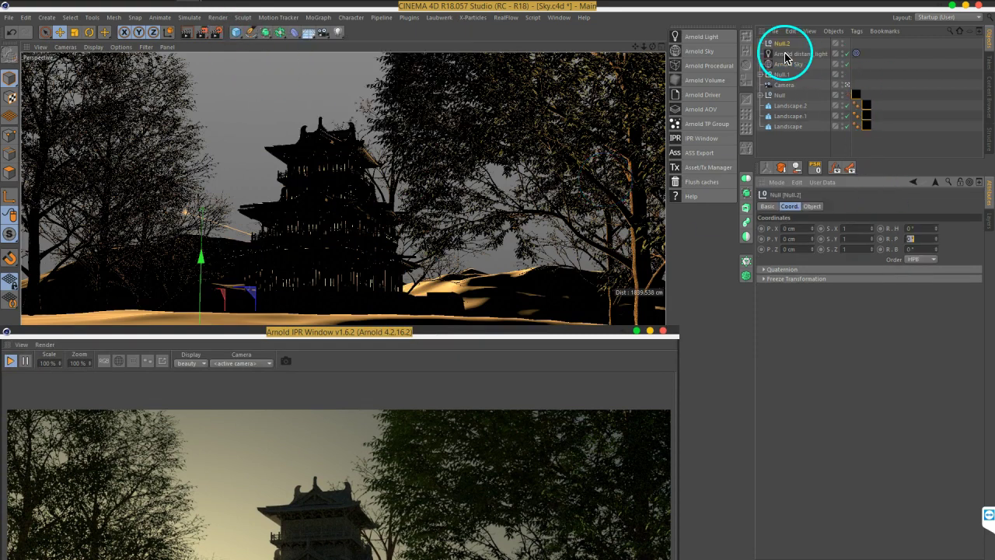
{"action": "left_click_drag", "start_coordinate": [782, 44], "coordinate": [782, 98]}
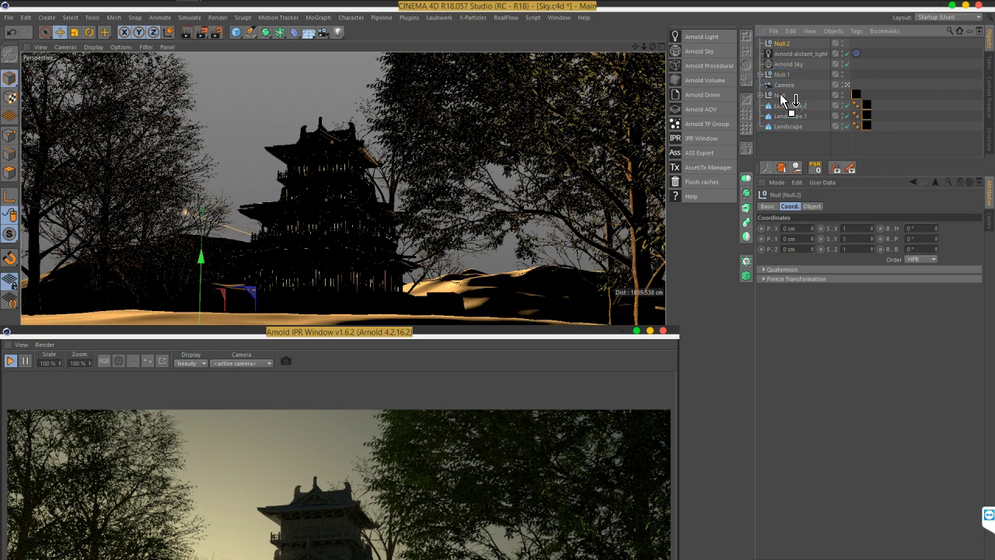
{"action": "left_click_drag", "start_coordinate": [783, 98], "coordinate": [782, 98]}
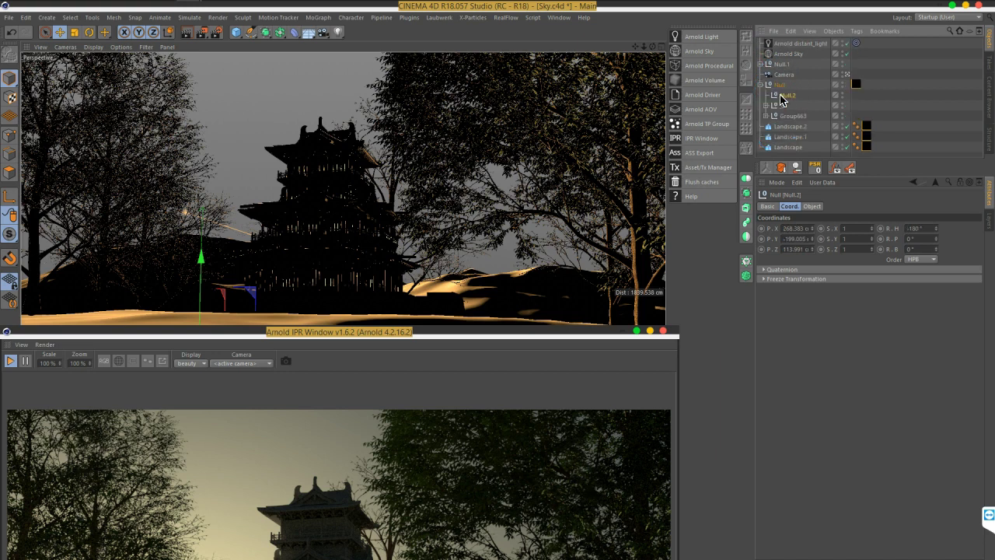
{"action": "right_click", "coordinate": [811, 228]}
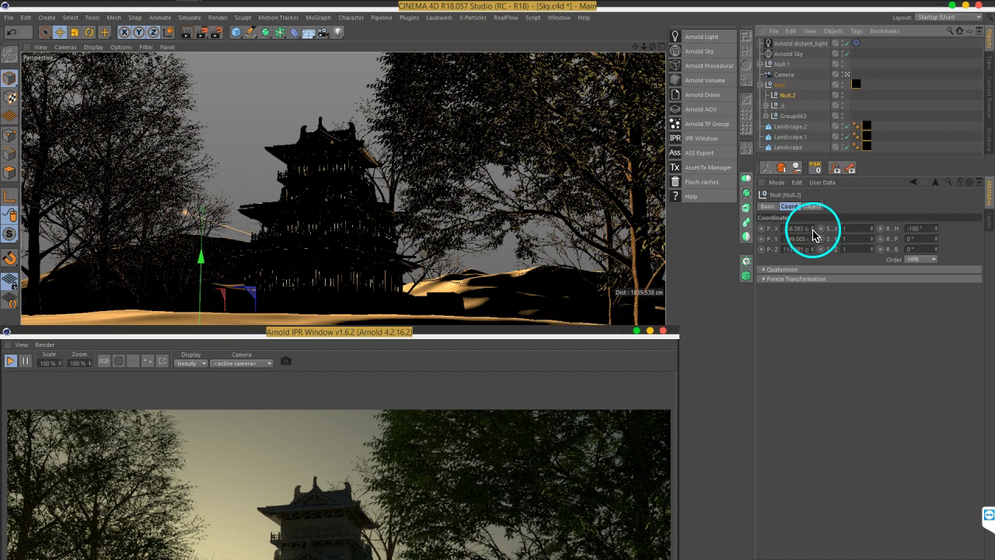
{"action": "right_click", "coordinate": [811, 238]}
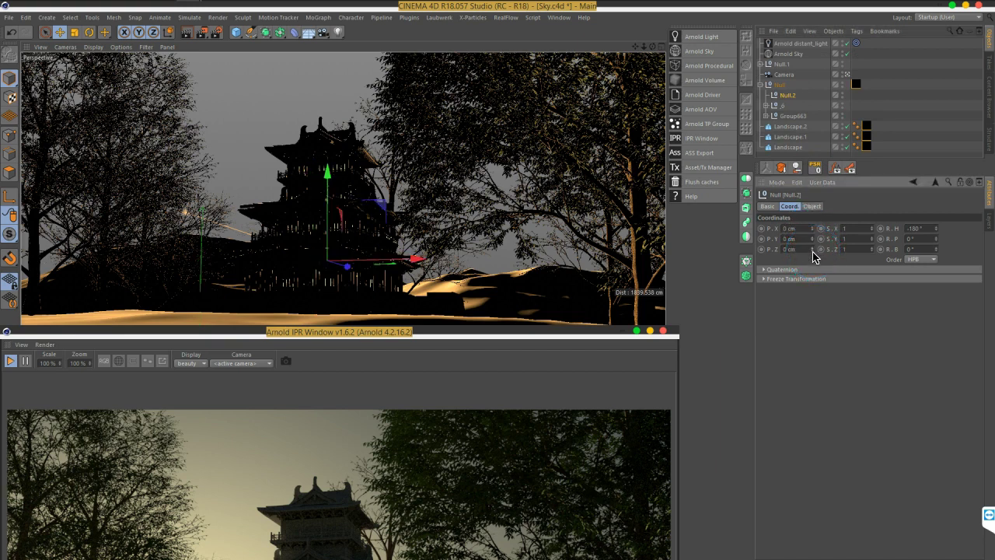
Close the IPR window, lower Null.2 to Y -112.547 cm, and move it back to the top level
{"action": "mouse_move", "coordinate": [771, 84]}
{"action": "left_mouse_down"}
{"action": "mouse_move", "coordinate": [794, 128]}
{"action": "mouse_move", "coordinate": [335, 335]}
{"action": "mouse_move", "coordinate": [483, 208]}
{"action": "left_mouse_up"}
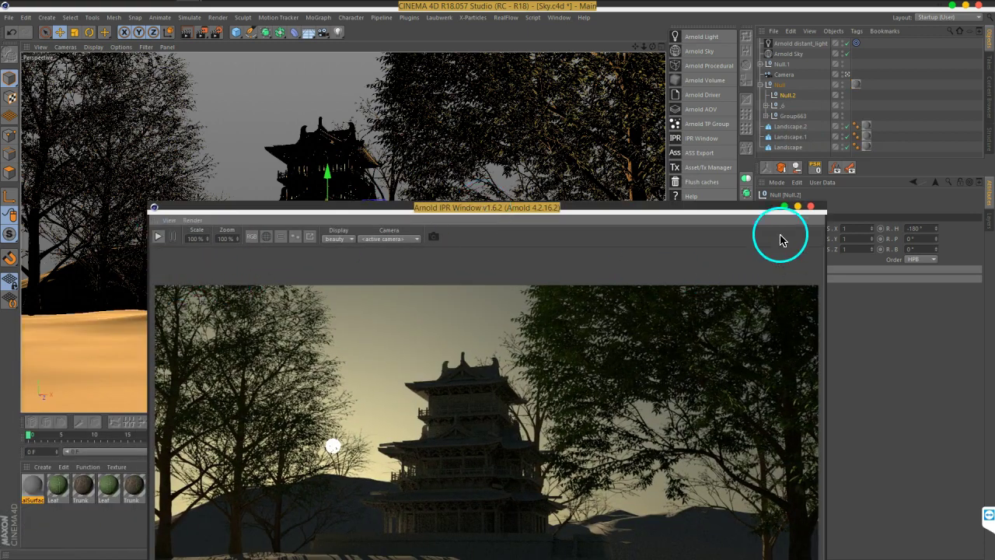
{"action": "left_click", "coordinate": [811, 209]}
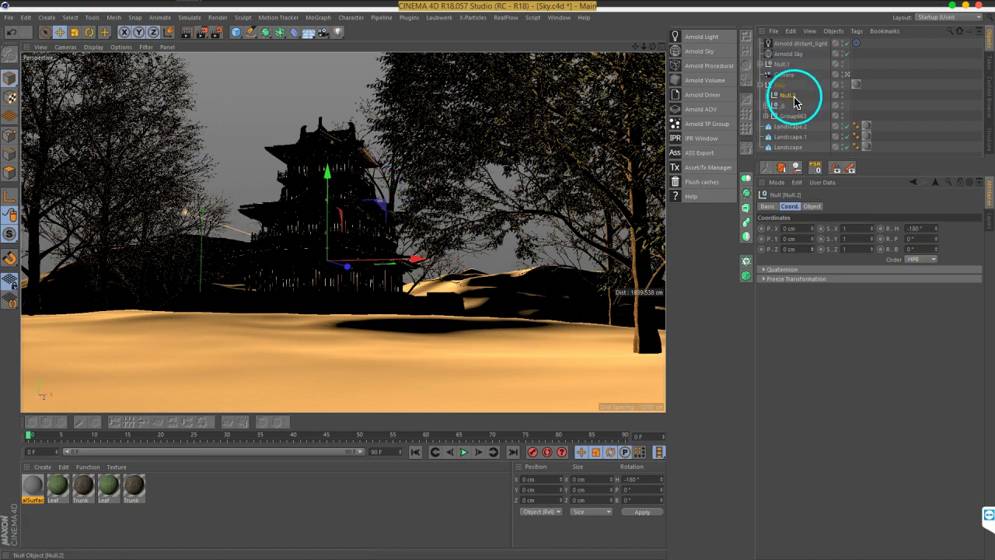
{"action": "left_click_drag", "start_coordinate": [327, 174], "coordinate": [329, 226]}
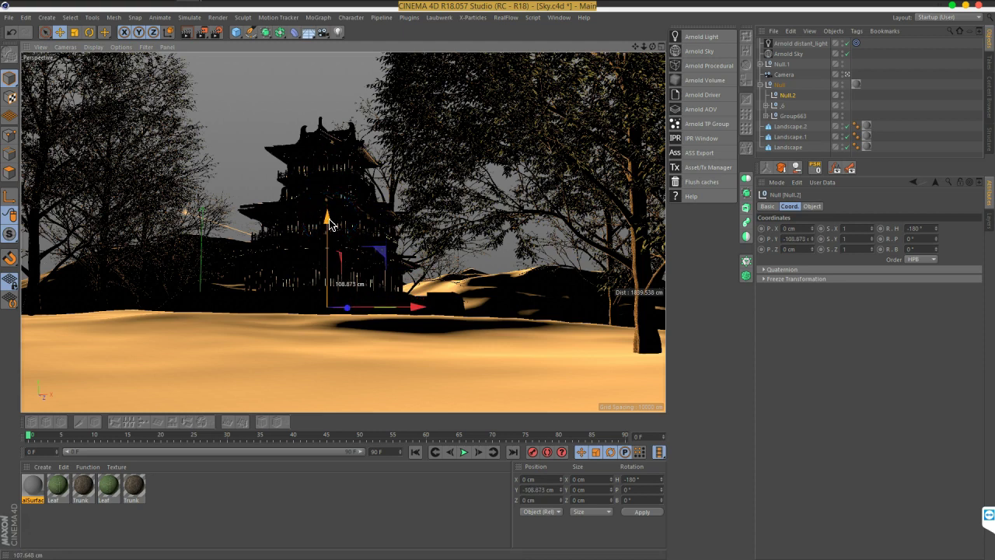
{"action": "left_click", "coordinate": [735, 215]}
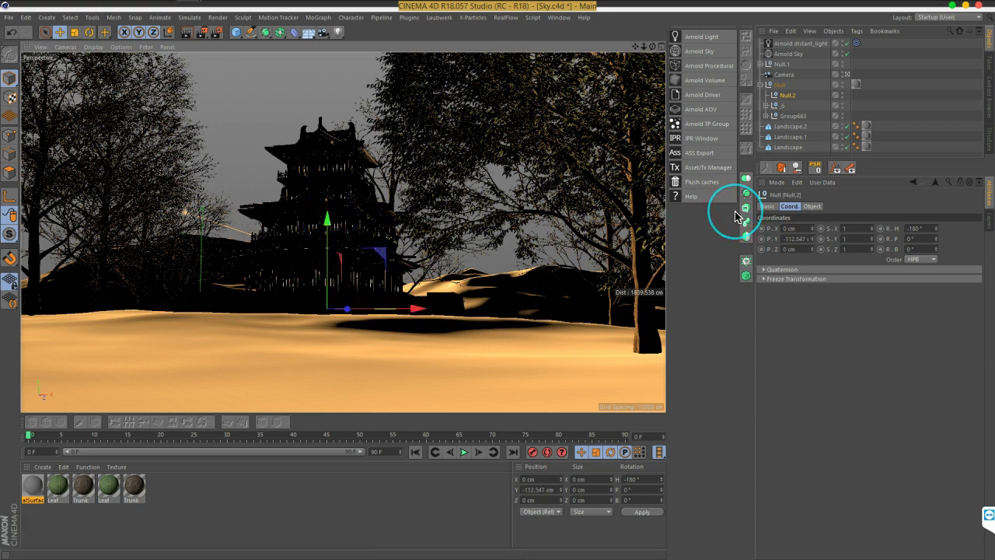
{"action": "left_click_drag", "start_coordinate": [735, 216], "coordinate": [790, 84]}
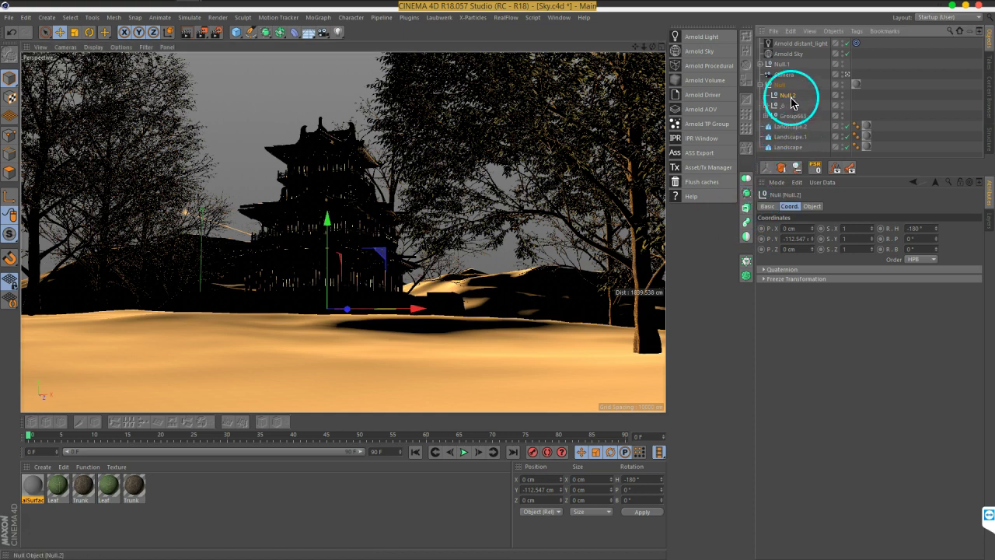
{"action": "left_click_drag", "start_coordinate": [789, 84], "coordinate": [788, 43]}
{"action": "left_click_drag", "start_coordinate": [783, 117], "coordinate": [804, 74]}
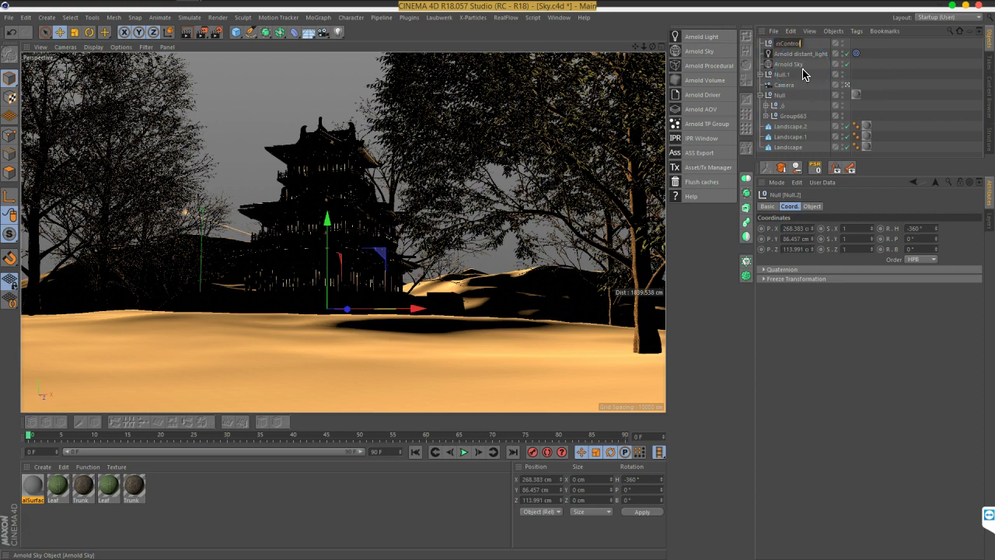
Name the null SunControl and make the Arnold distant_light its child
{"action": "key", "text": "Return"}
{"action": "left_click_drag", "start_coordinate": [804, 74], "coordinate": [793, 62]}
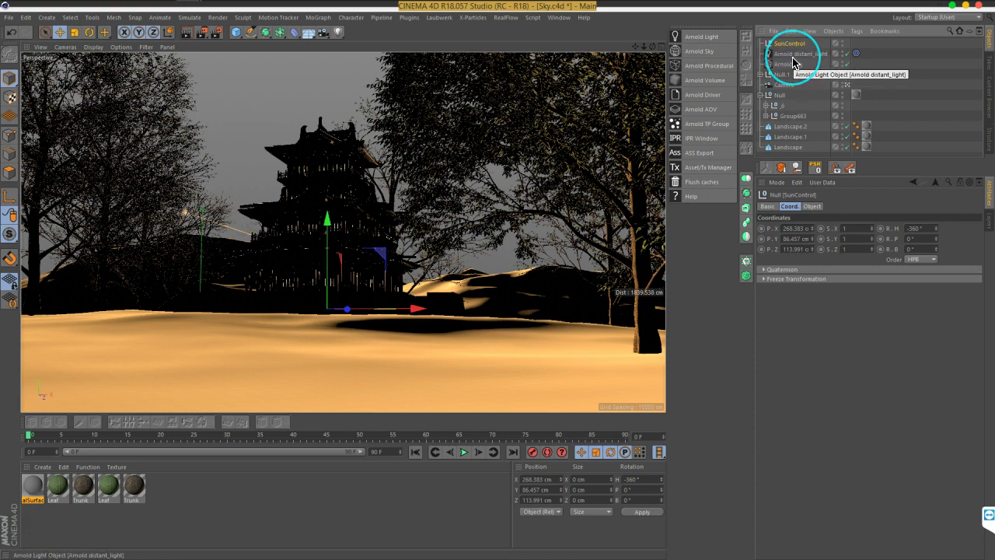
{"action": "left_click", "coordinate": [788, 54]}
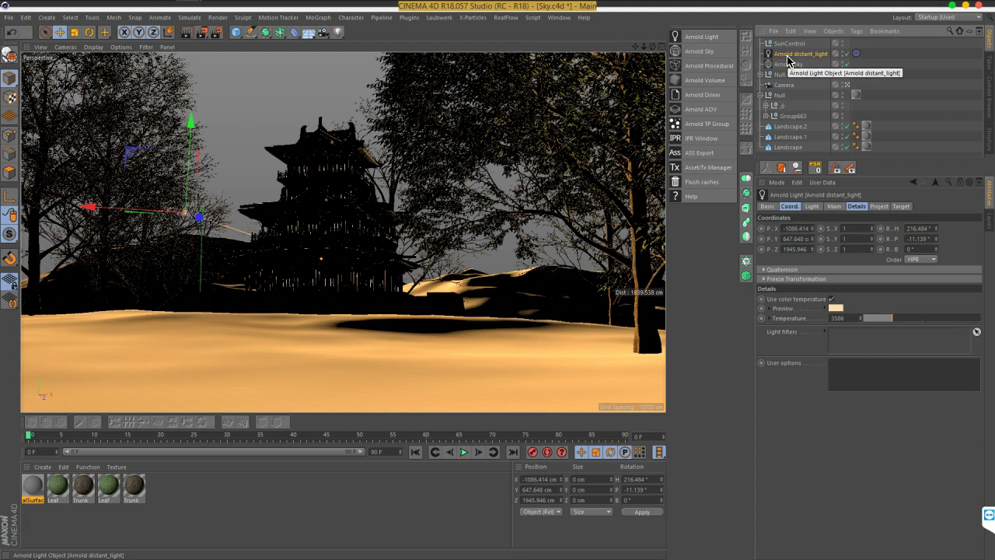
{"action": "left_click_drag", "start_coordinate": [788, 56], "coordinate": [788, 43]}
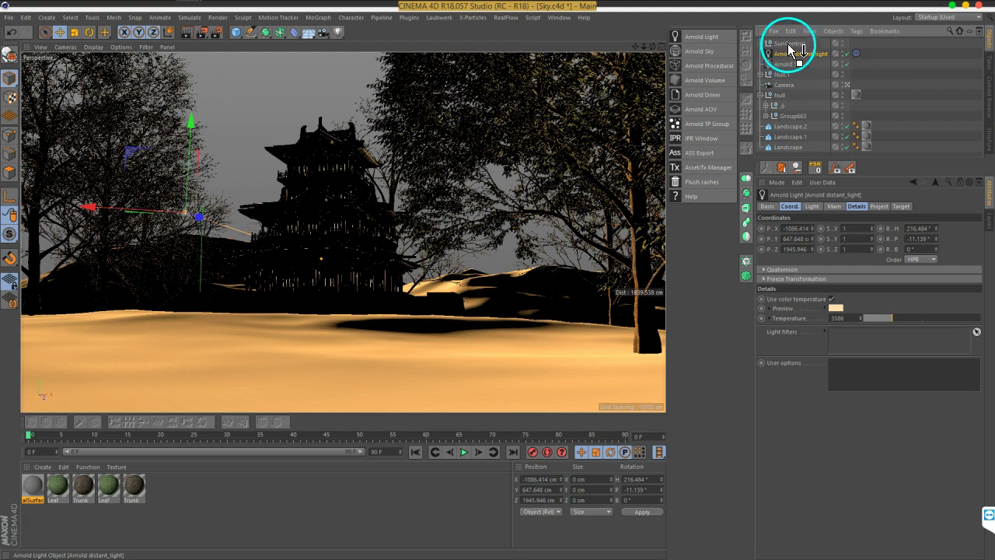
{"action": "left_click", "coordinate": [788, 45]}
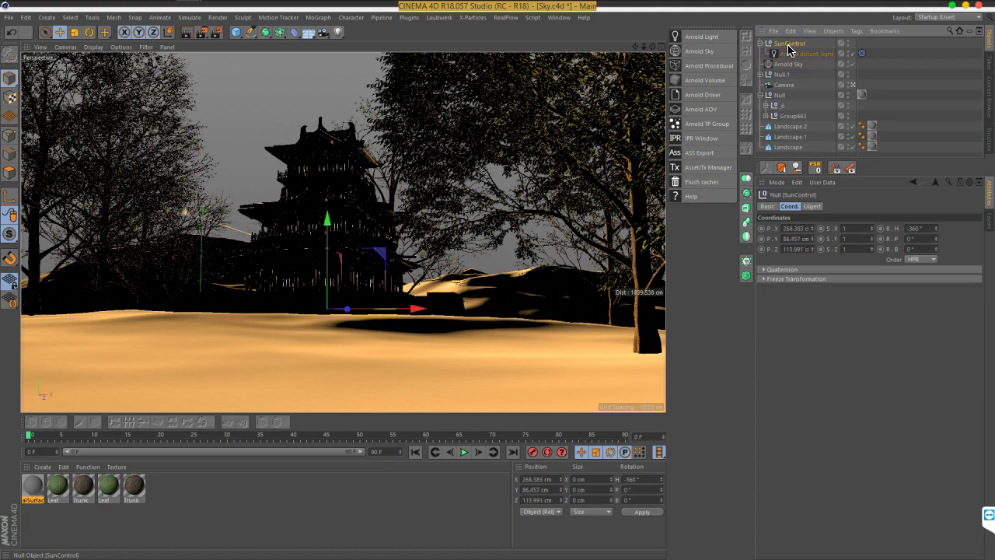
Set SunControl's rotation order to XYZ, keeping R.Y at 0°
{"action": "left_click", "coordinate": [929, 236]}
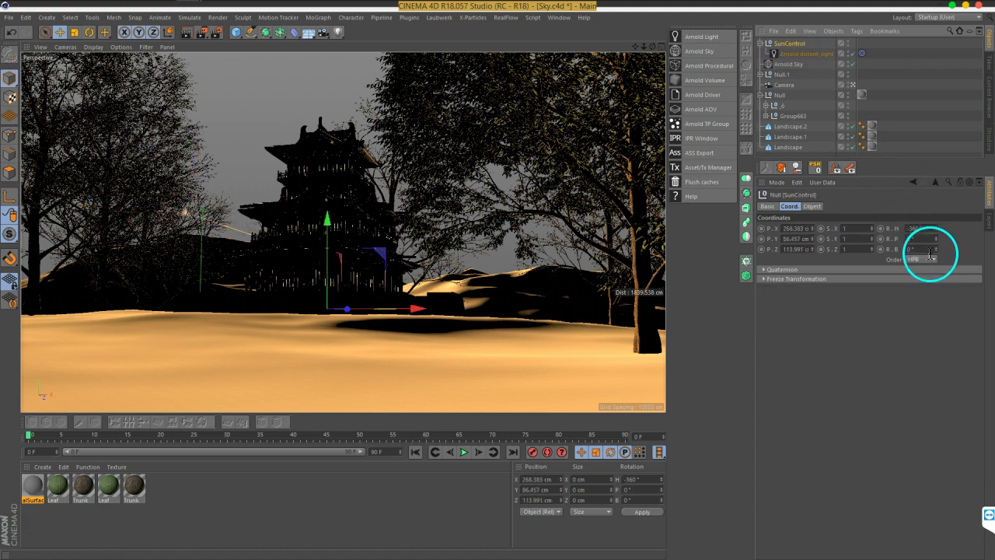
{"action": "left_click", "coordinate": [921, 258]}
{"action": "left_click", "coordinate": [926, 288]}
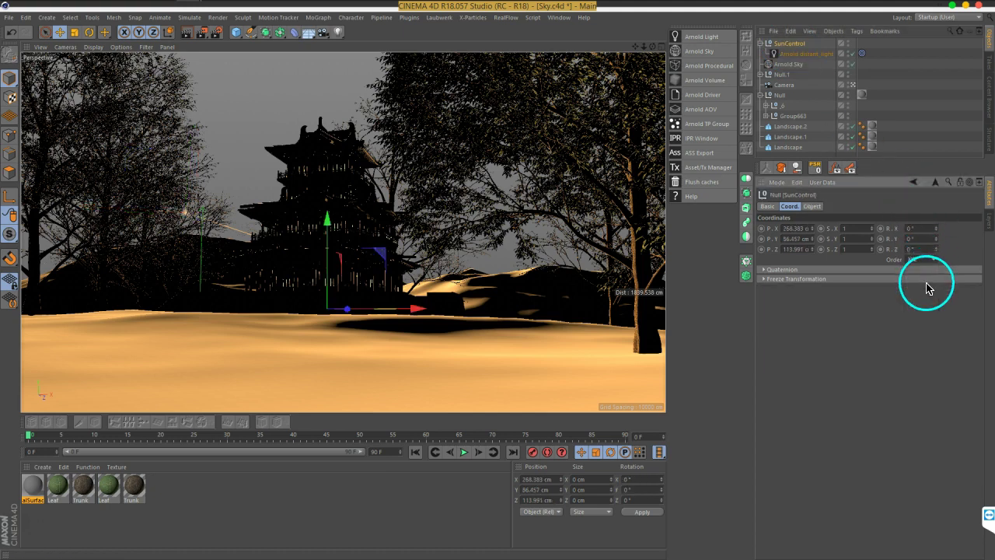
{"action": "left_click", "coordinate": [925, 239]}
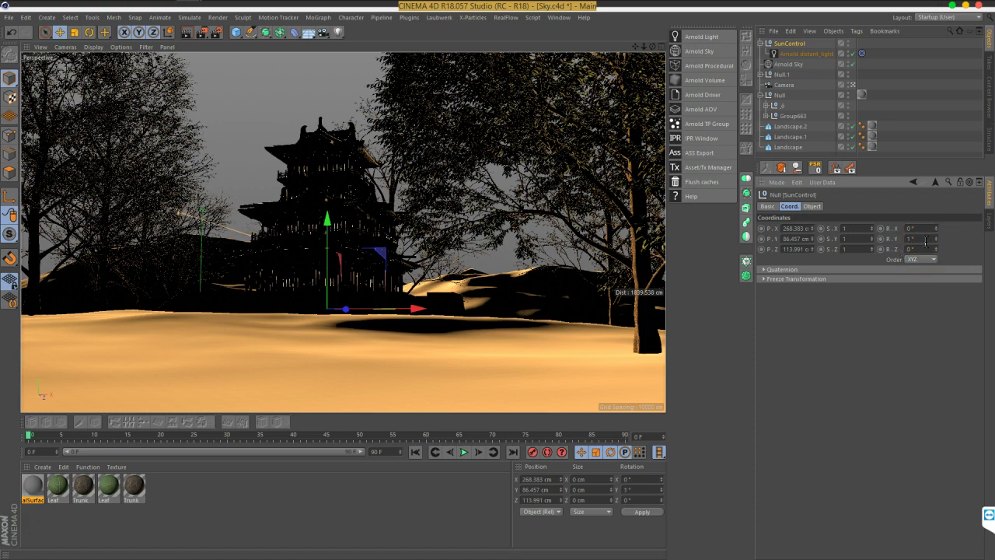
{"action": "scroll", "coordinate": [925, 241], "scroll_direction": "down", "scroll_amount": 1}
{"action": "scroll", "coordinate": [925, 241], "scroll_direction": "up", "scroll_amount": 2}
{"action": "key", "text": "Return"}
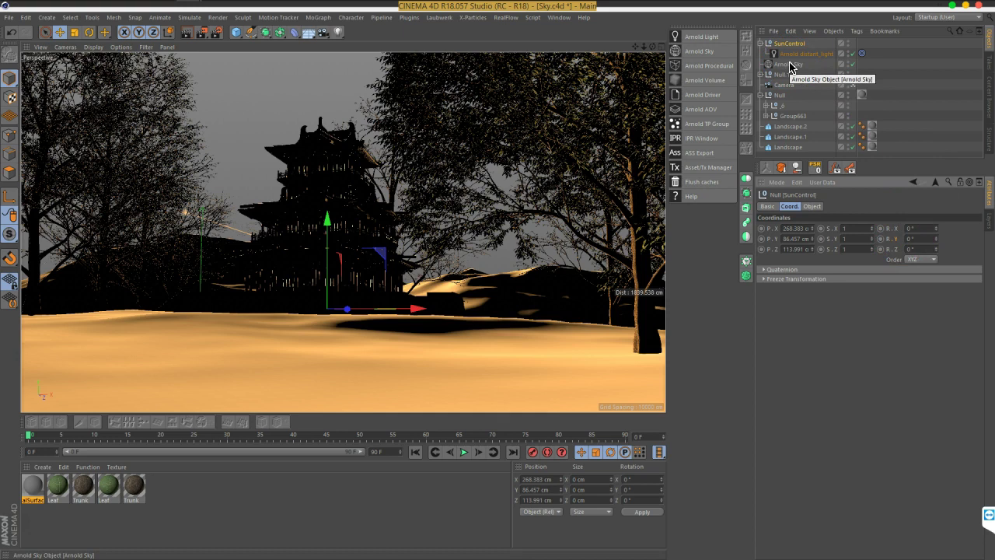
Duplicate SunControl and parent the original under the copy, SunControl.1
{"action": "left_click", "coordinate": [908, 80]}
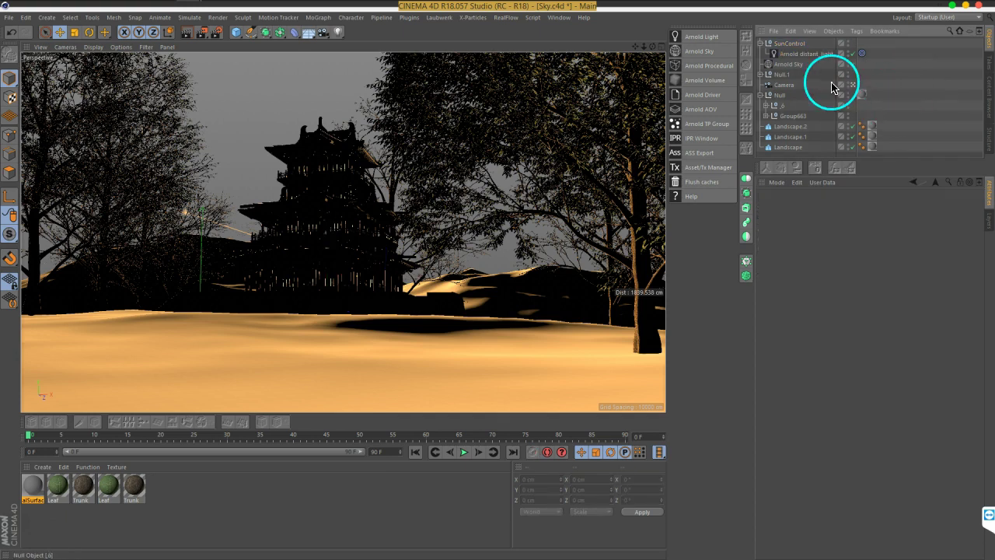
{"action": "left_click", "coordinate": [797, 44]}
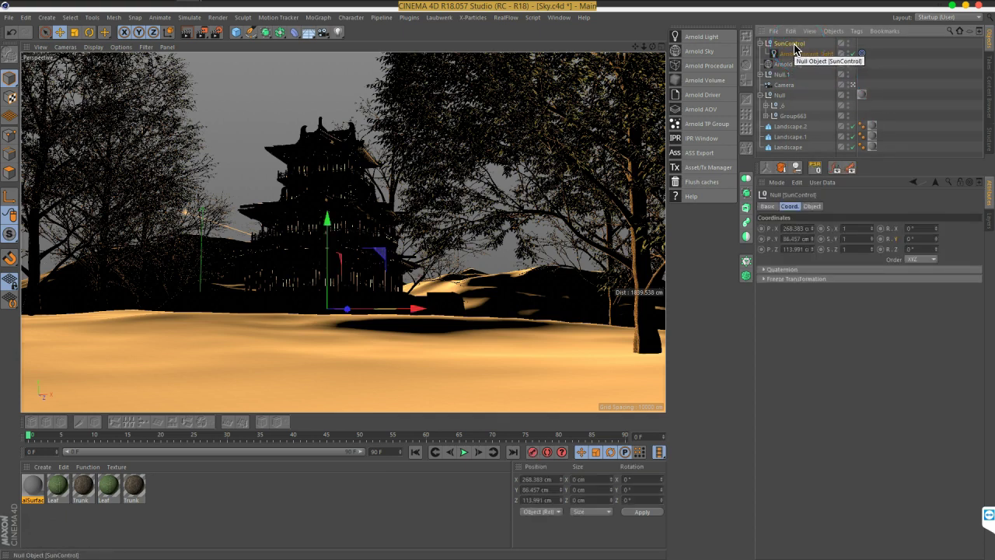
{"action": "left_click_drag", "start_coordinate": [795, 48], "coordinate": [797, 59], "text": "ctrl"}
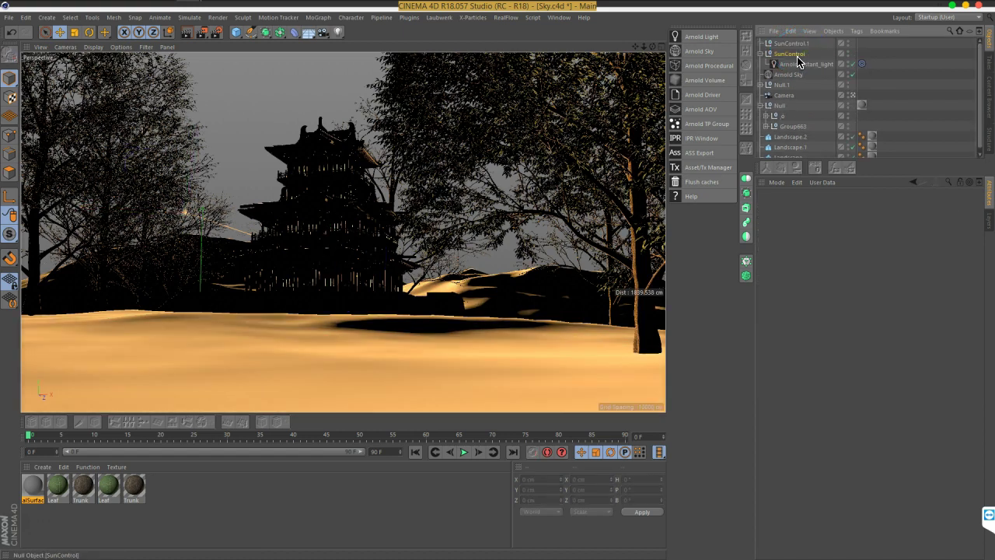
{"action": "left_click", "coordinate": [790, 55]}
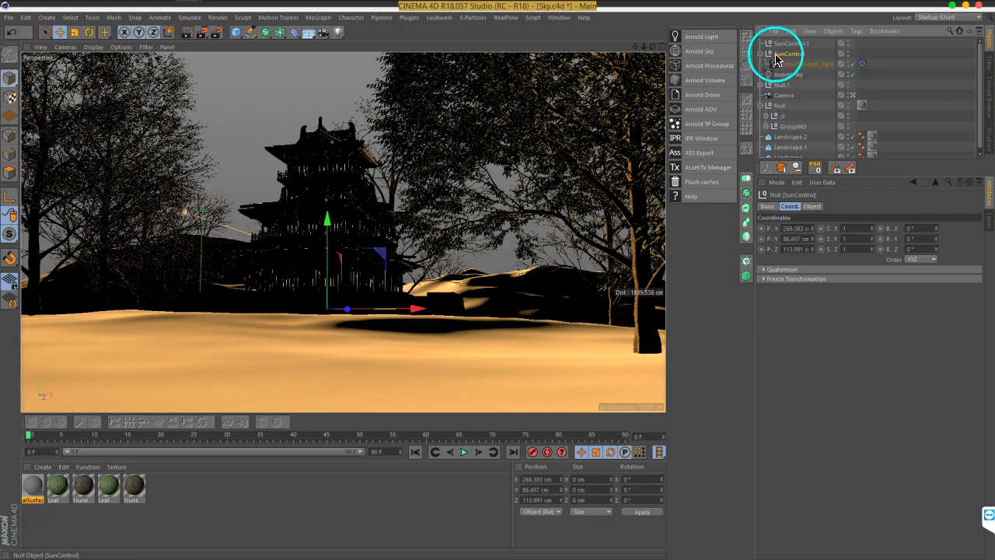
{"action": "left_click_drag", "start_coordinate": [790, 58], "coordinate": [788, 45]}
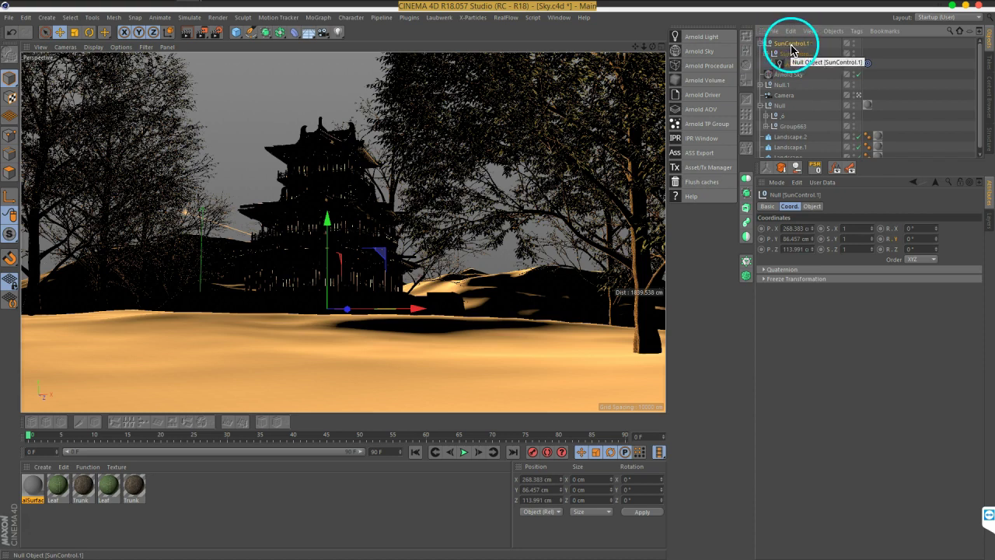
Add a Protection tag to SunControl.1 and rename it Control
{"action": "right_click", "coordinate": [788, 46]}
{"action": "mouse_move", "coordinate": [824, 52]}
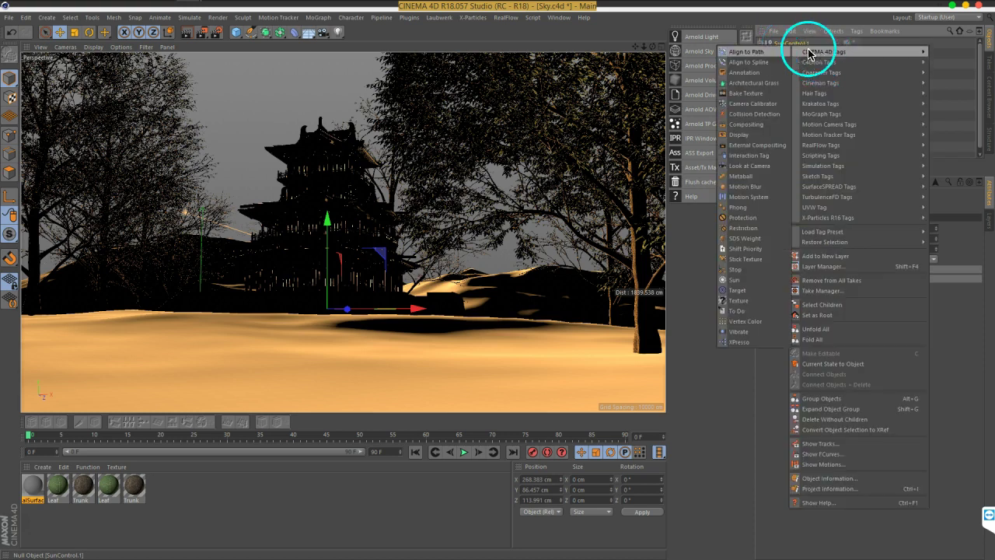
{"action": "left_click", "coordinate": [762, 222]}
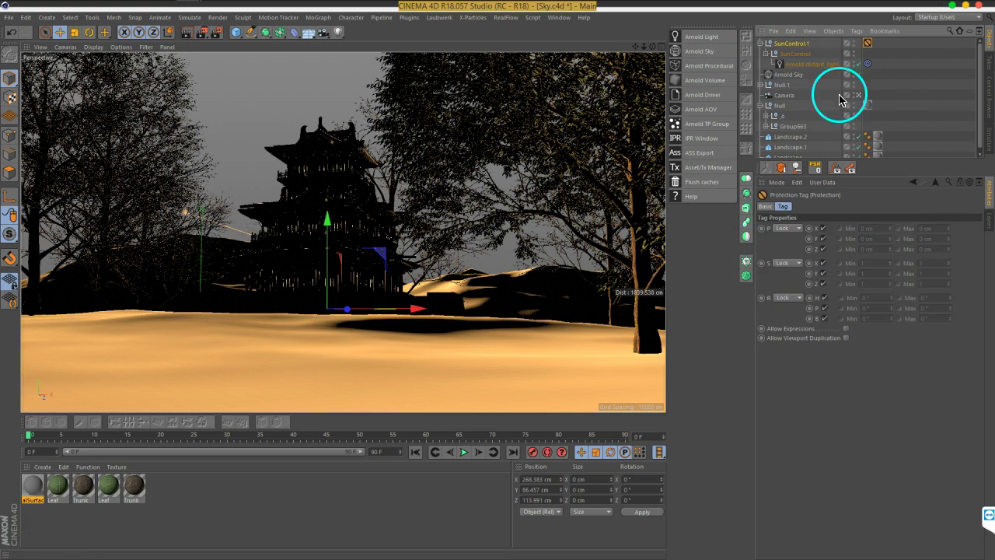
{"action": "double_click", "coordinate": [799, 43]}
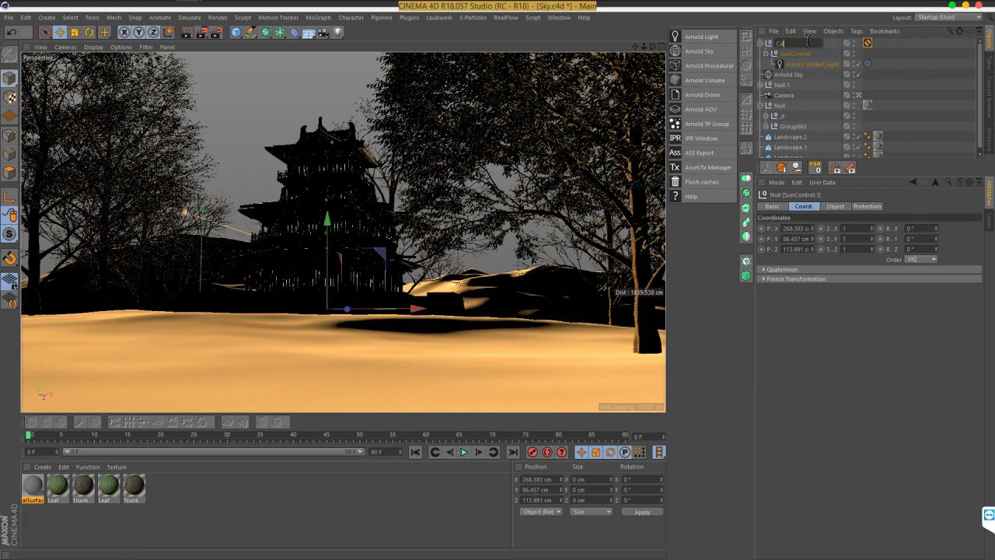
{"action": "key", "text": "Return"}
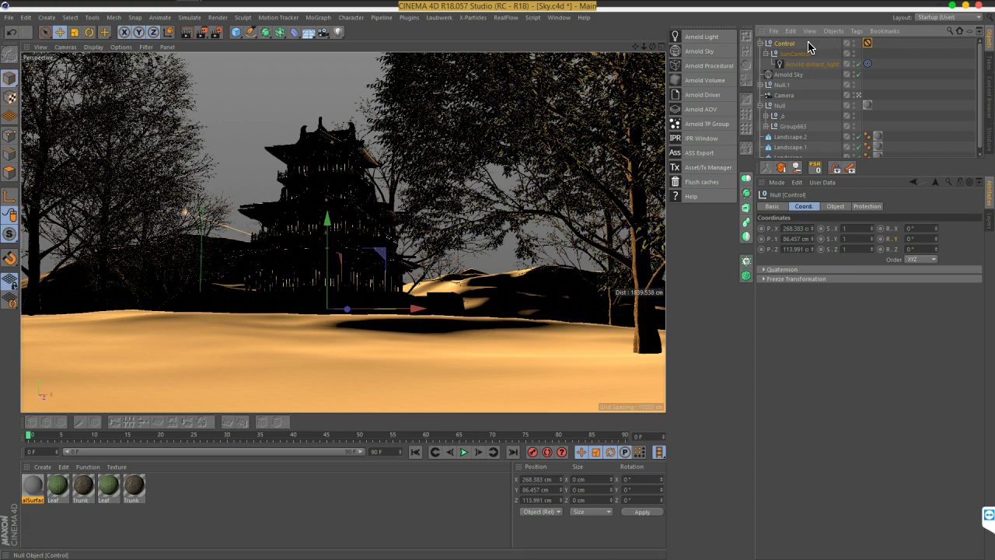
Add an XPresso tag to Control holding a SunControl node, then close the editor and reselect Control
{"action": "right_click", "coordinate": [784, 44]}
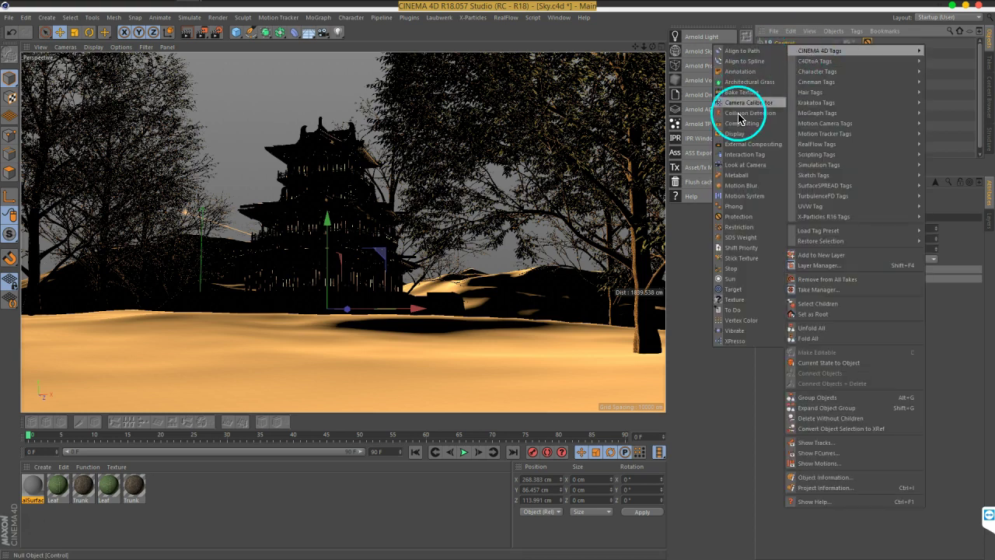
{"action": "left_click", "coordinate": [730, 341]}
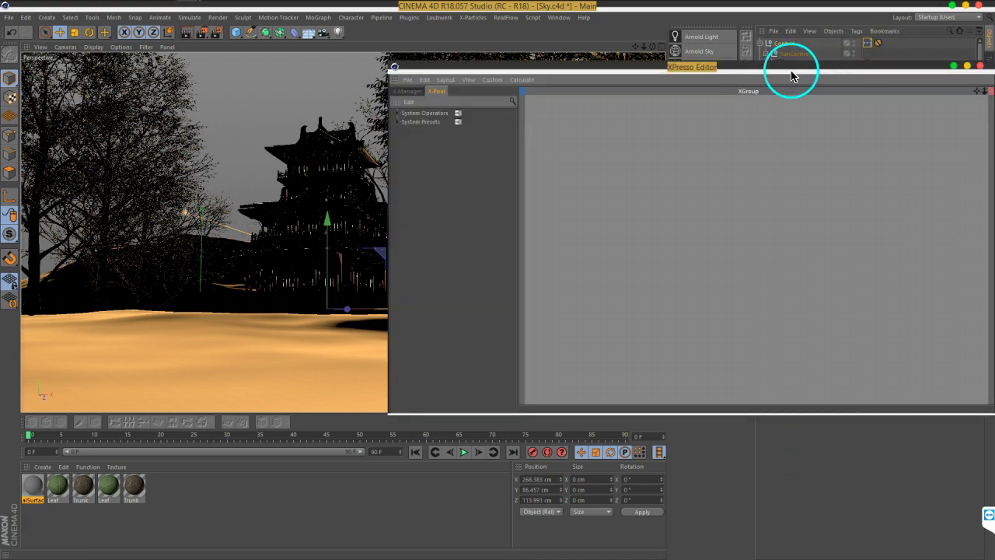
{"action": "left_click", "coordinate": [795, 54]}
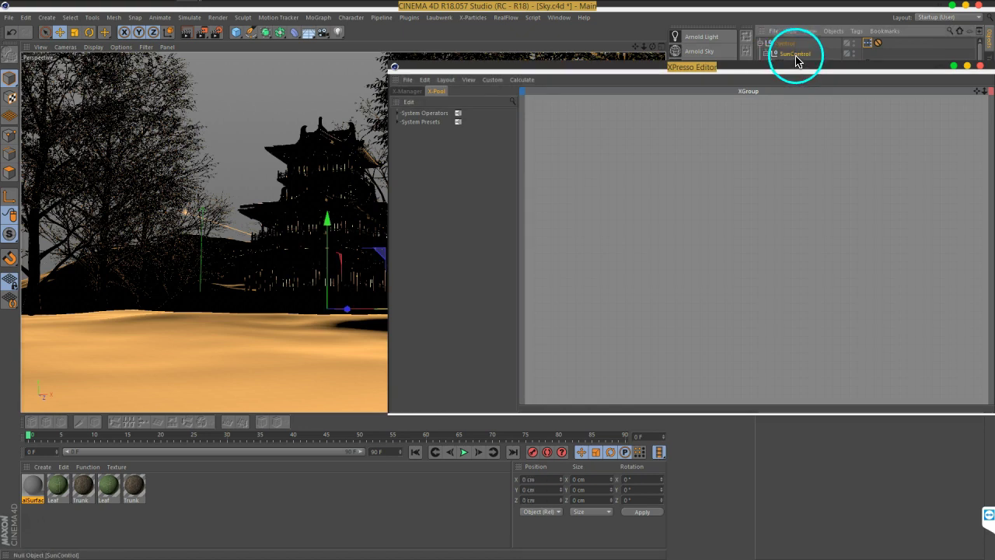
{"action": "mouse_move", "coordinate": [702, 140]}
{"action": "left_mouse_down"}
{"action": "mouse_move", "coordinate": [591, 132]}
{"action": "mouse_move", "coordinate": [677, 162]}
{"action": "left_mouse_up"}
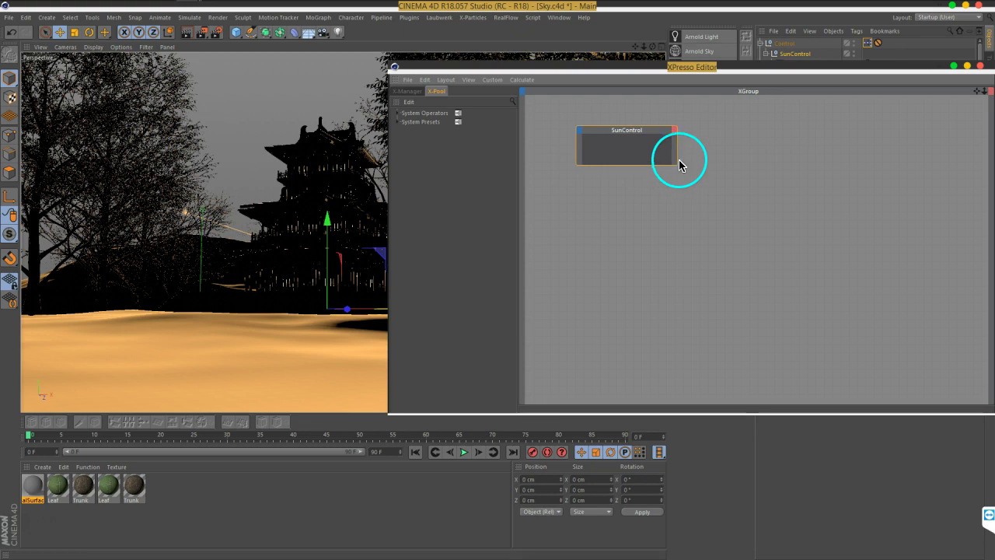
{"action": "left_click_drag", "start_coordinate": [733, 73], "coordinate": [658, 157]}
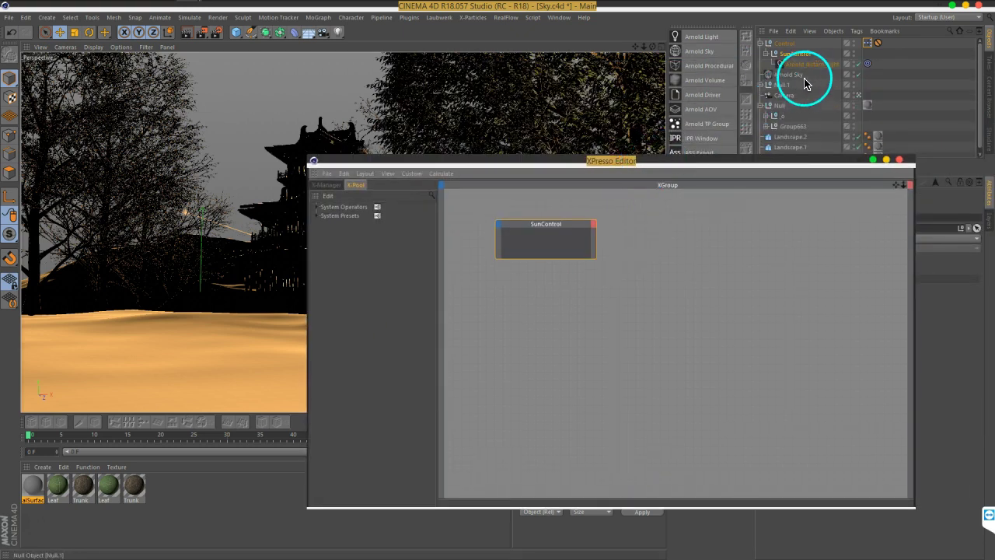
{"action": "left_click", "coordinate": [874, 161]}
{"action": "left_click", "coordinate": [785, 42]}
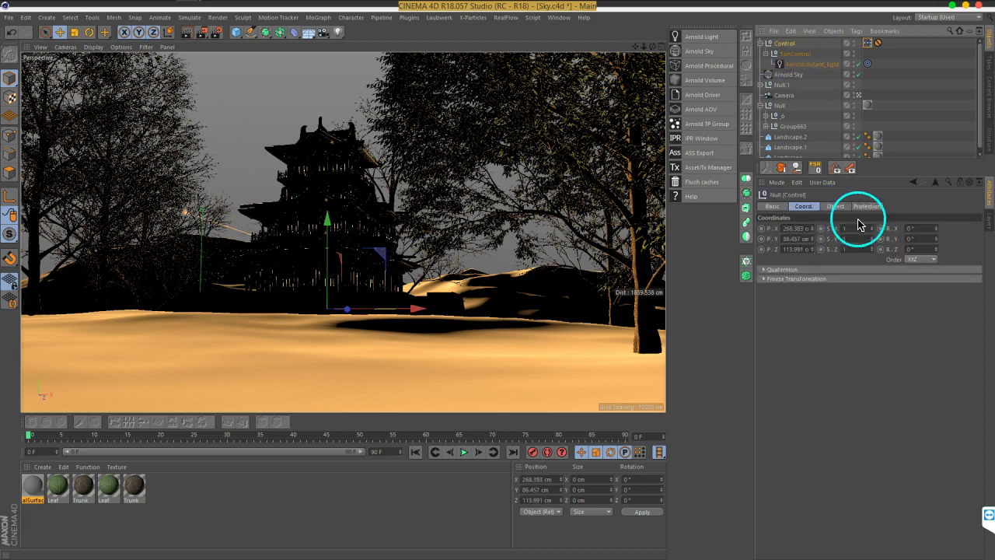
Add a new percent user-data parameter to the Control null
{"action": "left_click", "coordinate": [822, 182]}
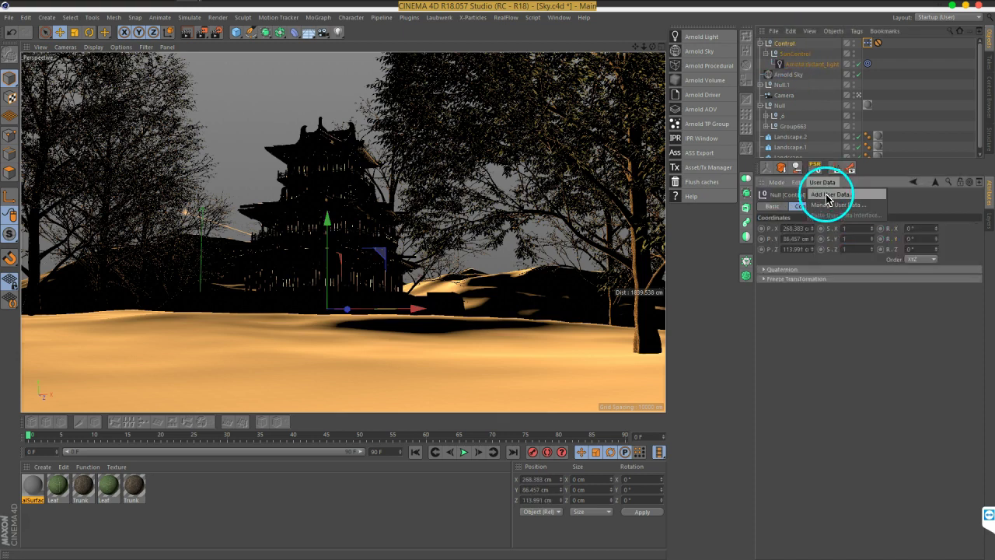
{"action": "left_click", "coordinate": [826, 193]}
{"action": "mouse_move", "coordinate": [171, 8]}
{"action": "left_mouse_down"}
{"action": "mouse_move", "coordinate": [533, 202]}
{"action": "mouse_move", "coordinate": [362, 88]}
{"action": "left_mouse_up"}
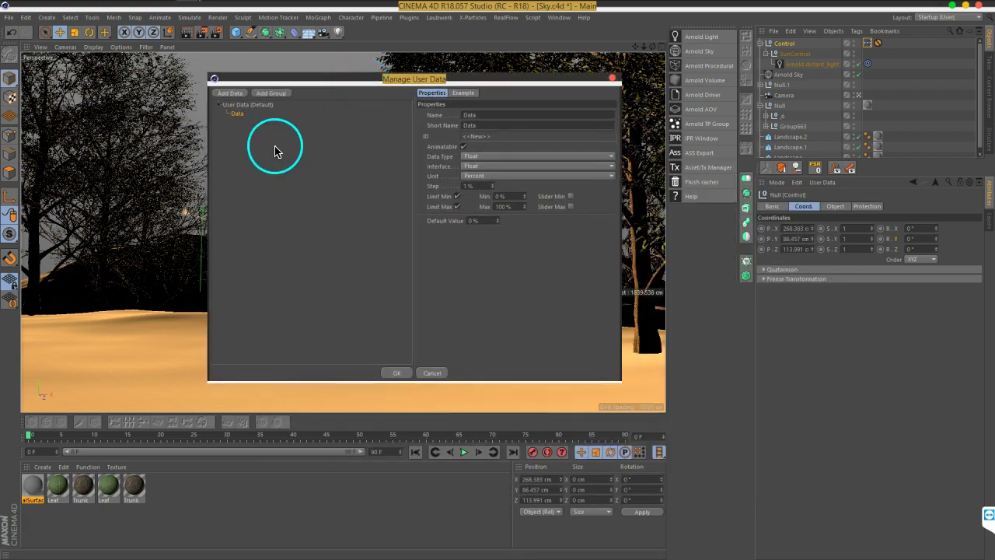
{"action": "left_click", "coordinate": [396, 372]}
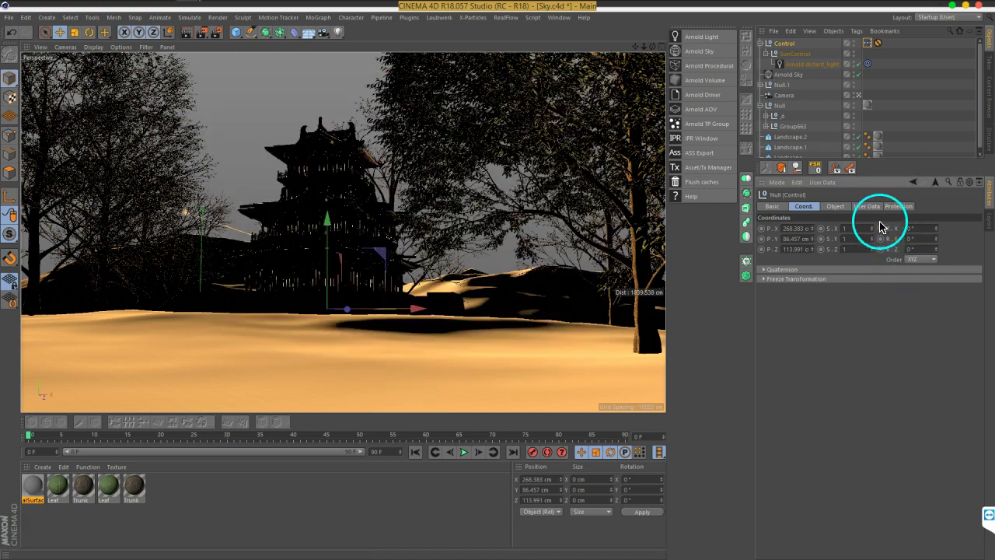
{"action": "left_click", "coordinate": [869, 206]}
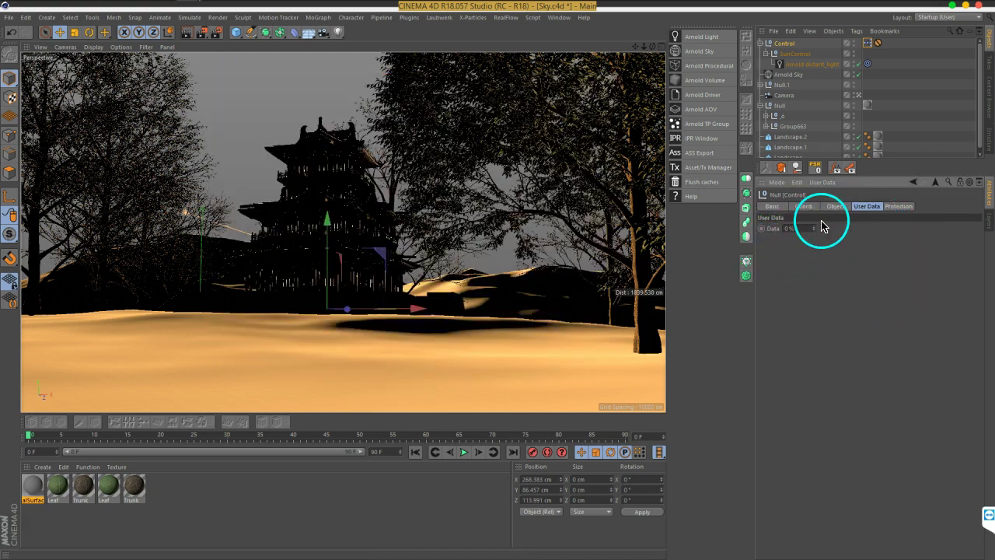
In Manage User Data, select the Data entry and start renaming it Sun Rotation
{"action": "left_click", "coordinate": [821, 182]}
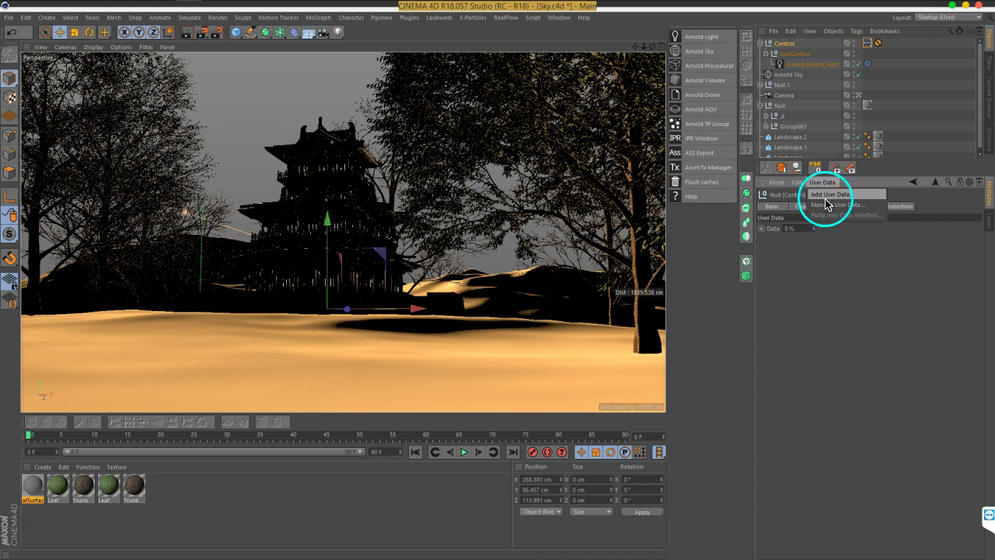
{"action": "left_click", "coordinate": [826, 204]}
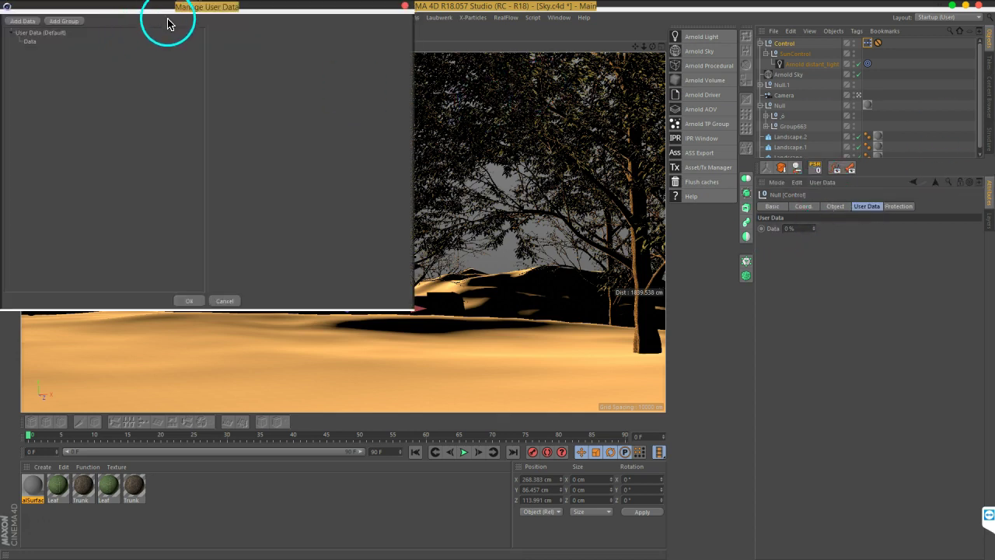
{"action": "left_click_drag", "start_coordinate": [166, 8], "coordinate": [347, 107]}
{"action": "left_click", "coordinate": [210, 143]}
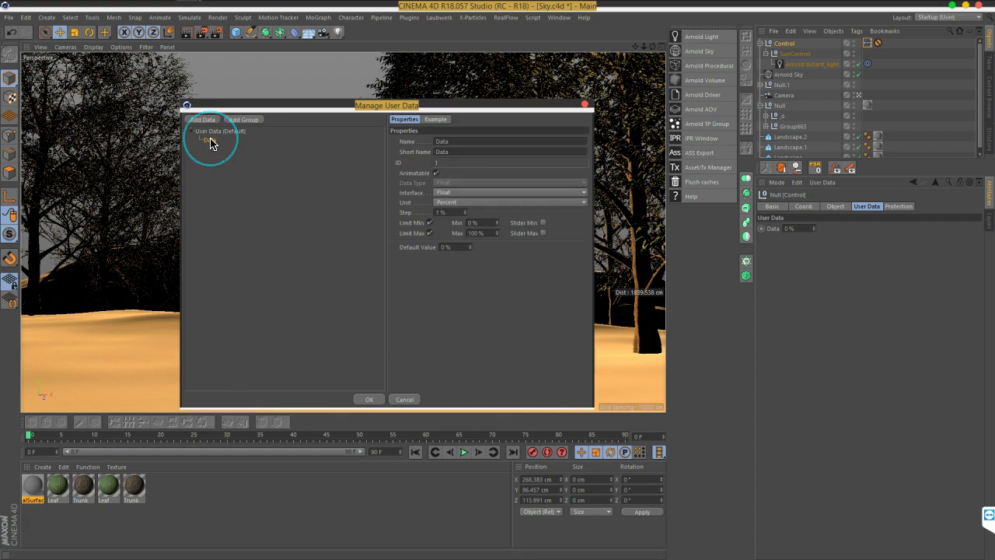
{"action": "left_click", "coordinate": [217, 130]}
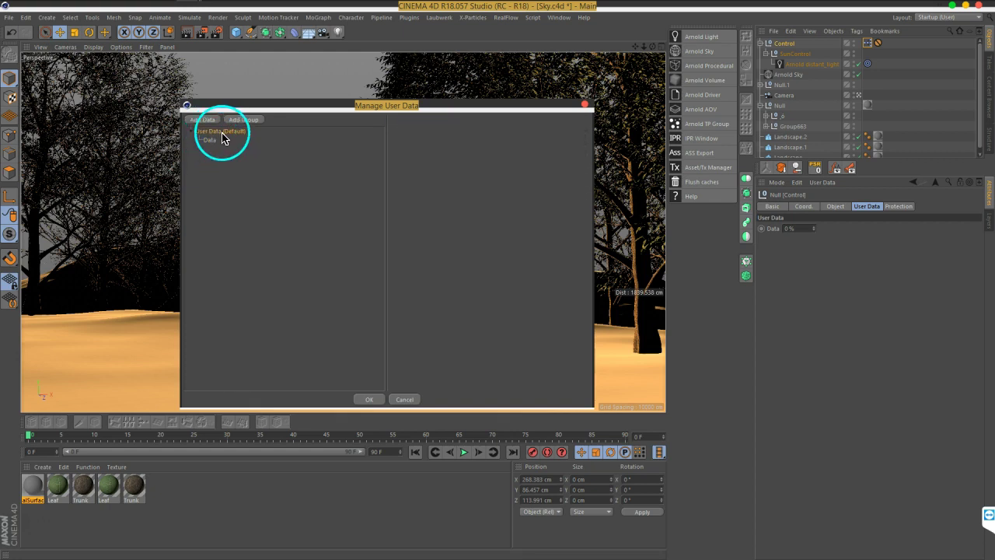
{"action": "left_click", "coordinate": [209, 141]}
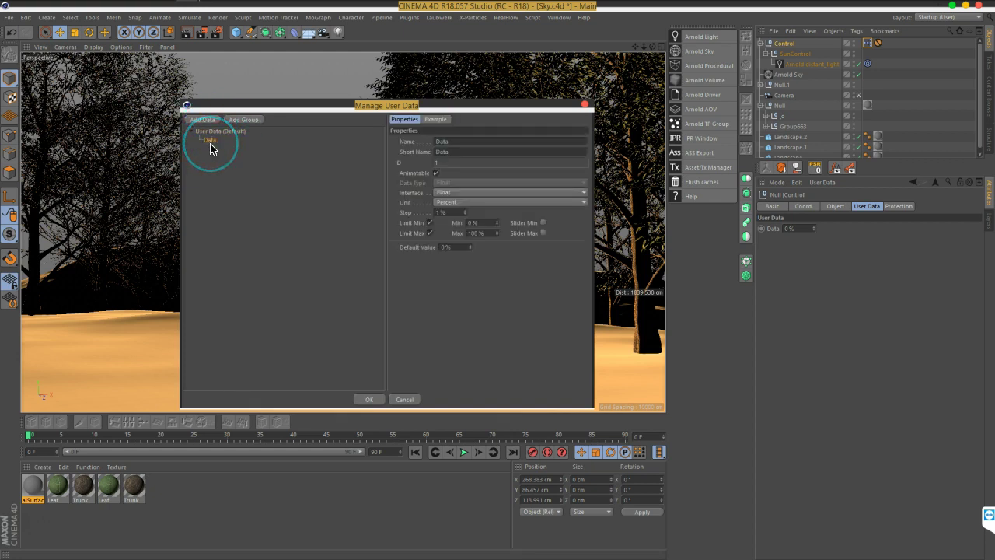
{"action": "double_click", "coordinate": [534, 139]}
{"action": "type", "text": "Sun Rotation"}
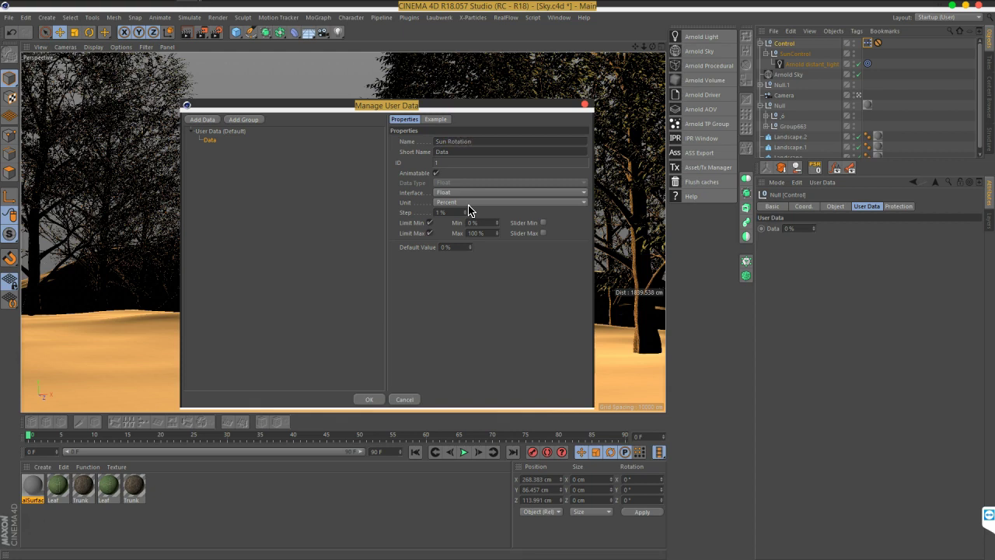
Name the entry Sun Rotation and make it a Float Slider in Degree units
{"action": "left_click", "coordinate": [421, 191]}
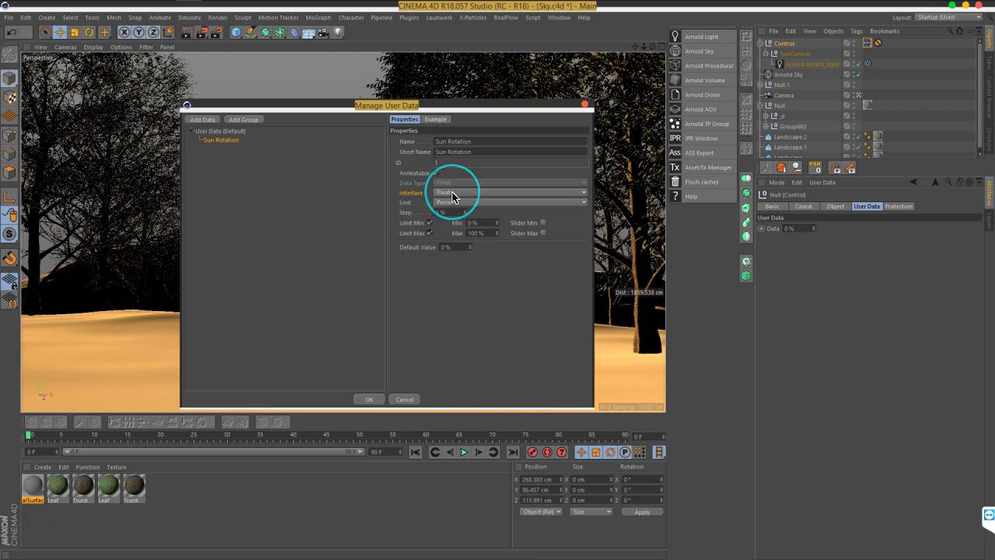
{"action": "left_click", "coordinate": [453, 194]}
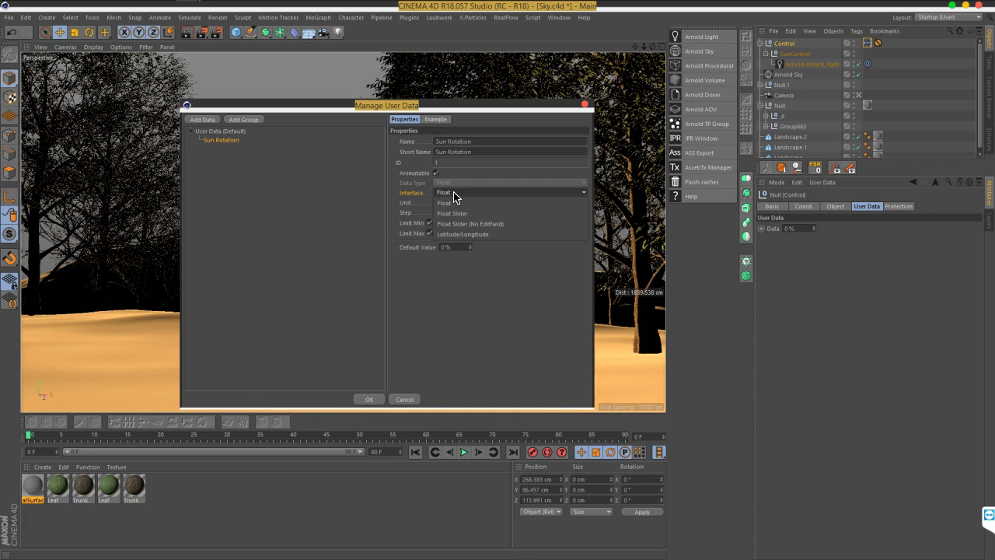
{"action": "left_click_drag", "start_coordinate": [453, 195], "coordinate": [464, 215]}
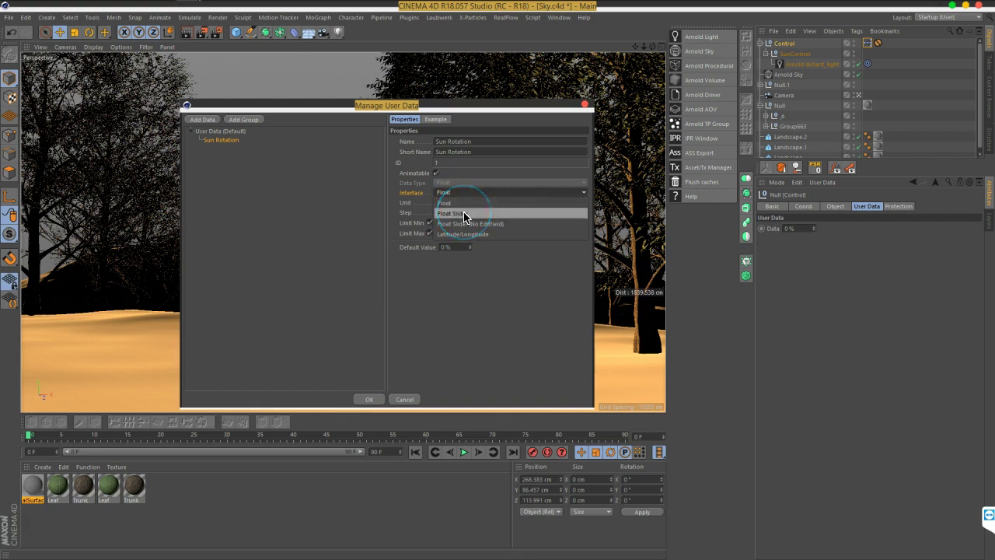
{"action": "left_click", "coordinate": [464, 216]}
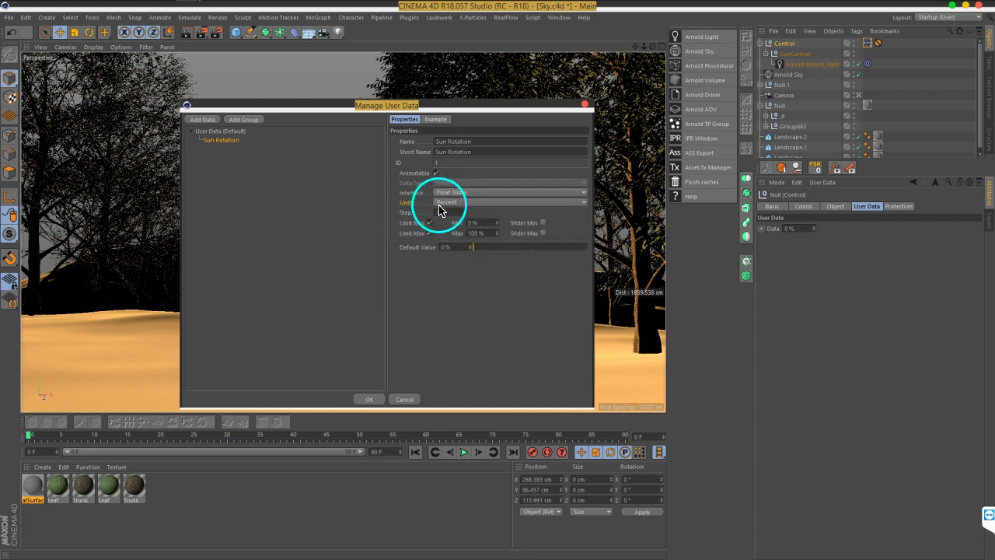
{"action": "left_click", "coordinate": [450, 204]}
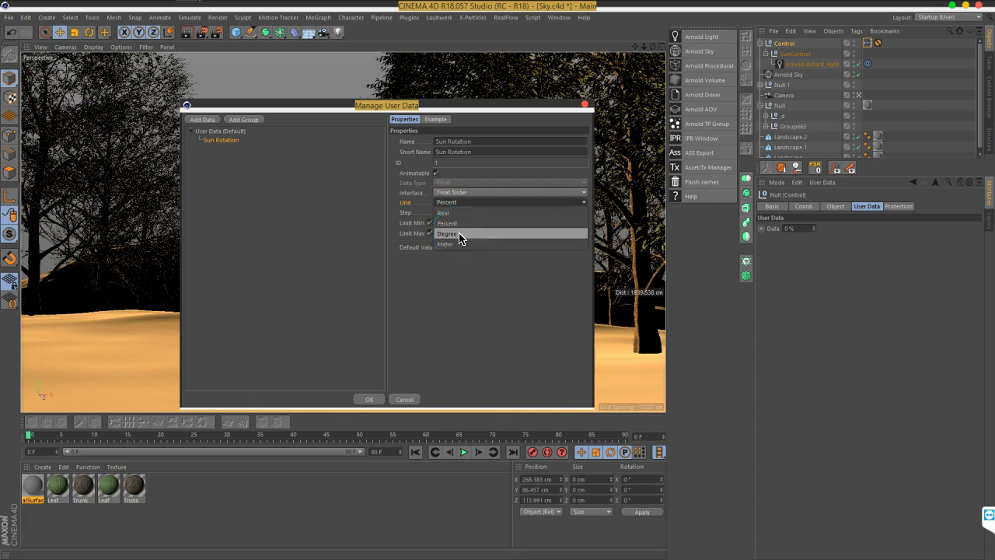
{"action": "left_click", "coordinate": [459, 234]}
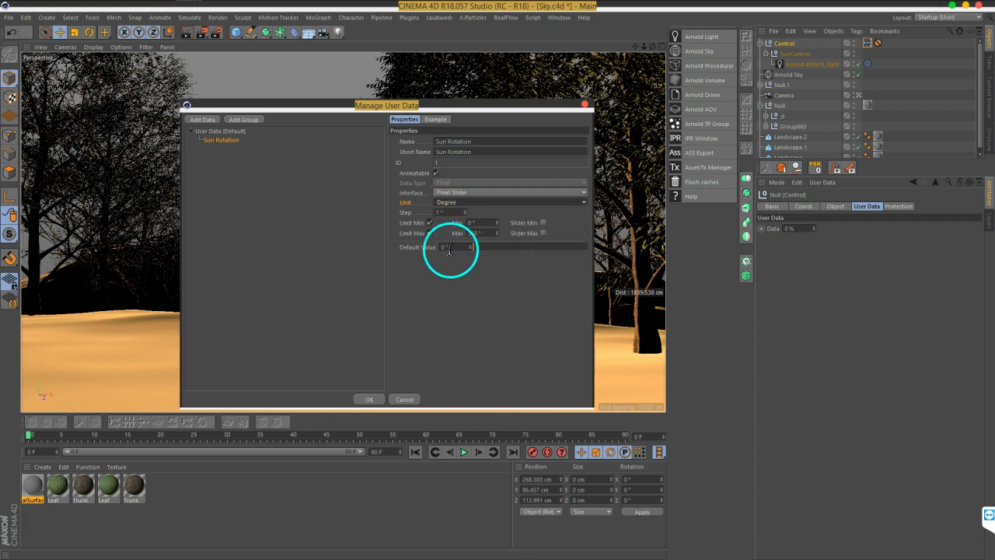
Set step 1°, limits -360° to 360°, default 0°, then add another Data entry
{"action": "left_click", "coordinate": [450, 212]}
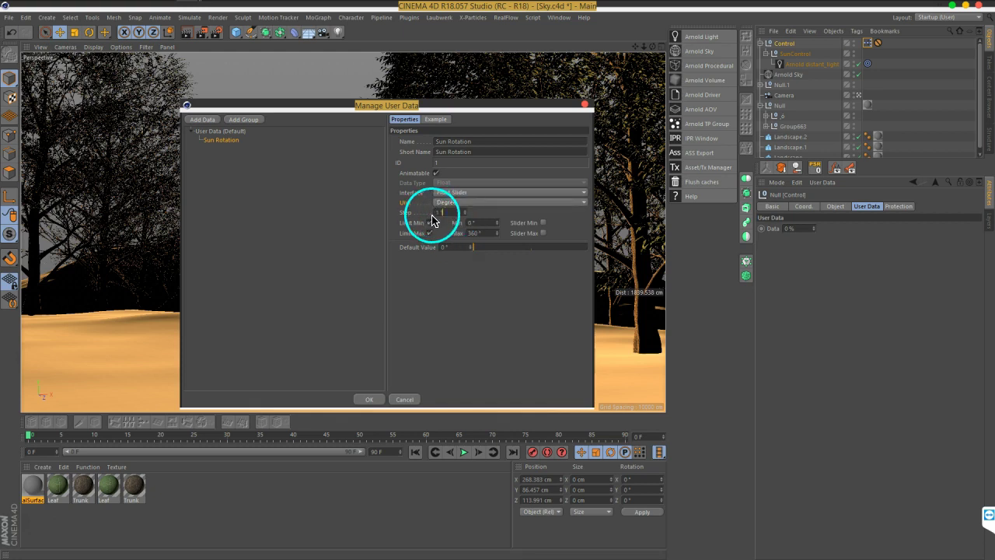
{"action": "left_click", "coordinate": [476, 222]}
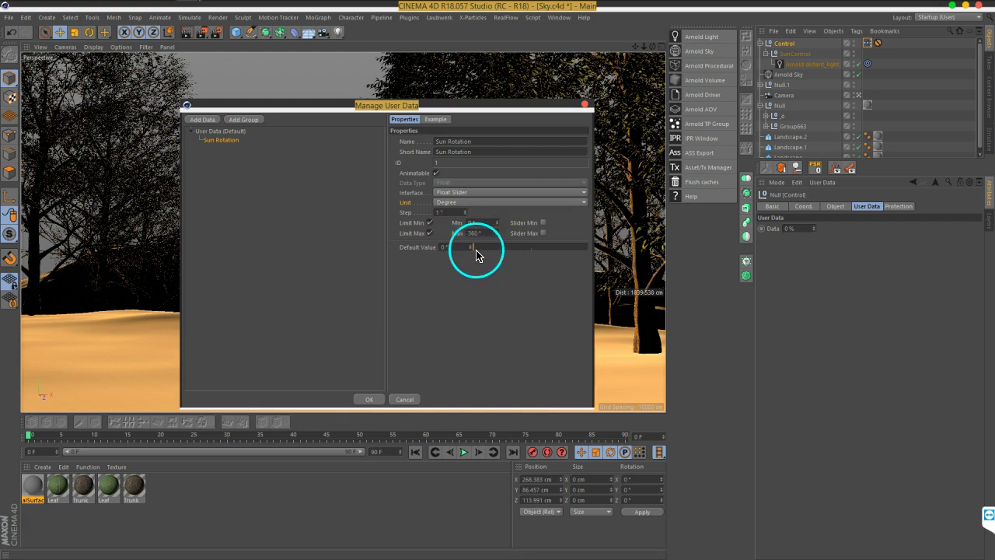
{"action": "left_click_drag", "start_coordinate": [481, 223], "coordinate": [440, 230]}
{"action": "type", "text": "-360"}
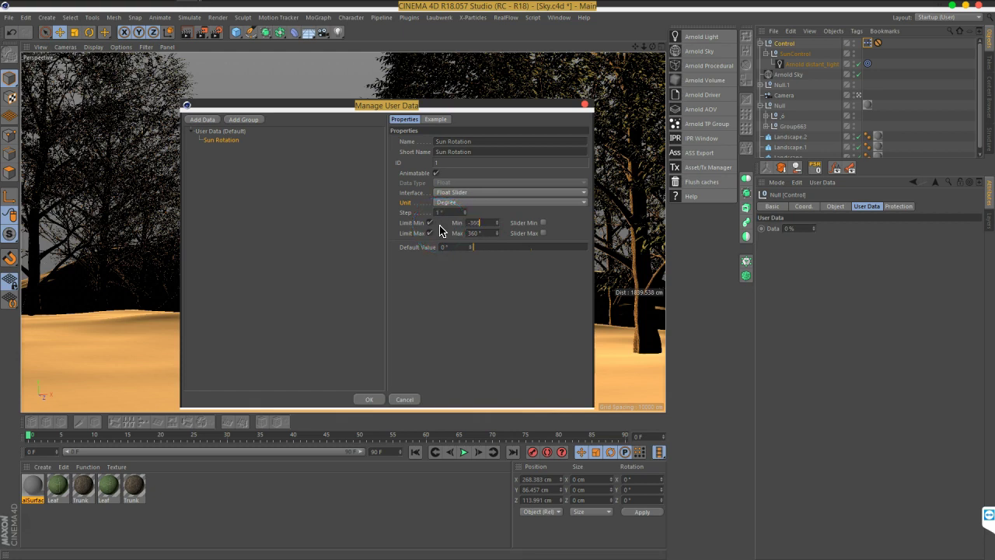
{"action": "mouse_move", "coordinate": [471, 246]}
{"action": "left_mouse_down"}
{"action": "mouse_move", "coordinate": [586, 247]}
{"action": "mouse_move", "coordinate": [480, 251]}
{"action": "mouse_move", "coordinate": [539, 250]}
{"action": "left_mouse_up"}
{"action": "right_click", "coordinate": [471, 247]}
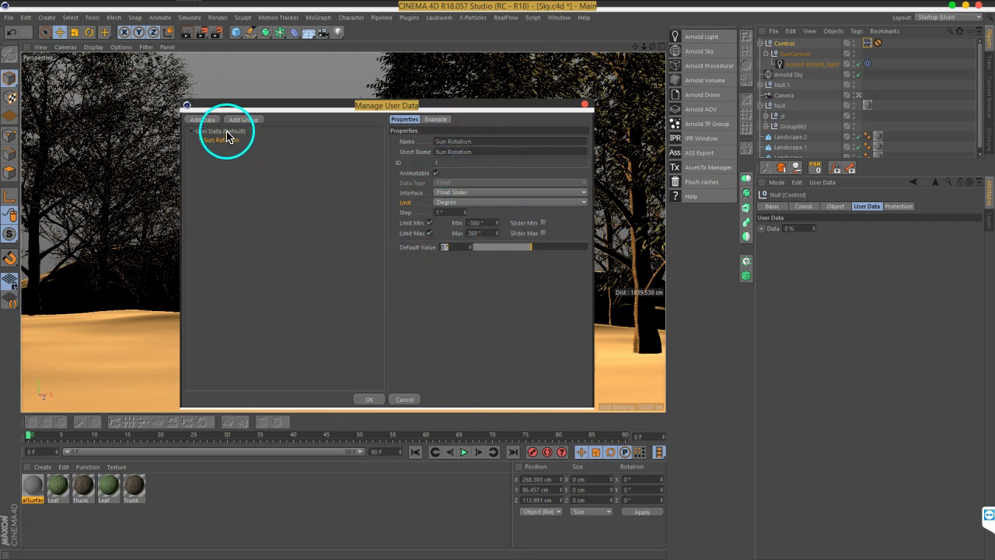
{"action": "left_click", "coordinate": [233, 179]}
{"action": "left_click", "coordinate": [203, 120]}
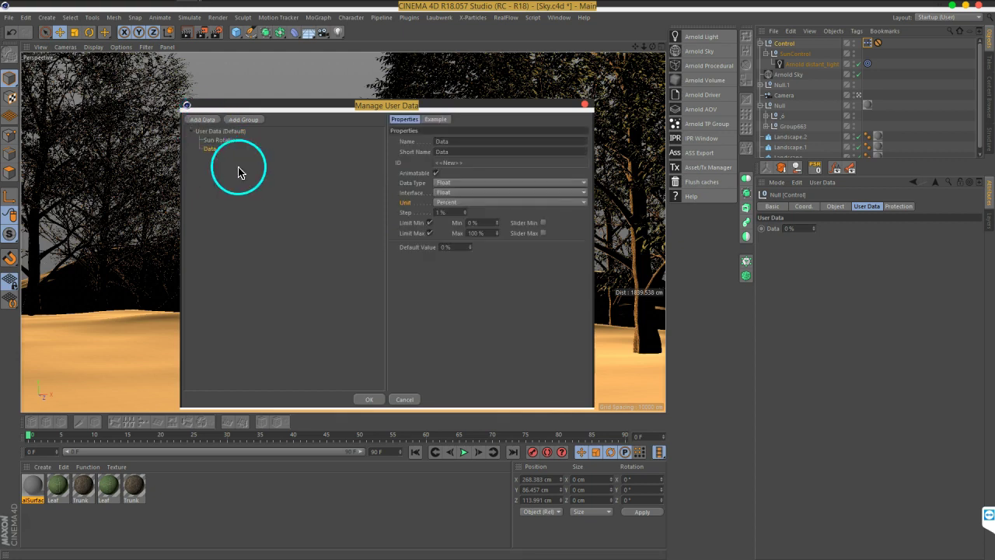
Rename the new entry Sun Target, set its data type to Link, and confirm with OK
{"action": "double_click", "coordinate": [441, 140]}
{"action": "type", "text": "Sun Targe"}
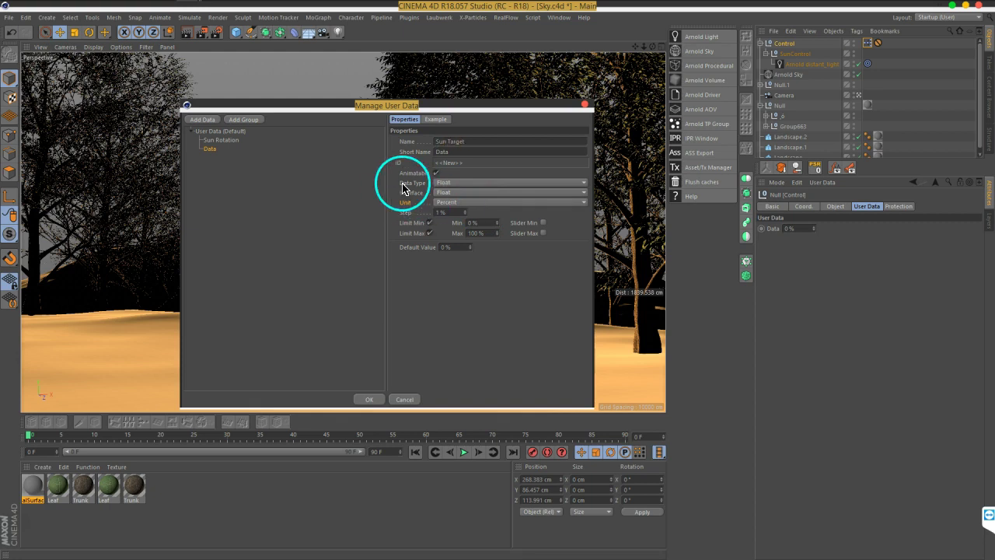
{"action": "key", "text": "Return"}
{"action": "left_click", "coordinate": [459, 184]}
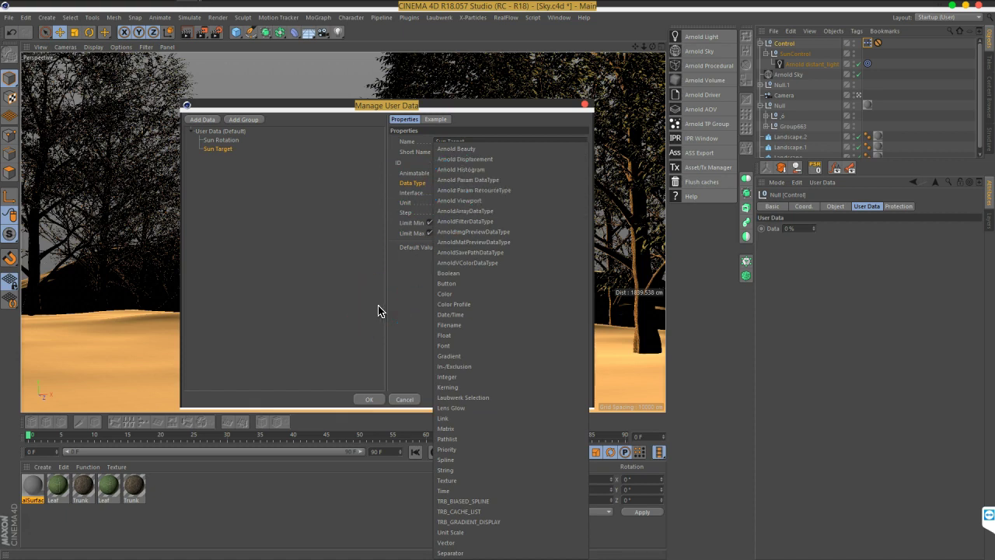
{"action": "left_click", "coordinate": [488, 418]}
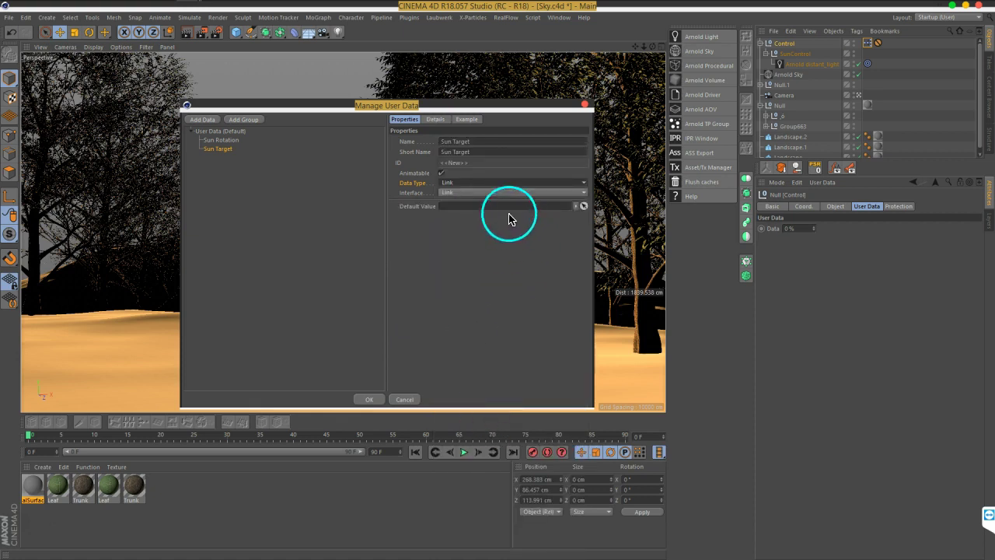
{"action": "left_click", "coordinate": [455, 233]}
{"action": "left_click", "coordinate": [420, 210]}
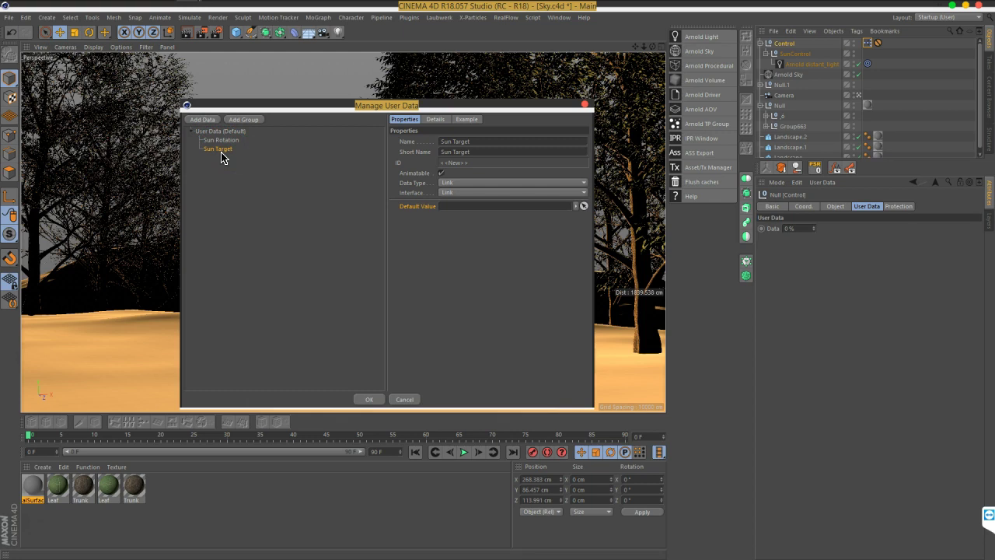
{"action": "left_click", "coordinate": [376, 401]}
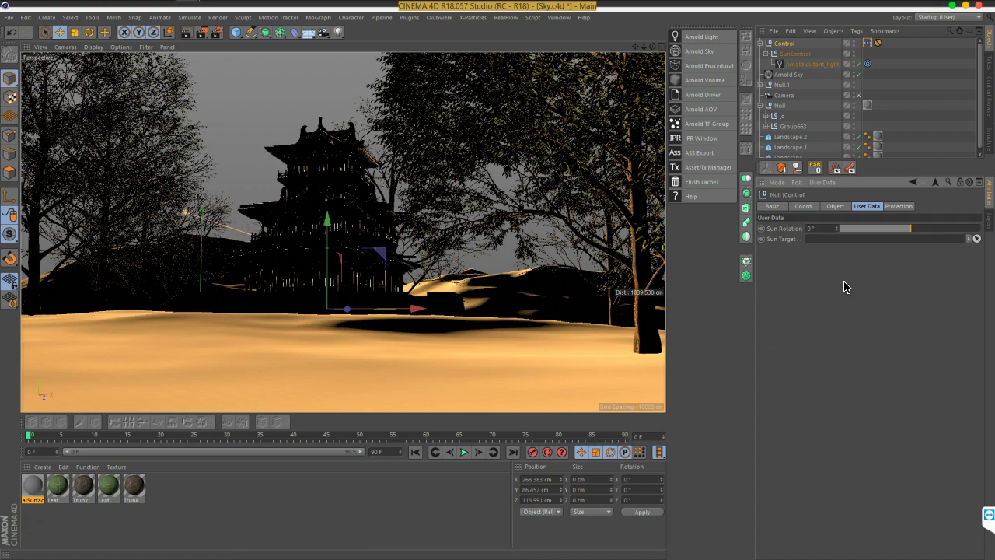
Select the Arnold Sky and change its Azimuth from 242.64 to 240
{"action": "left_click", "coordinate": [810, 64]}
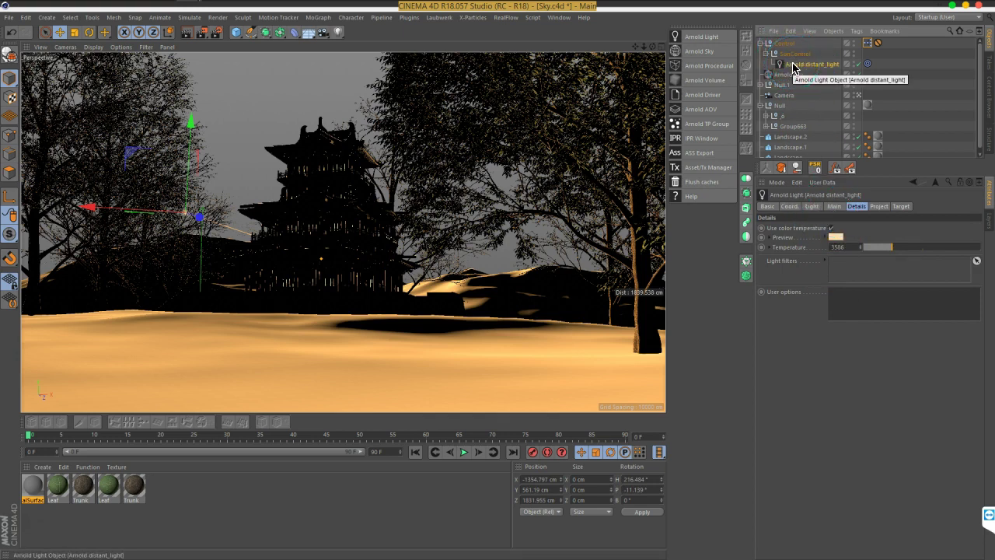
{"action": "left_click", "coordinate": [798, 76]}
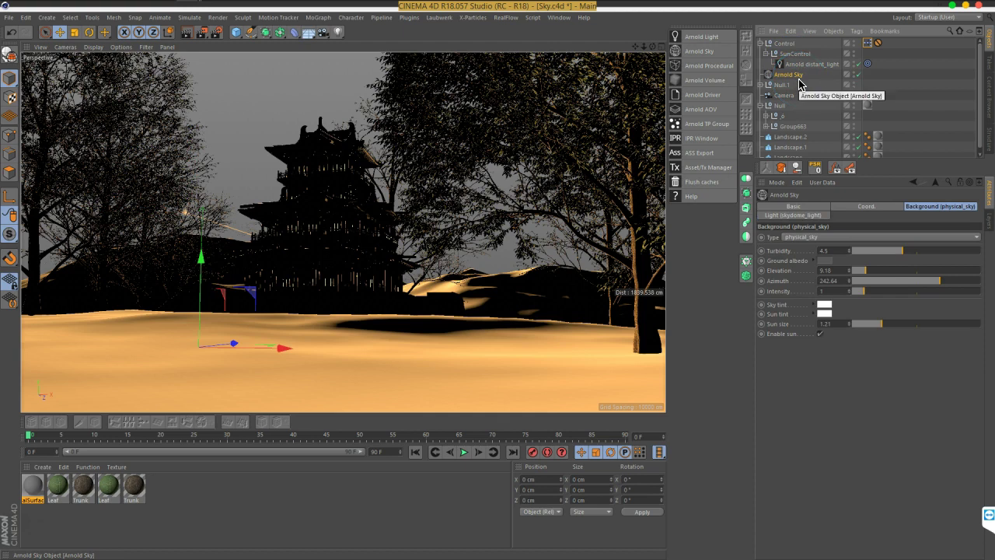
{"action": "left_click", "coordinate": [838, 282]}
{"action": "type", "text": "240"}
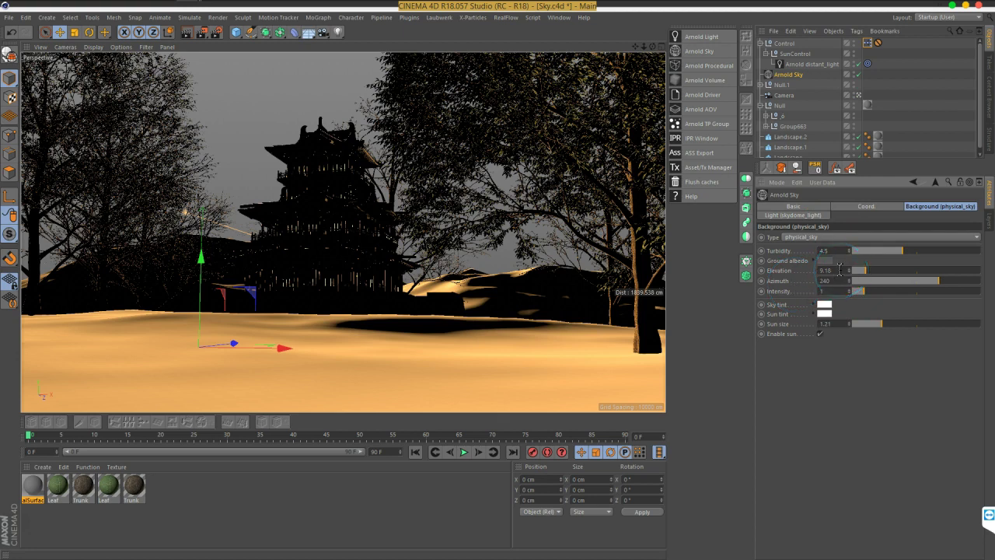
{"action": "left_click", "coordinate": [813, 90]}
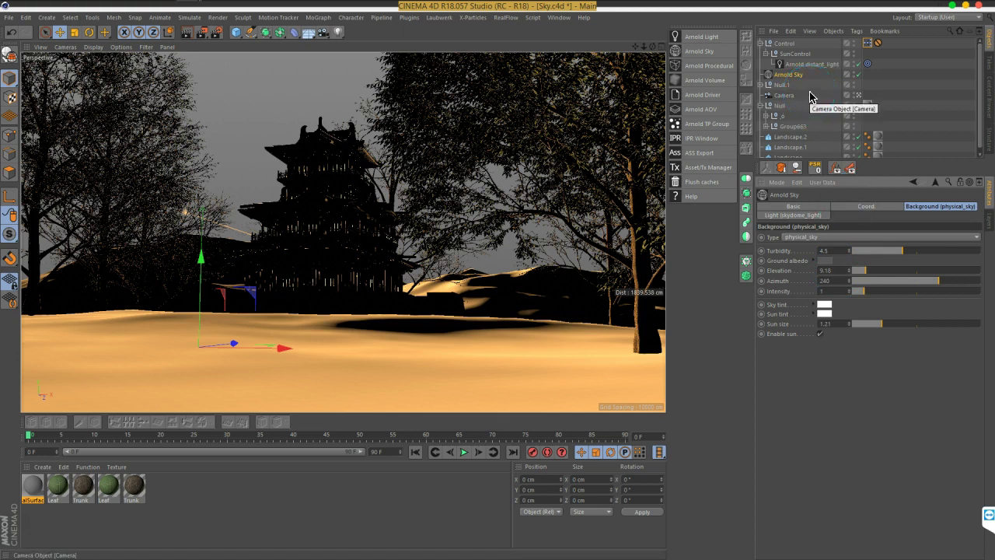
Open the Control null's XPresso graph and shift the SunControl node to the right
{"action": "left_click", "coordinate": [868, 45]}
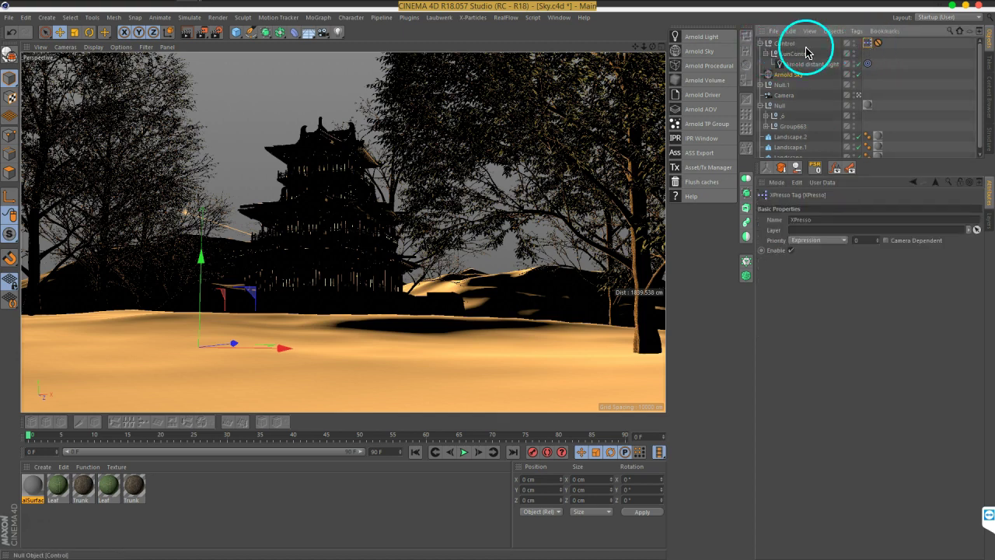
{"action": "double_click", "coordinate": [858, 47]}
{"action": "mouse_move", "coordinate": [738, 165]}
{"action": "left_mouse_down"}
{"action": "mouse_move", "coordinate": [517, 91]}
{"action": "mouse_move", "coordinate": [496, 64]}
{"action": "left_mouse_up"}
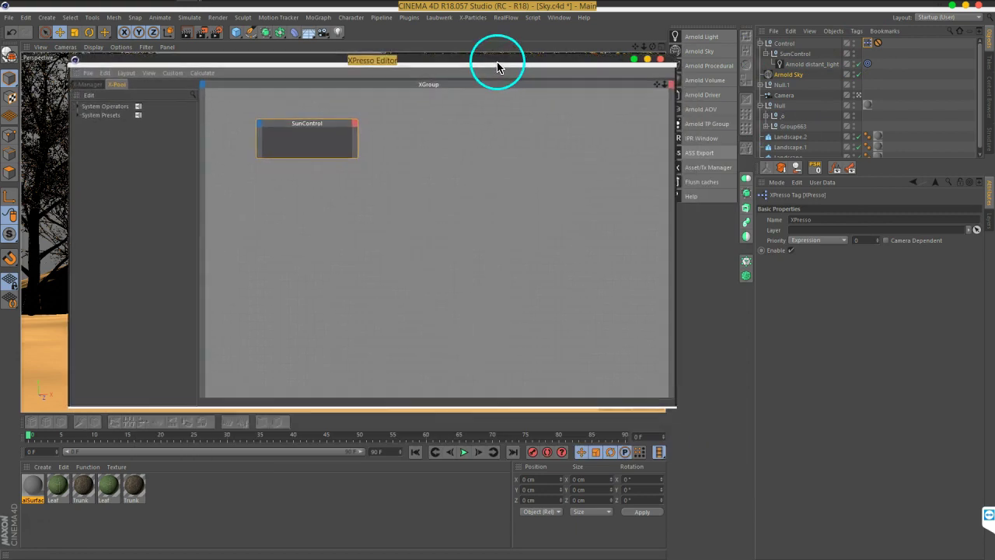
{"action": "left_click", "coordinate": [298, 129]}
{"action": "left_click_drag", "start_coordinate": [297, 129], "coordinate": [470, 144]}
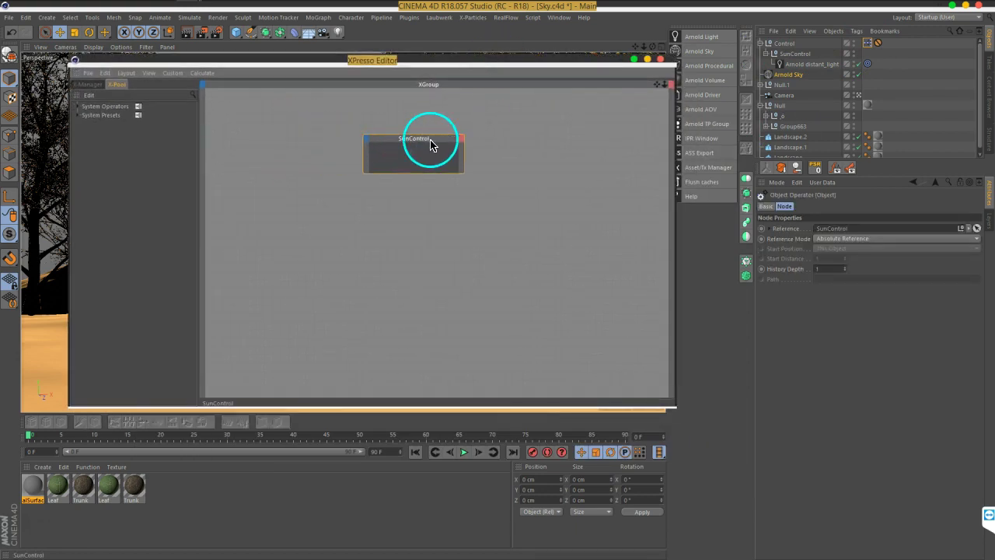
Drag the Control null and Arnold Sky into the graph as nodes beside SunControl
{"action": "left_click", "coordinate": [785, 43]}
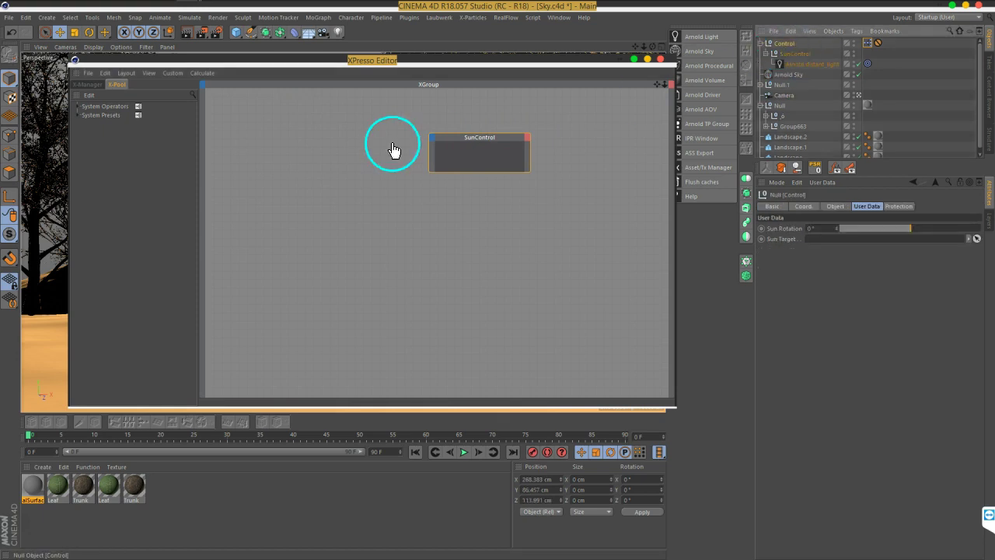
{"action": "mouse_move", "coordinate": [788, 48]}
{"action": "left_mouse_down"}
{"action": "mouse_move", "coordinate": [274, 148]}
{"action": "mouse_move", "coordinate": [356, 173]}
{"action": "left_mouse_up"}
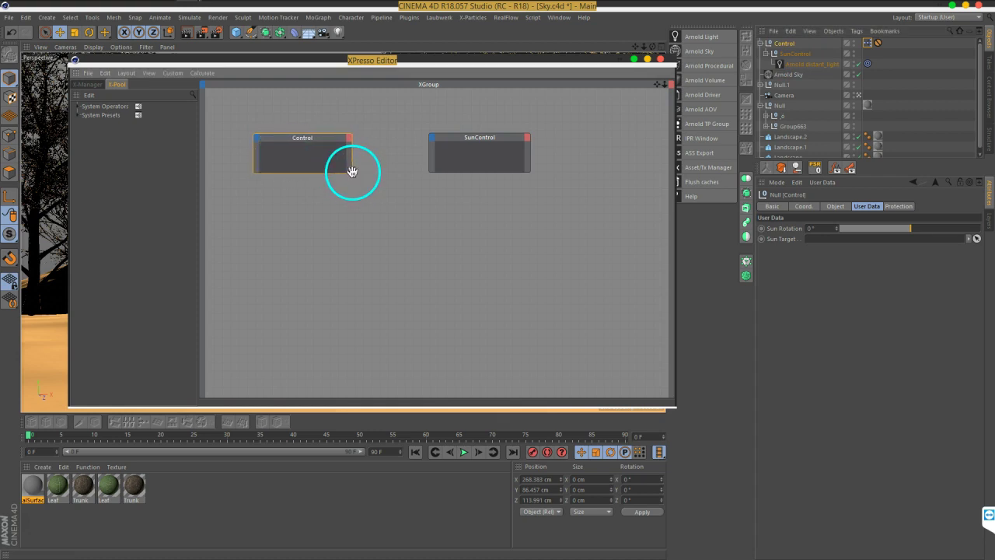
{"action": "left_click", "coordinate": [350, 171]}
{"action": "left_click_drag", "start_coordinate": [306, 138], "coordinate": [284, 131]}
{"action": "left_click_drag", "start_coordinate": [467, 143], "coordinate": [481, 135]}
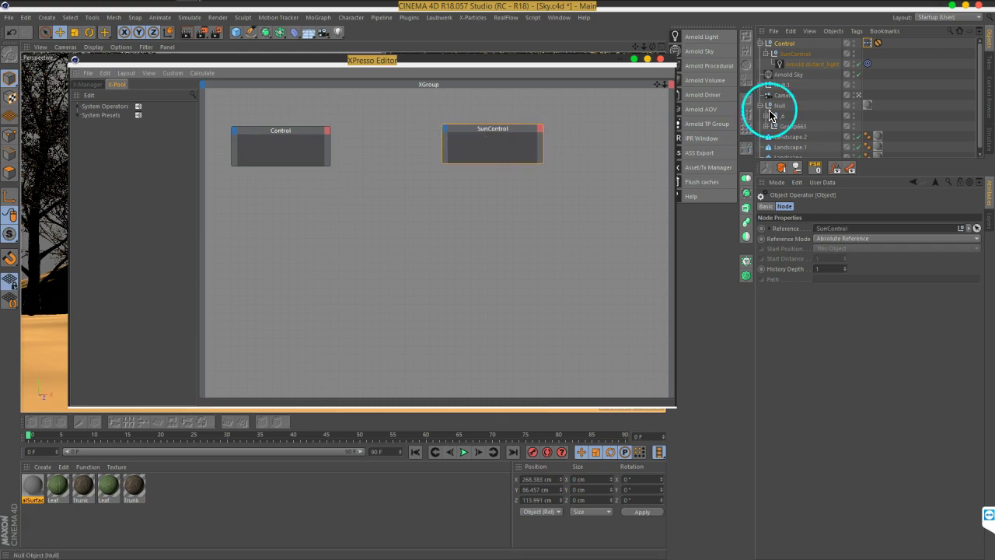
{"action": "left_click", "coordinate": [794, 77]}
{"action": "left_click_drag", "start_coordinate": [794, 77], "coordinate": [507, 190]}
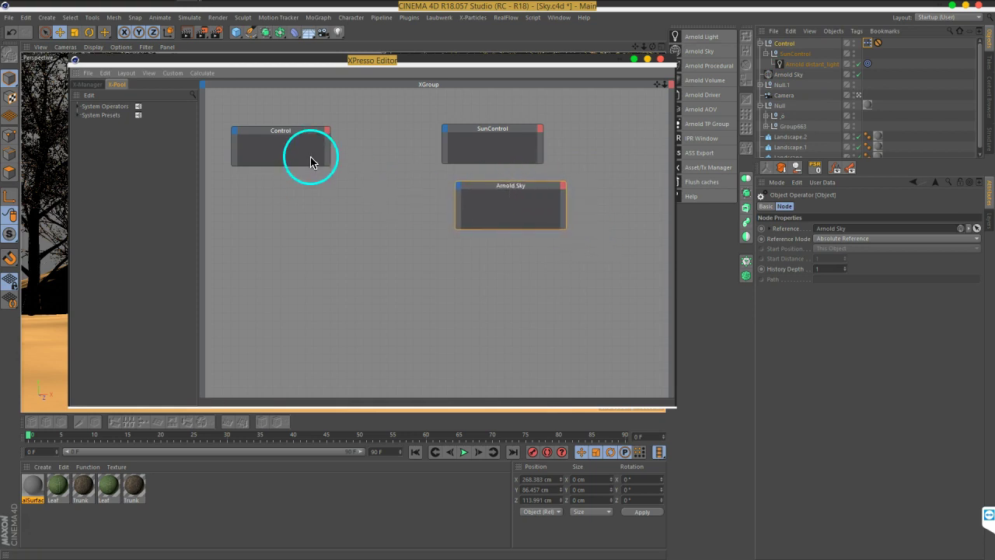
Add Sun Rotation and Sun Target user-data output ports to the Control node
{"action": "left_click", "coordinate": [328, 131]}
{"action": "mouse_move", "coordinate": [346, 283]}
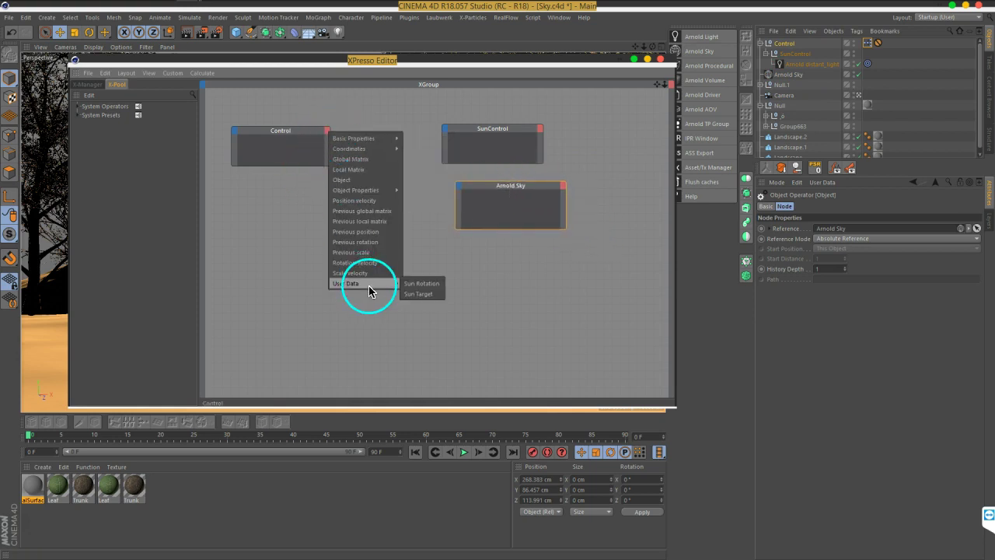
{"action": "left_click", "coordinate": [416, 283]}
{"action": "left_click", "coordinate": [327, 135]}
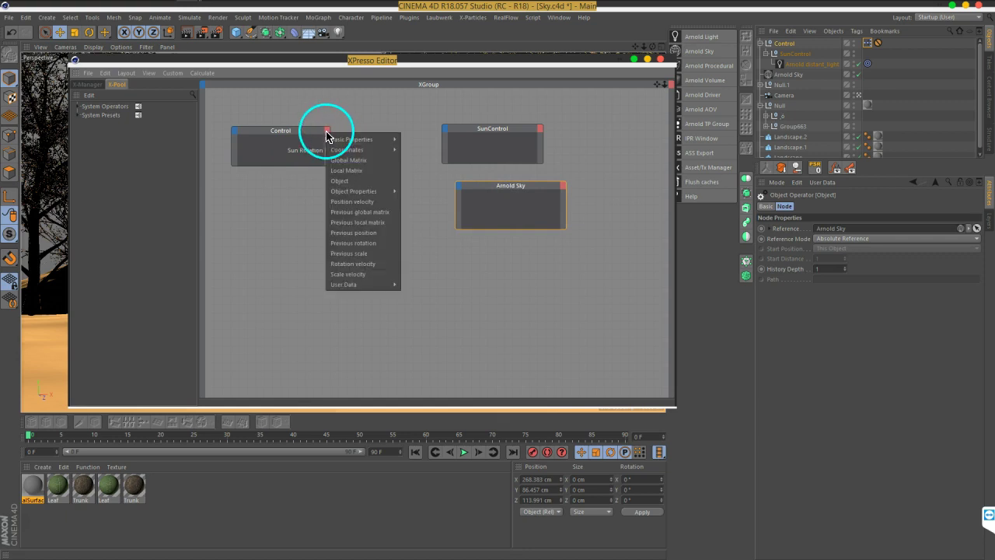
{"action": "left_click", "coordinate": [423, 293]}
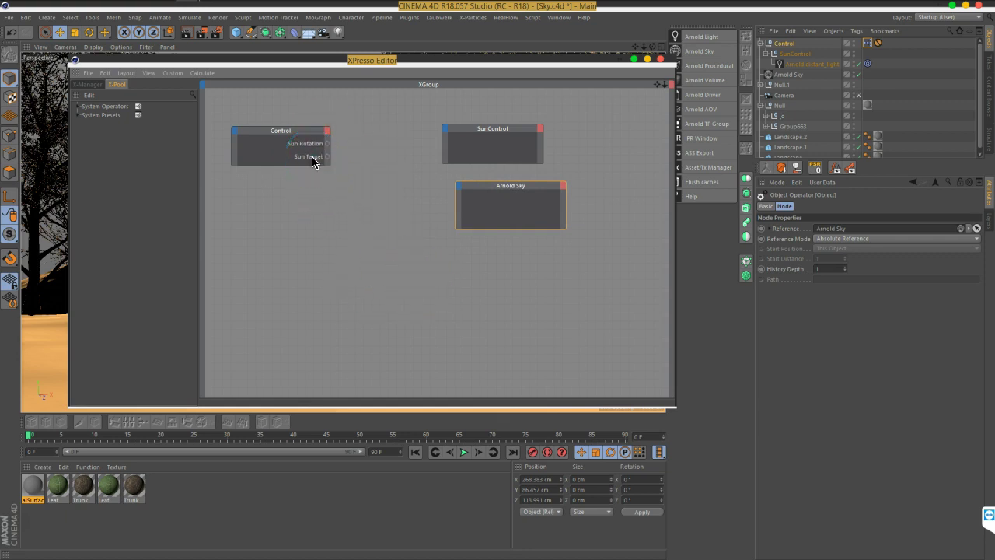
Drag the light's Target tag into the XPresso graph as a Target node
{"action": "left_click", "coordinate": [782, 44]}
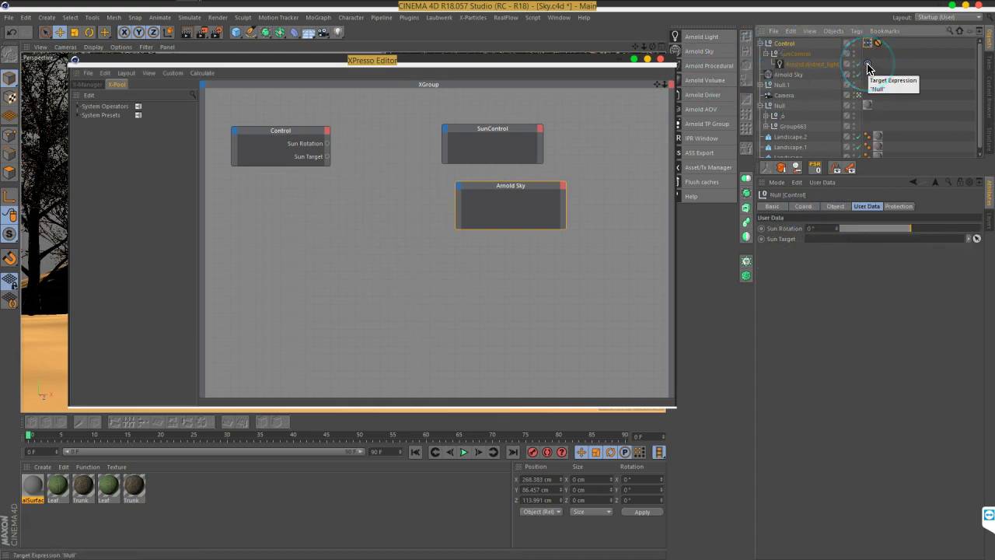
{"action": "mouse_move", "coordinate": [868, 68]}
{"action": "left_mouse_down"}
{"action": "mouse_move", "coordinate": [475, 261]}
{"action": "mouse_move", "coordinate": [571, 286]}
{"action": "mouse_move", "coordinate": [532, 259]}
{"action": "left_mouse_up"}
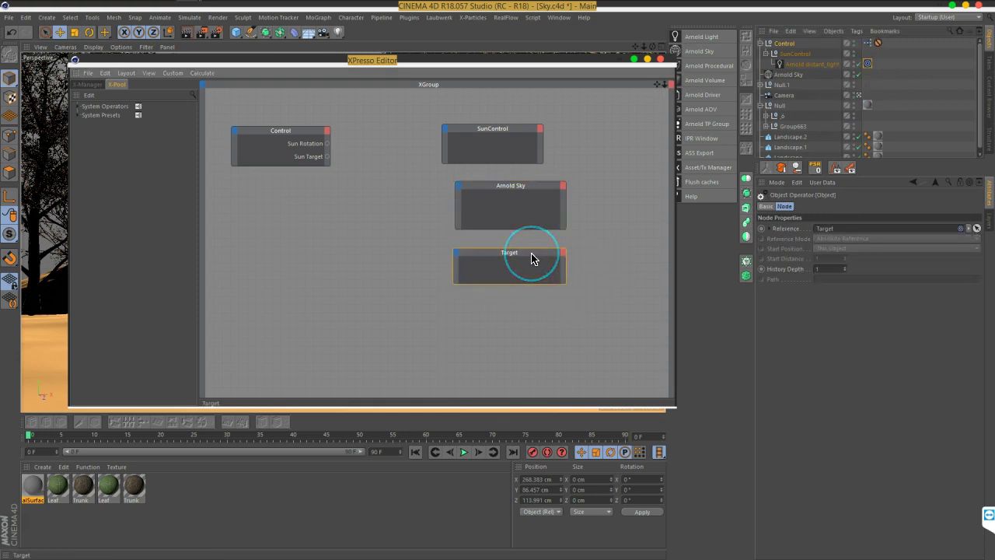
{"action": "left_click_drag", "start_coordinate": [498, 193], "coordinate": [483, 190]}
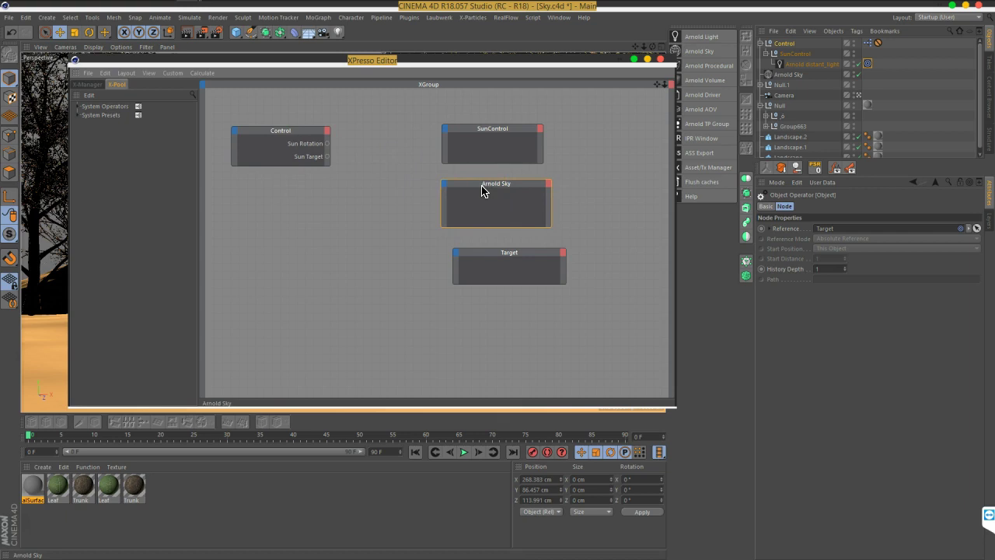
Add a Rotation . Y output port to the SunControl node
{"action": "left_click", "coordinate": [500, 137]}
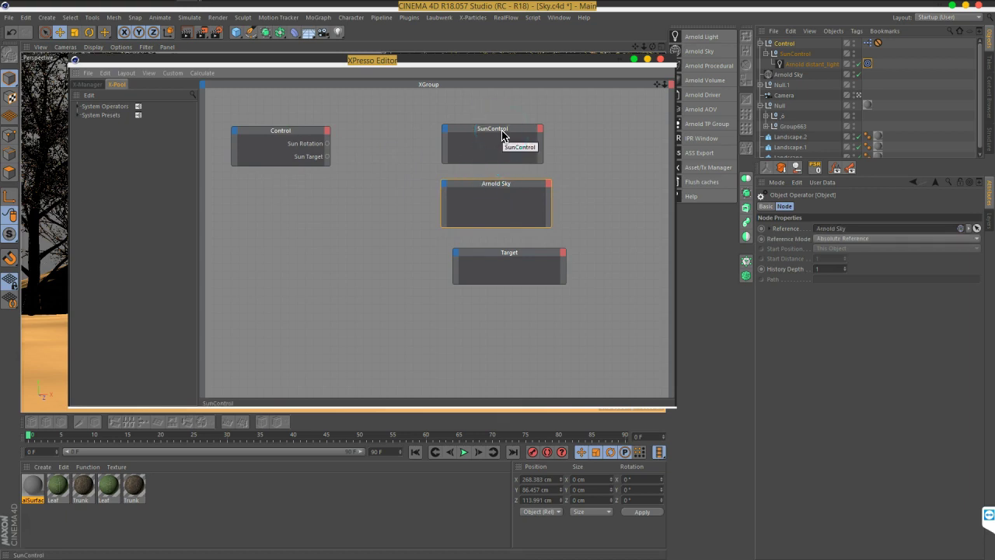
{"action": "left_click", "coordinate": [503, 137]}
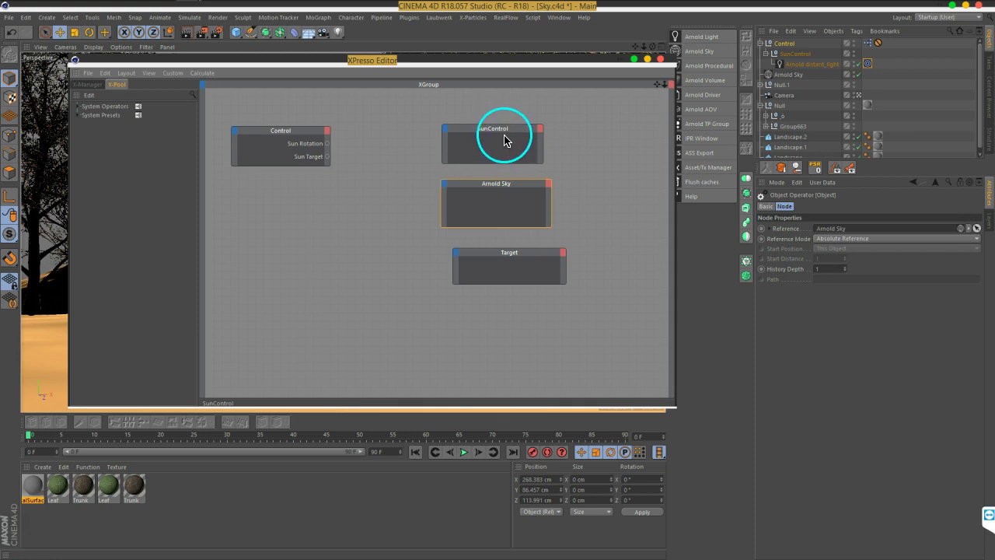
{"action": "left_click", "coordinate": [499, 127]}
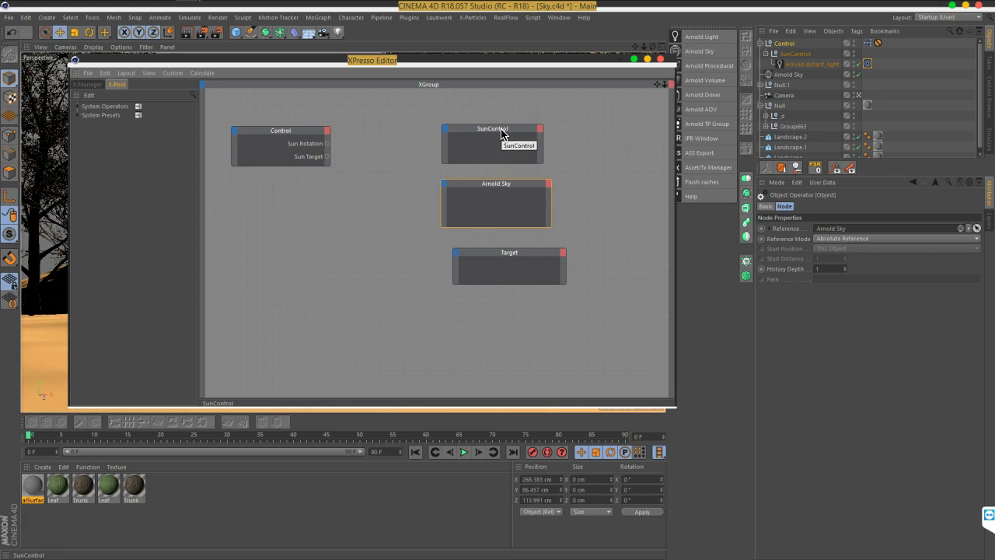
{"action": "left_click", "coordinate": [541, 129]}
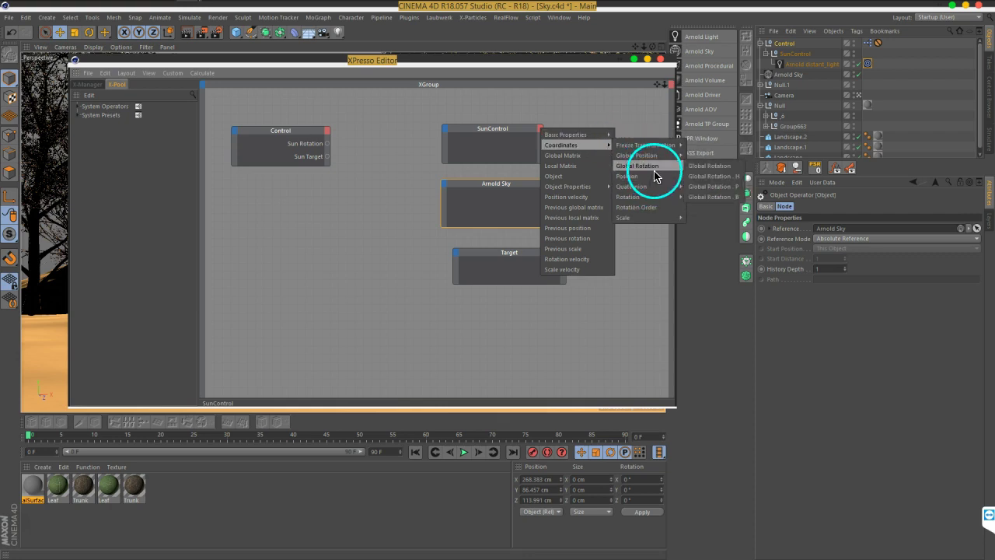
{"action": "mouse_move", "coordinate": [636, 197]}
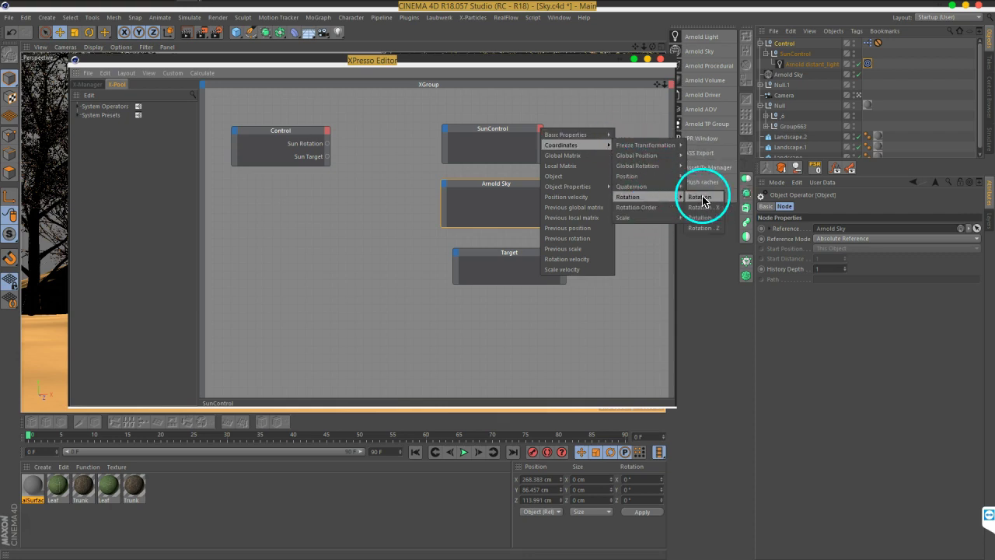
{"action": "left_click", "coordinate": [704, 216]}
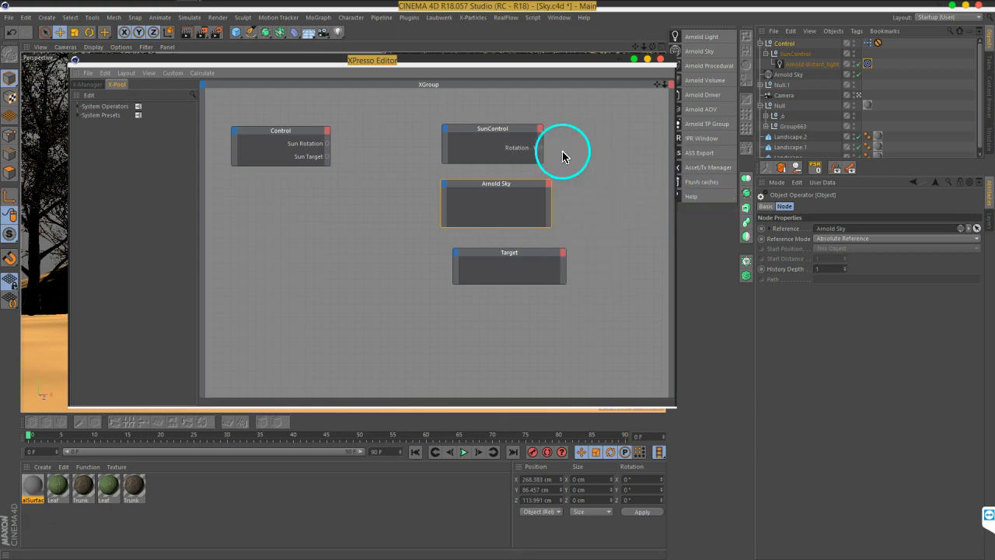
{"action": "left_click_drag", "start_coordinate": [498, 133], "coordinate": [424, 136]}
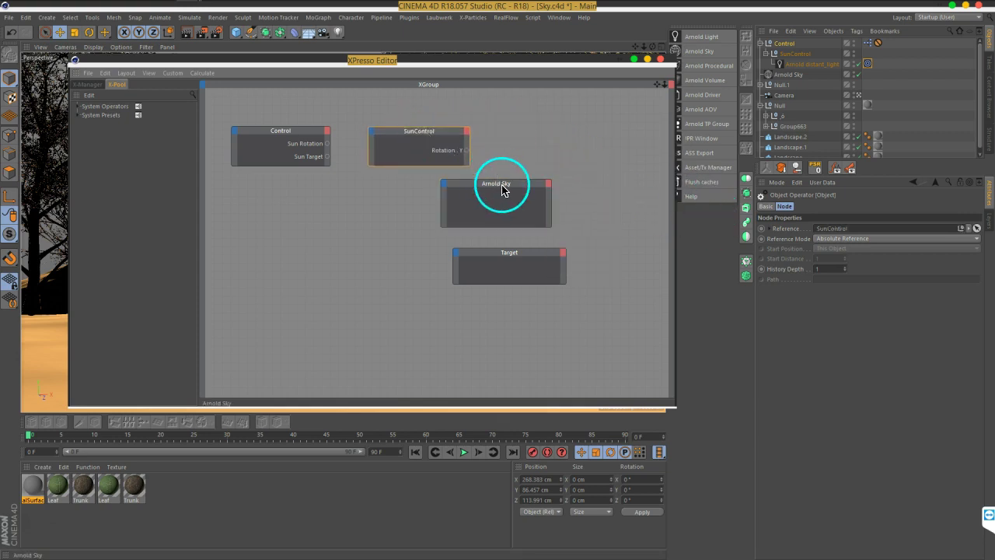
{"action": "left_click_drag", "start_coordinate": [501, 185], "coordinate": [576, 133]}
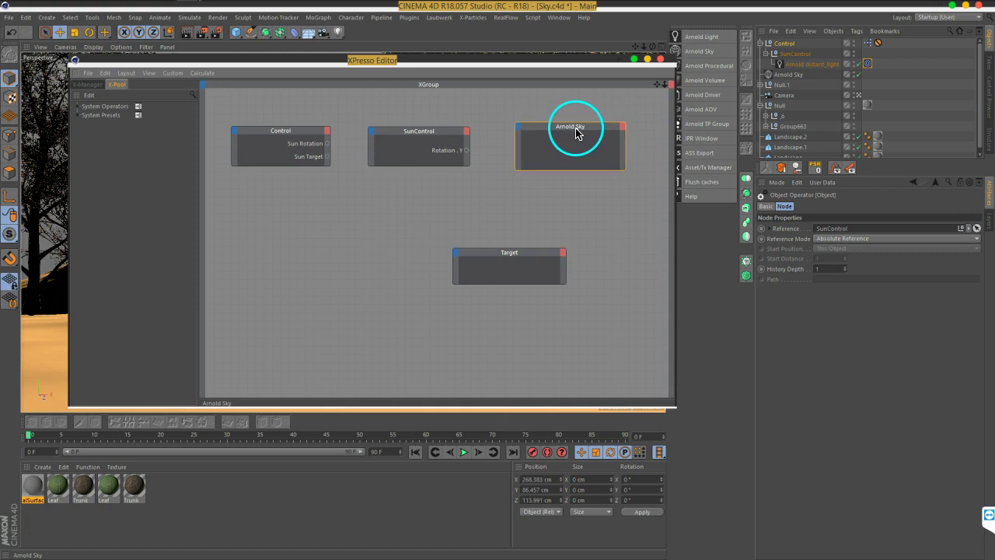
Add a Rotation . Y input to Arnold Sky, wire SunControl into it, and lower the editor
{"action": "left_click", "coordinate": [518, 129]}
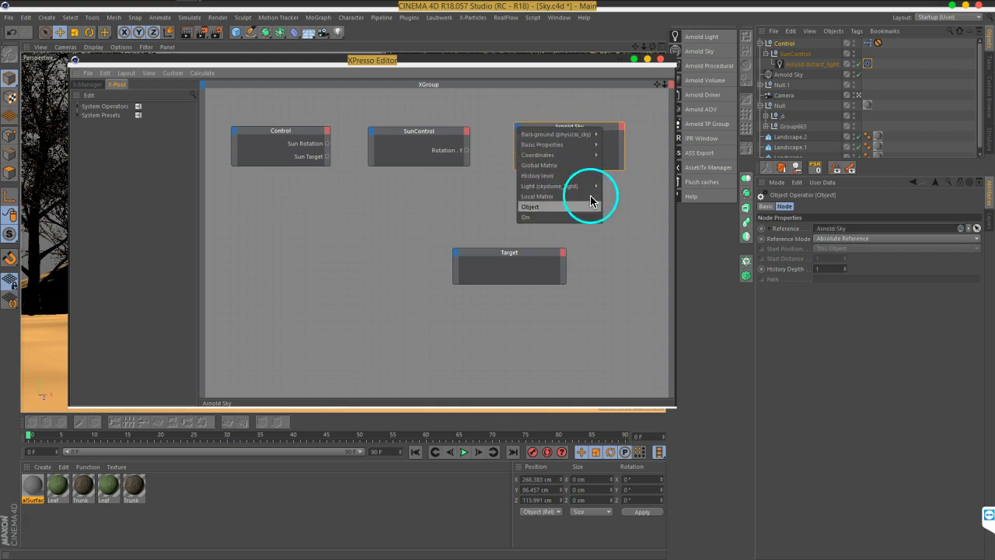
{"action": "mouse_move", "coordinate": [538, 155]}
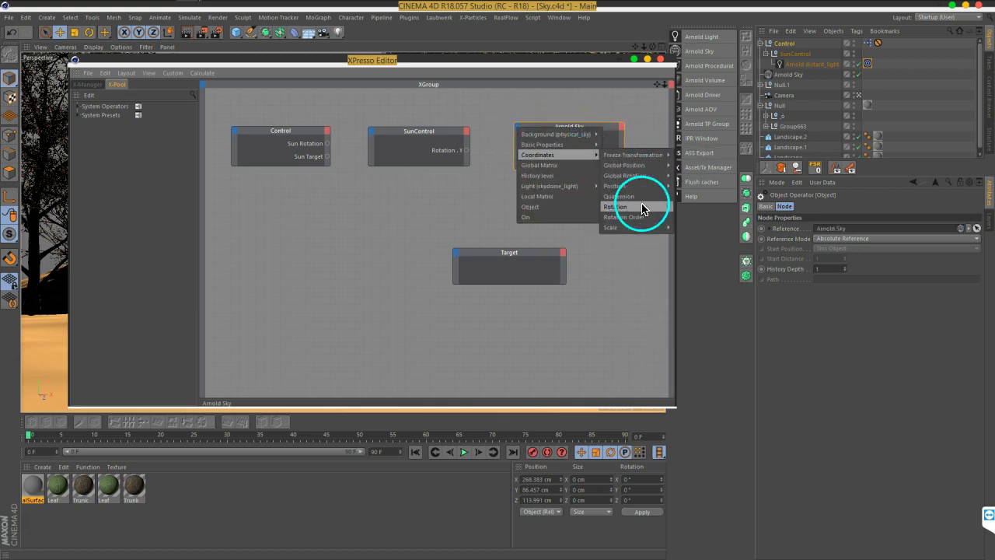
{"action": "mouse_move", "coordinate": [615, 206]}
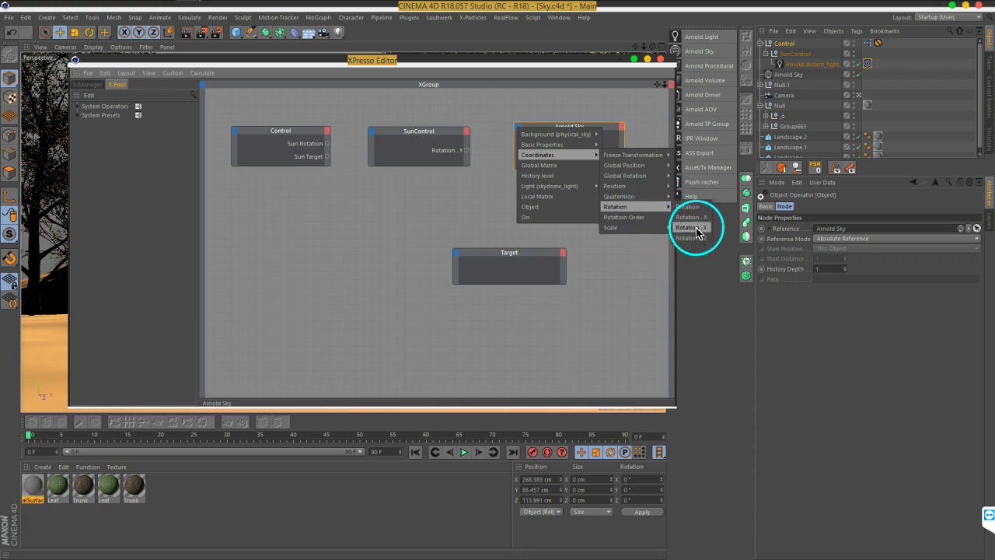
{"action": "left_click", "coordinate": [691, 227]}
{"action": "left_click_drag", "start_coordinate": [466, 150], "coordinate": [525, 161]}
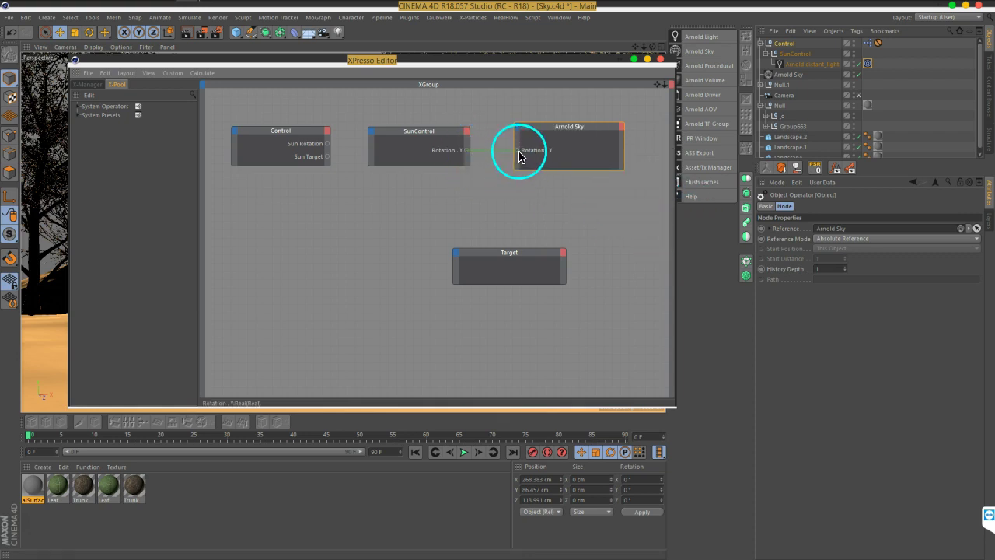
{"action": "left_click", "coordinate": [795, 54]}
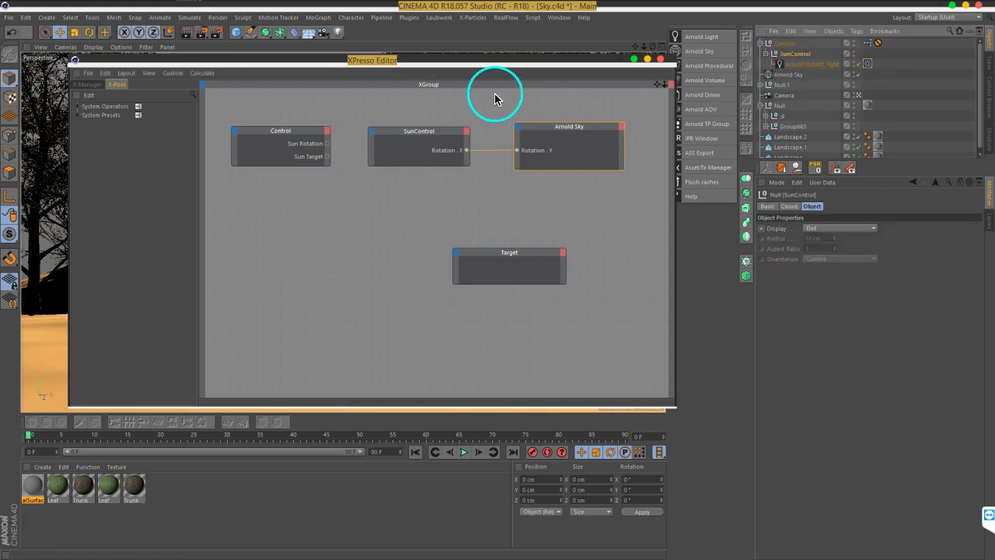
{"action": "left_click_drag", "start_coordinate": [471, 66], "coordinate": [476, 408]}
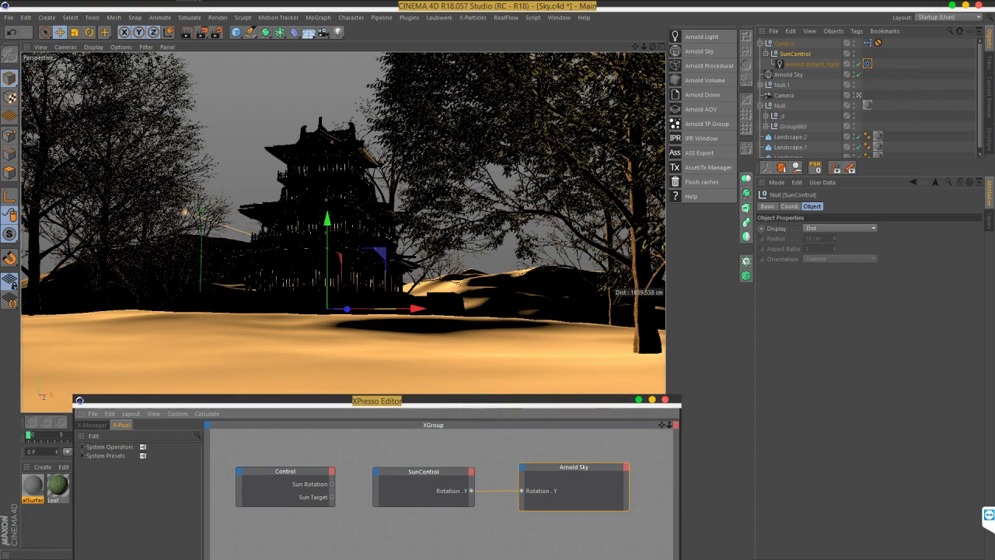
Open the Arnold IPR window, save the scene with Ctrl+S, and restart the render
{"action": "left_click", "coordinate": [701, 138]}
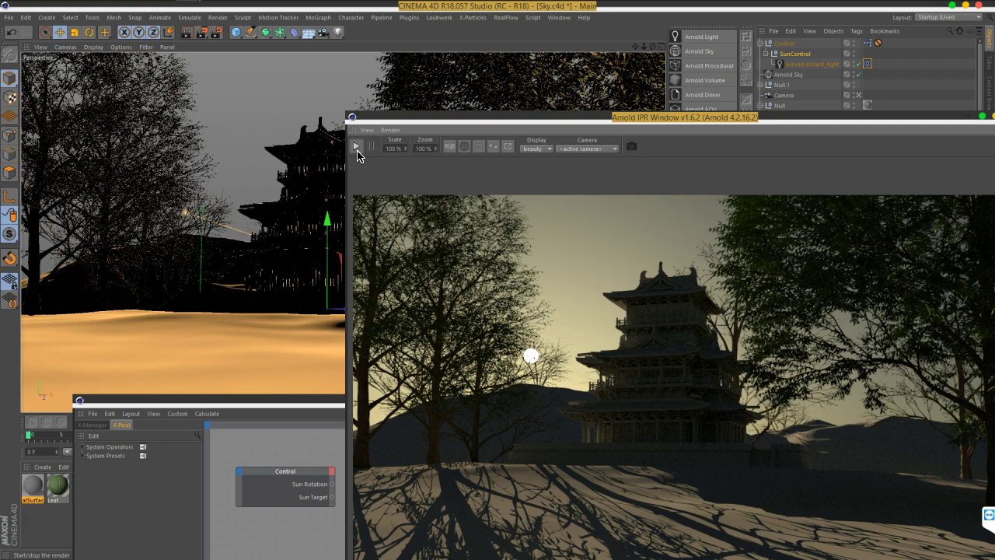
{"action": "left_click", "coordinate": [356, 147]}
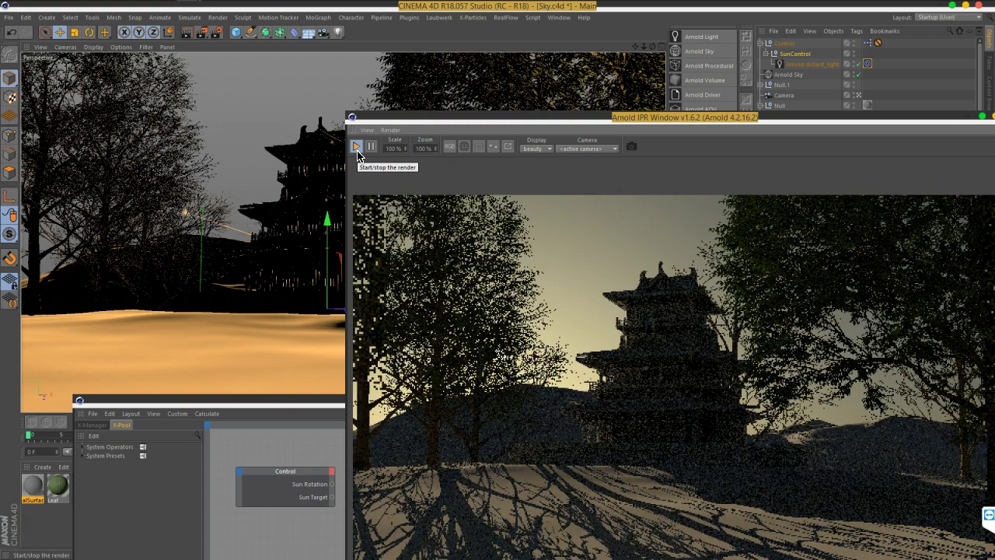
{"action": "key", "text": "ctrl+s"}
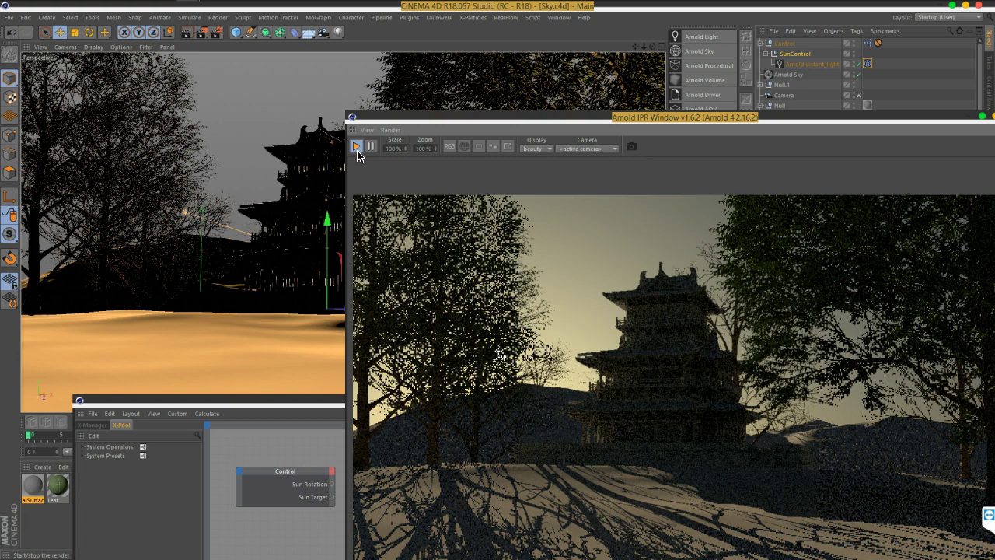
{"action": "left_click", "coordinate": [801, 122]}
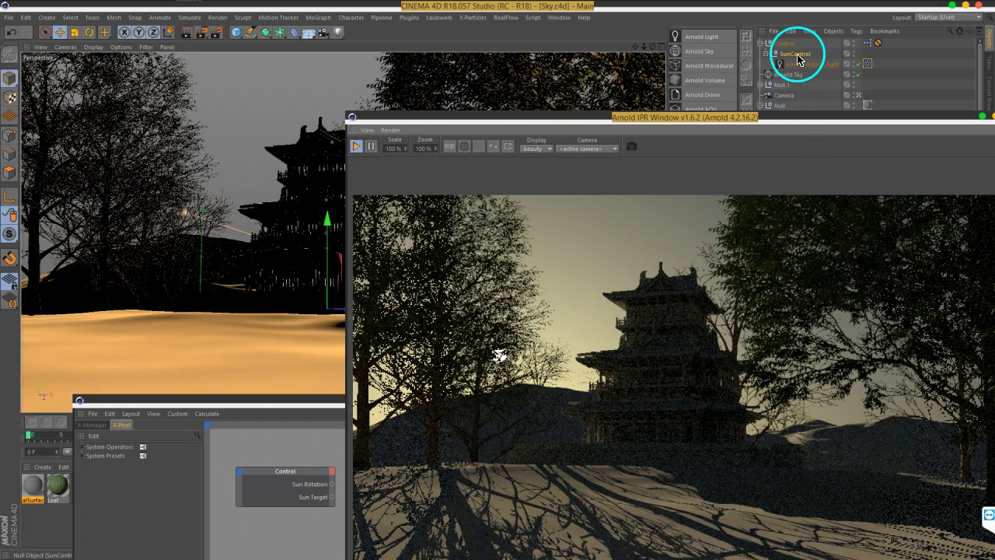
Parent the Arnold distant light under SunControl in the Object Manager
{"action": "left_click_drag", "start_coordinate": [803, 88], "coordinate": [797, 55]}
{"action": "mouse_move", "coordinate": [805, 122]}
{"action": "left_mouse_down"}
{"action": "mouse_move", "coordinate": [473, 329]}
{"action": "mouse_move", "coordinate": [484, 360]}
{"action": "left_mouse_up"}
{"action": "left_click_drag", "start_coordinate": [390, 369], "coordinate": [412, 294]}
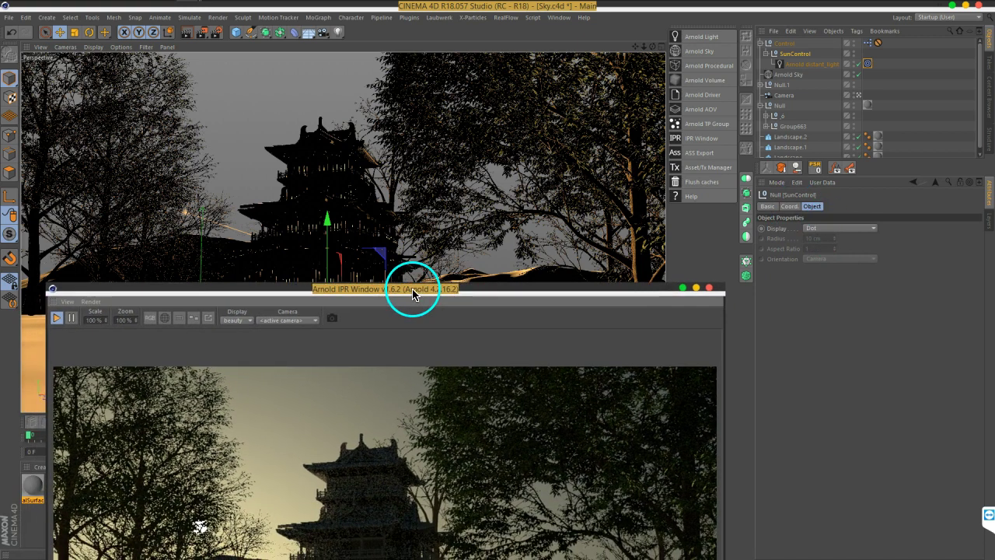
Step SunControl's R.Y rotation down to -3° in the Coord tab
{"action": "left_click", "coordinate": [791, 207]}
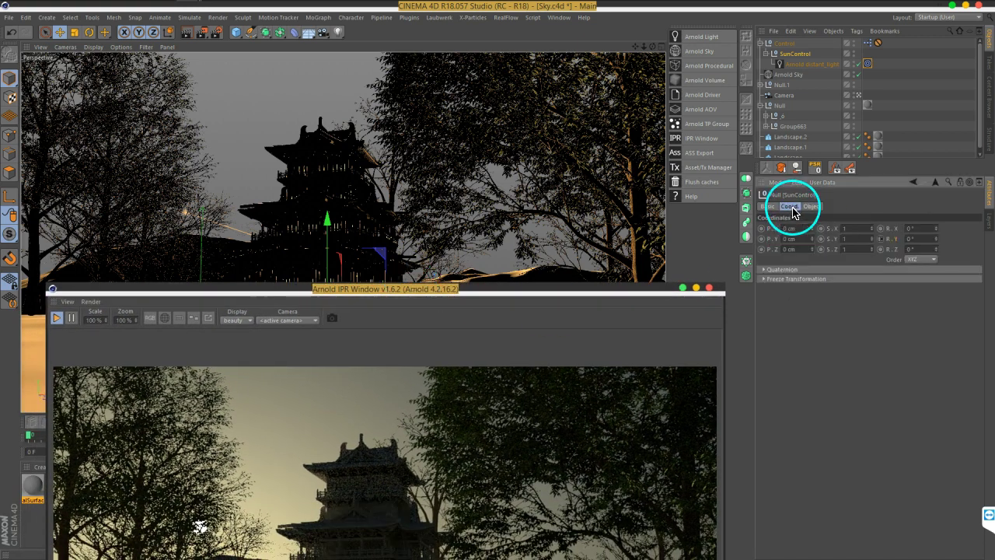
{"action": "left_click", "coordinate": [936, 240]}
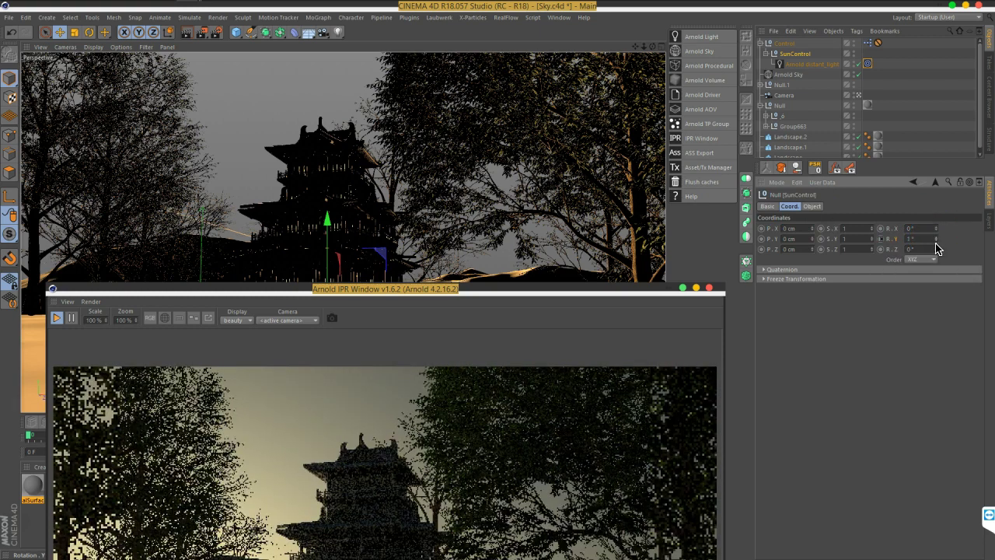
{"action": "left_click", "coordinate": [936, 242]}
{"action": "left_click", "coordinate": [936, 243]}
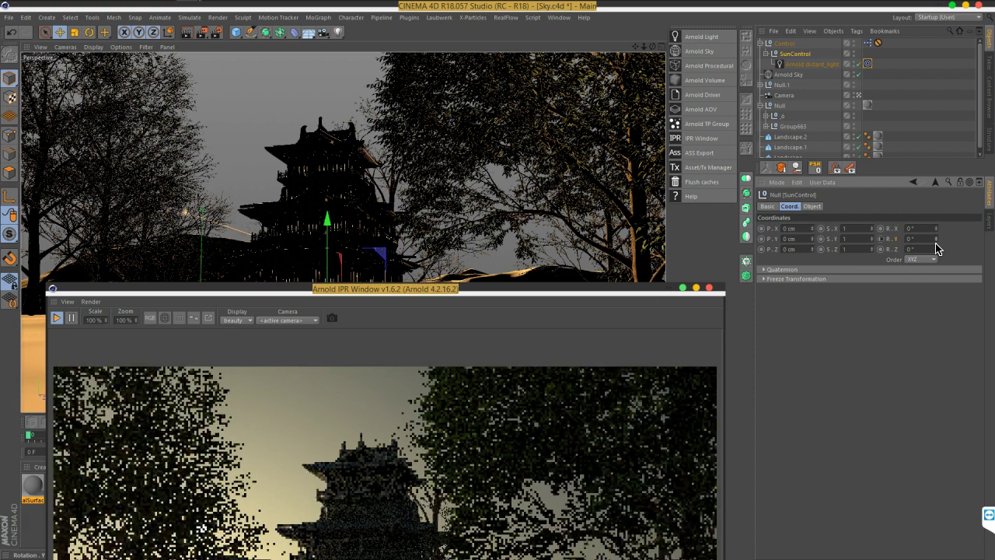
{"action": "left_click", "coordinate": [936, 242]}
{"action": "left_click", "coordinate": [936, 243]}
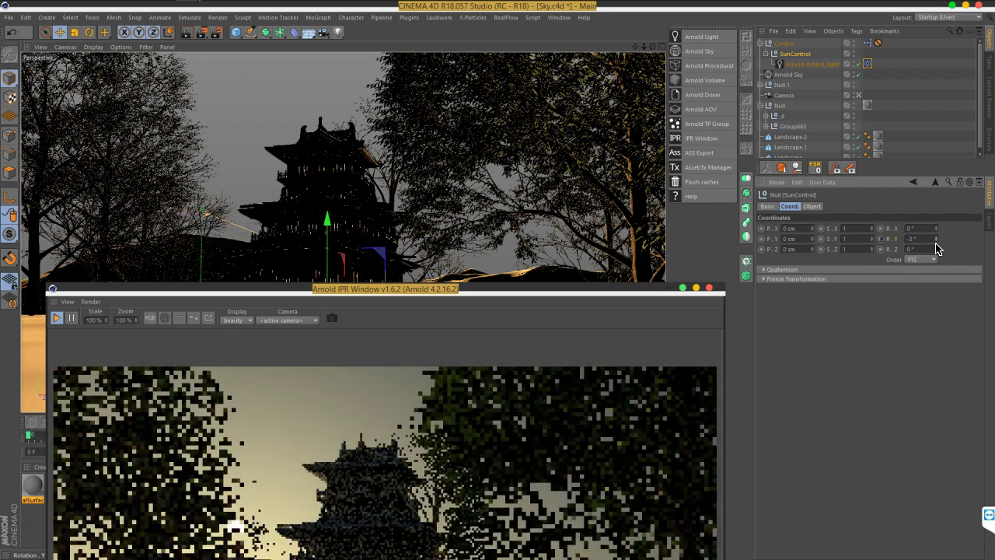
{"action": "left_click", "coordinate": [936, 244]}
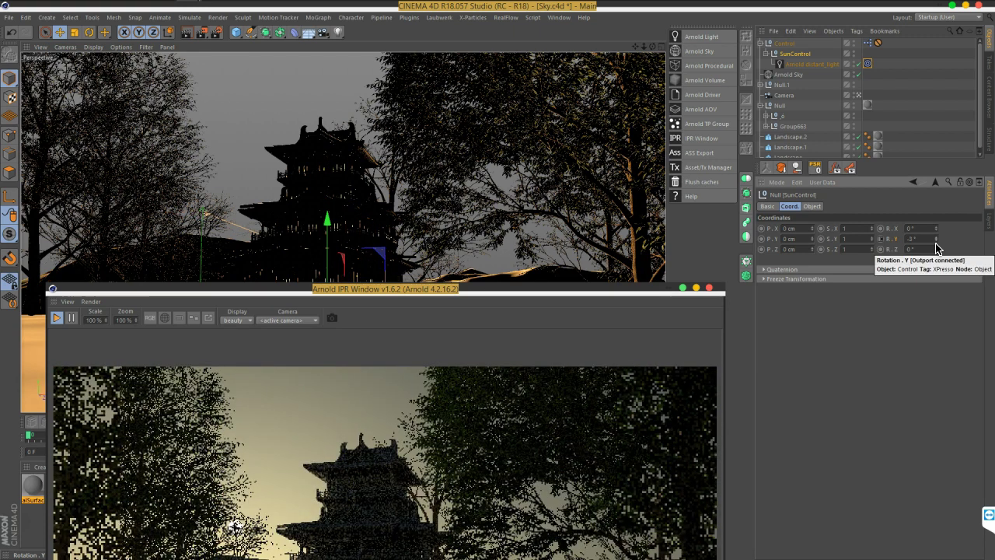
{"action": "left_click", "coordinate": [596, 304]}
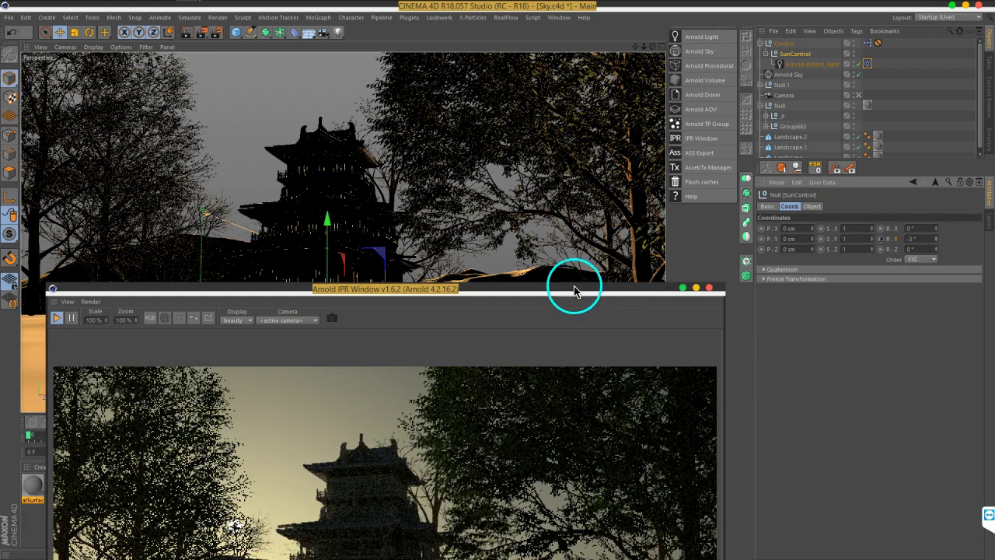
Close the IPR window and wire Control's Sun Rotation into a new SunControl Rotation . Y input
{"action": "left_click_drag", "start_coordinate": [565, 288], "coordinate": [682, 65]}
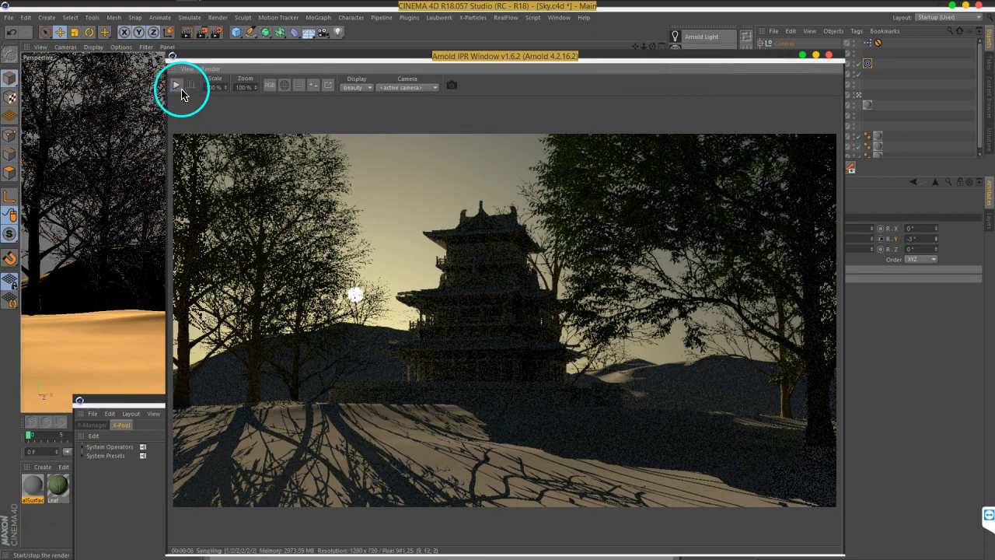
{"action": "left_click", "coordinate": [264, 60]}
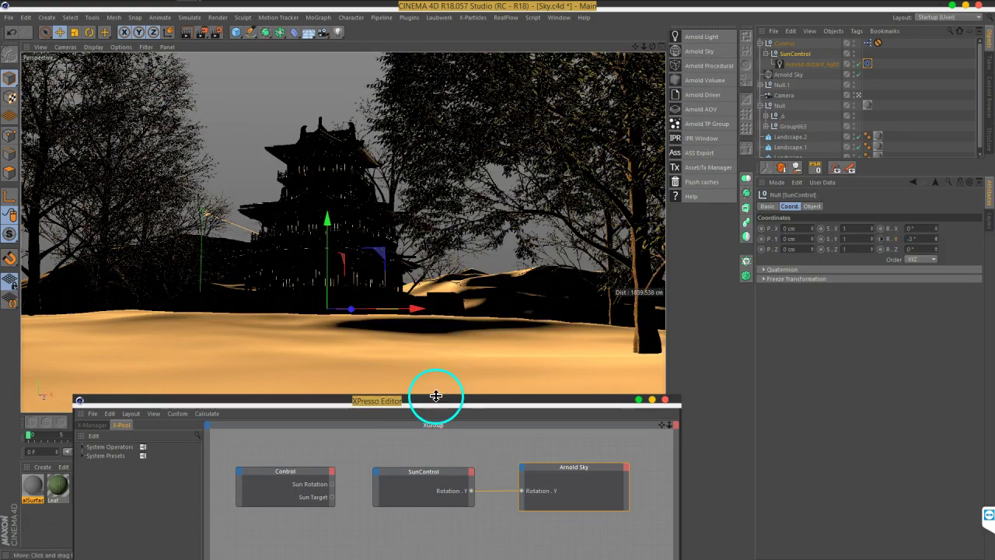
{"action": "mouse_move", "coordinate": [436, 404]}
{"action": "left_mouse_down"}
{"action": "mouse_move", "coordinate": [422, 191]}
{"action": "mouse_move", "coordinate": [453, 106]}
{"action": "left_mouse_up"}
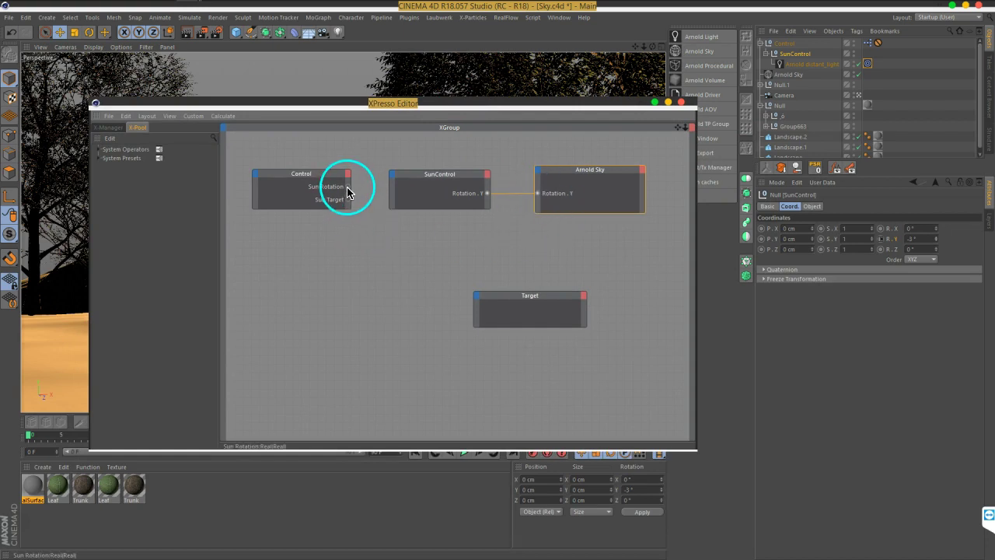
{"action": "left_click", "coordinate": [391, 175]}
{"action": "mouse_move", "coordinate": [412, 191]}
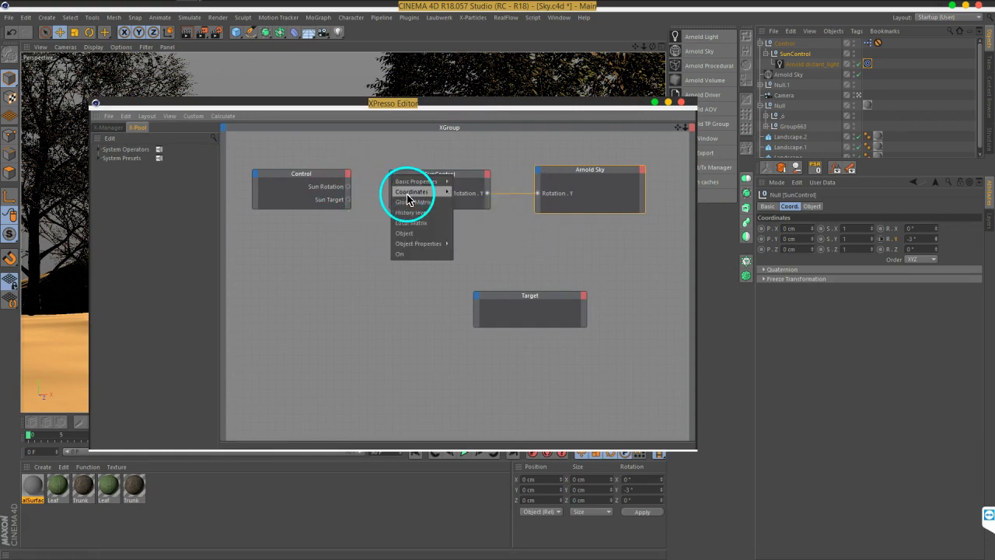
{"action": "mouse_move", "coordinate": [466, 243]}
{"action": "left_click", "coordinate": [544, 265]}
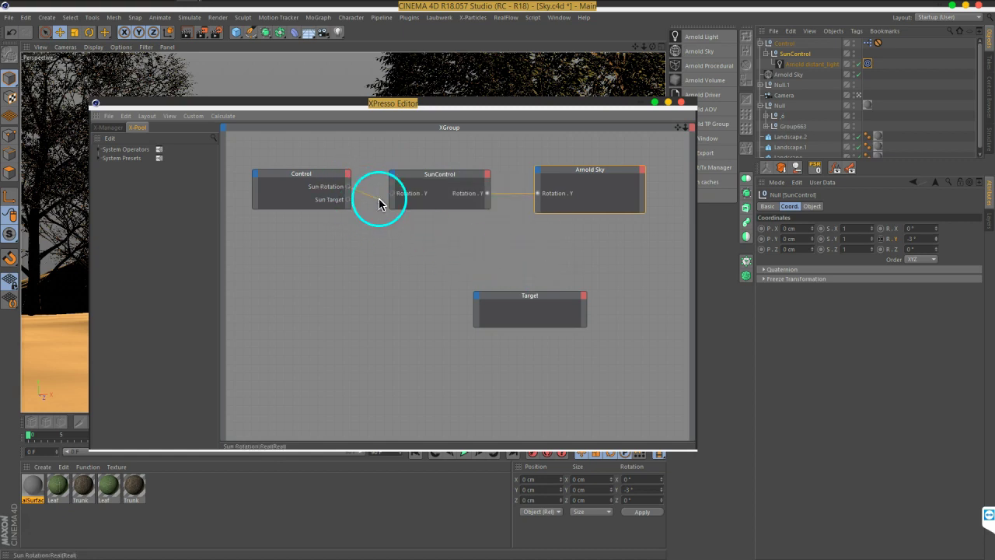
{"action": "left_click_drag", "start_coordinate": [392, 198], "coordinate": [391, 194]}
{"action": "left_click", "coordinate": [379, 243]}
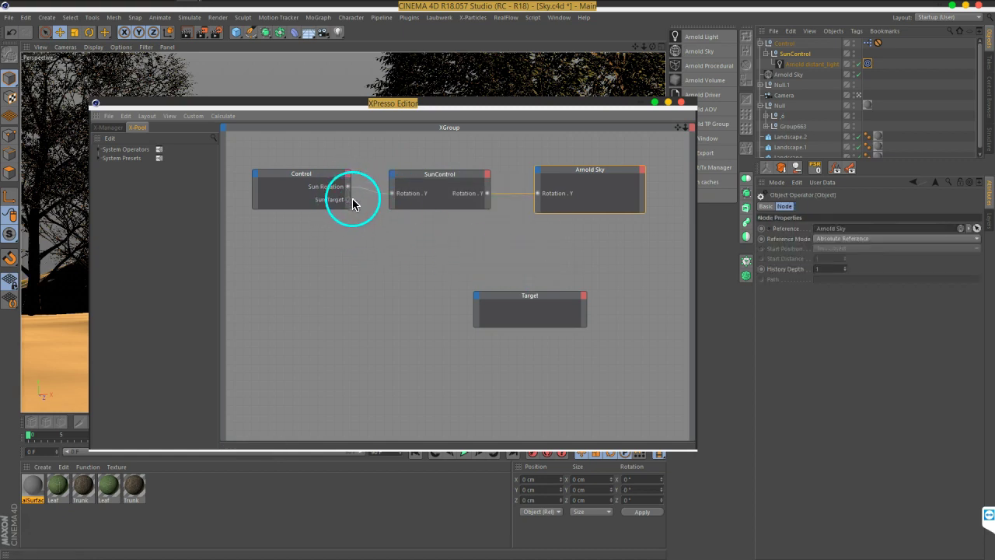
Feed Sun Target into the Target node's new Target Object input, then close the XPresso editor
{"action": "left_click", "coordinate": [567, 325]}
{"action": "left_click_drag", "start_coordinate": [544, 305], "coordinate": [465, 247]}
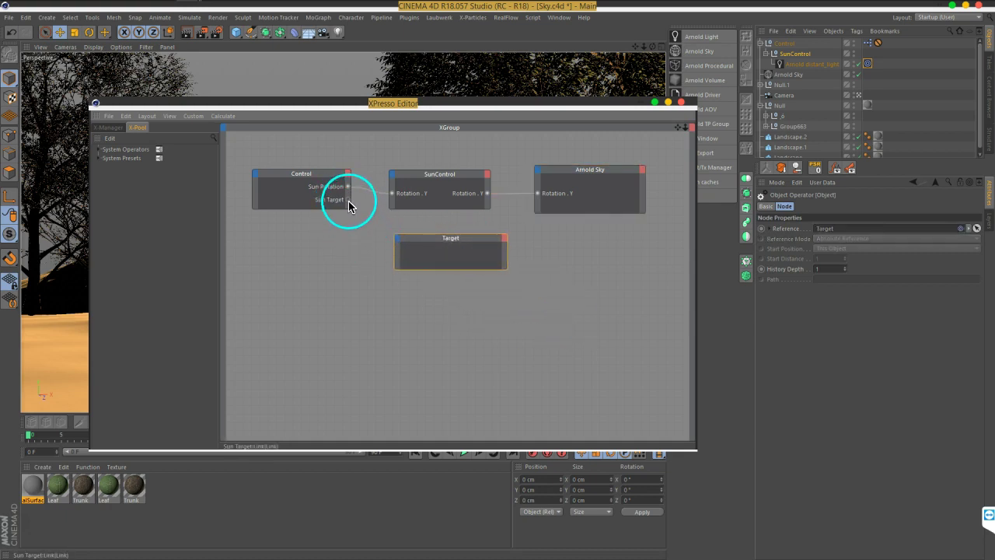
{"action": "left_click", "coordinate": [398, 244]}
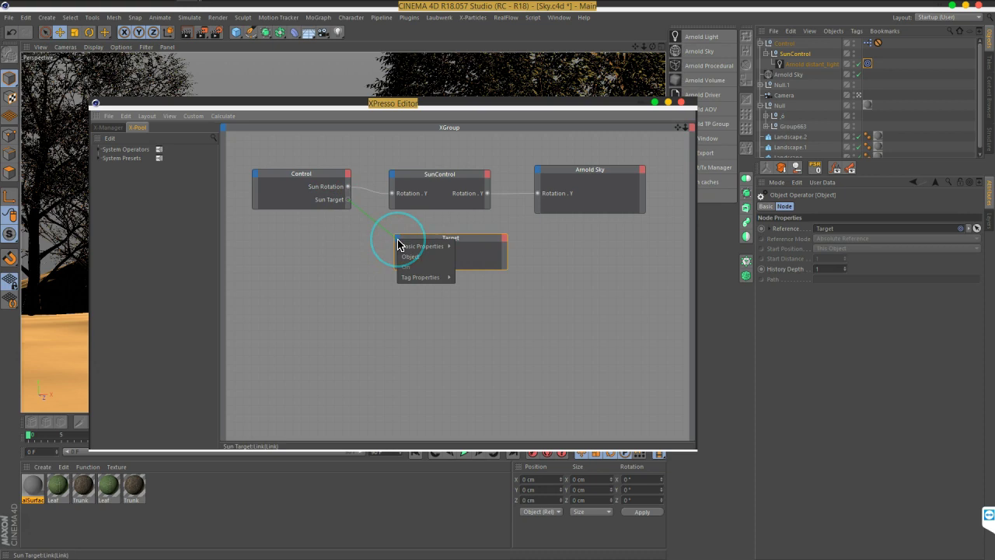
{"action": "left_click", "coordinate": [423, 246]}
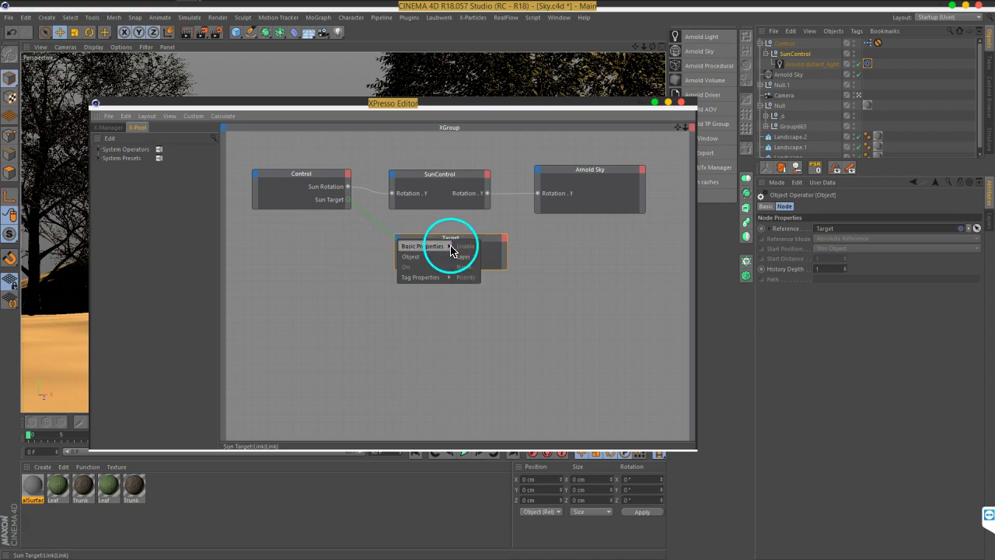
{"action": "left_click", "coordinate": [444, 280]}
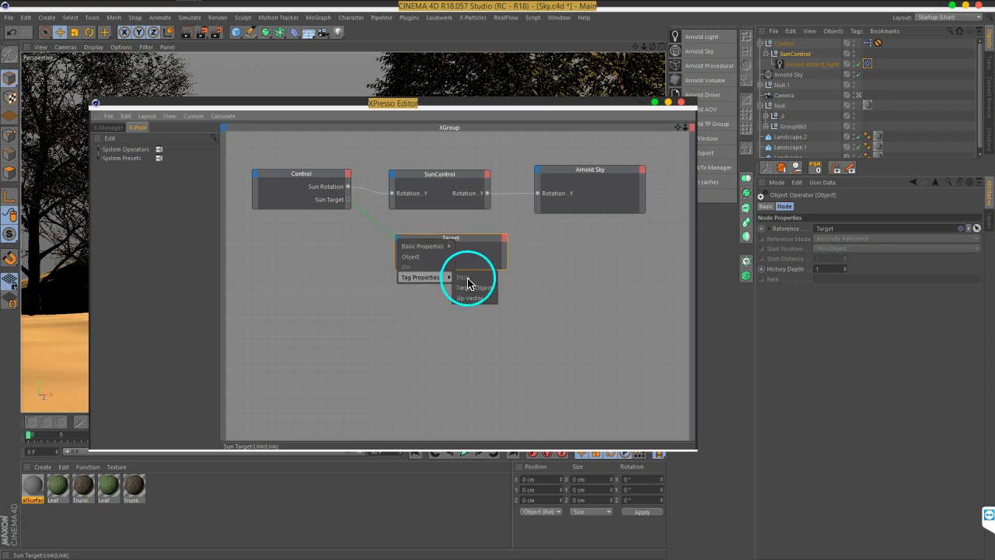
{"action": "left_click", "coordinate": [479, 288]}
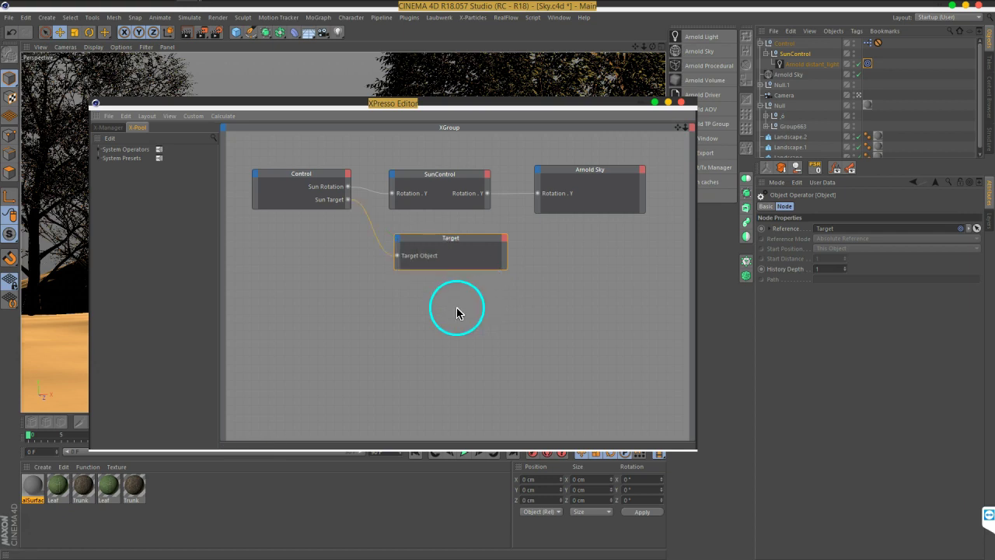
{"action": "left_click", "coordinate": [682, 102]}
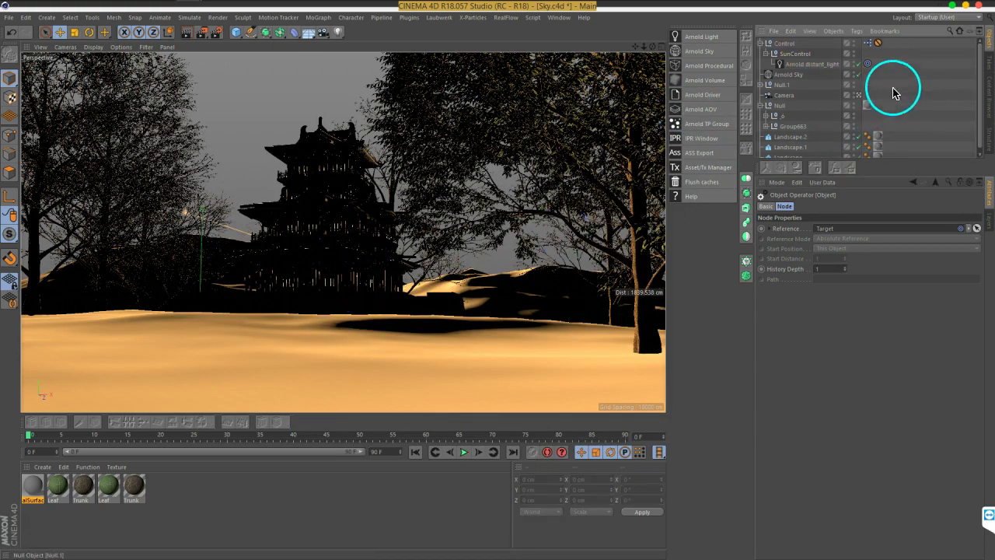
Drag the Null object into Control's Sun Target user-data field, then reopen the Arnold IPR window
{"action": "left_click", "coordinate": [787, 44]}
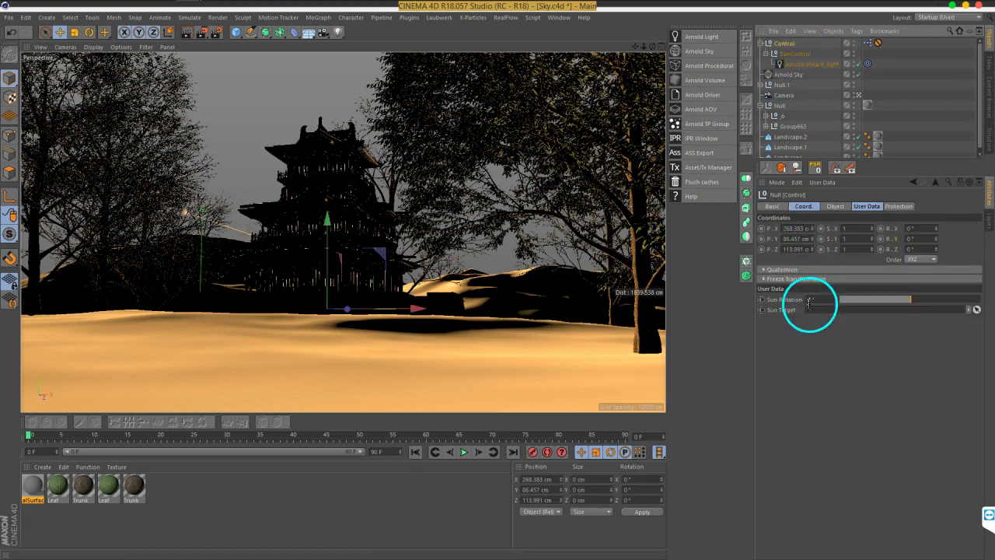
{"action": "left_click", "coordinate": [868, 64]}
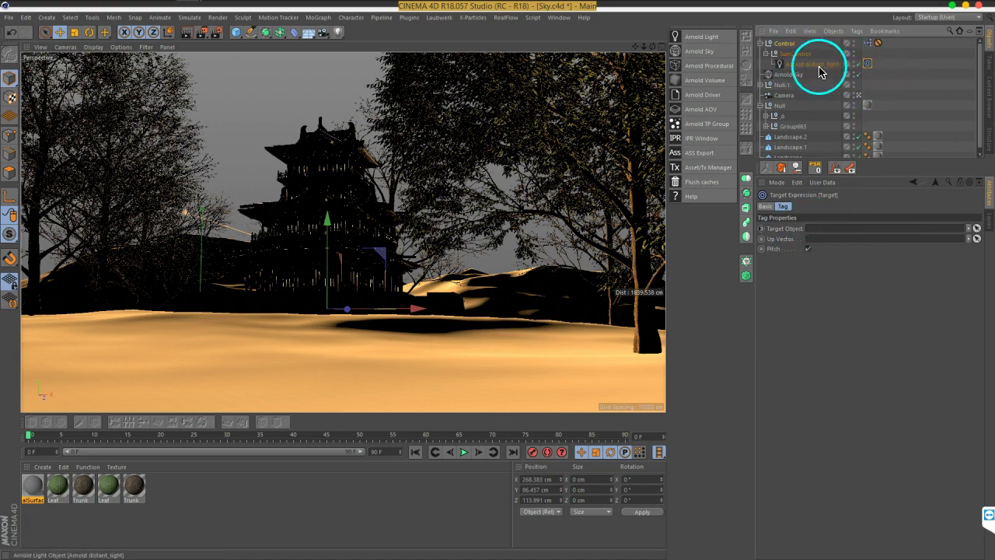
{"action": "left_click", "coordinate": [788, 45]}
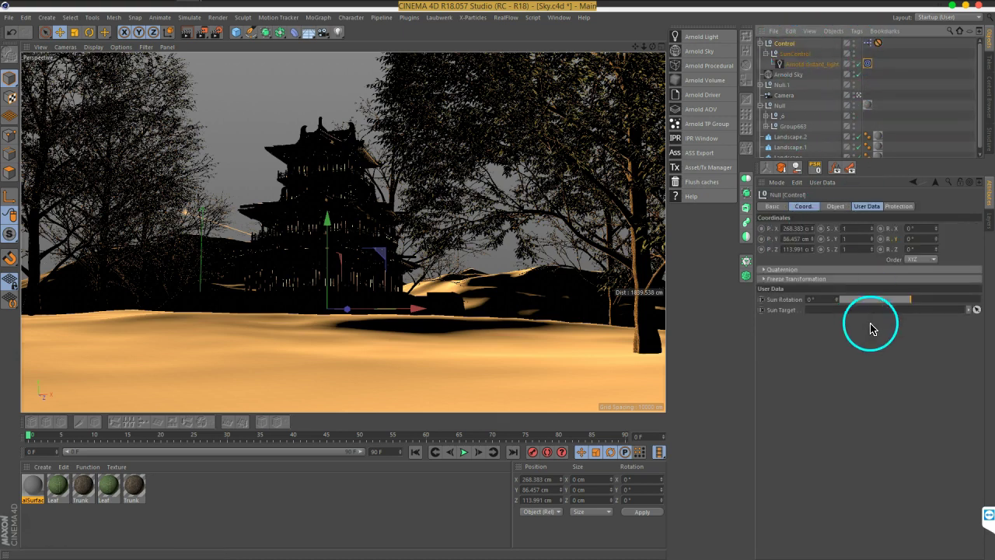
{"action": "left_click", "coordinate": [762, 106]}
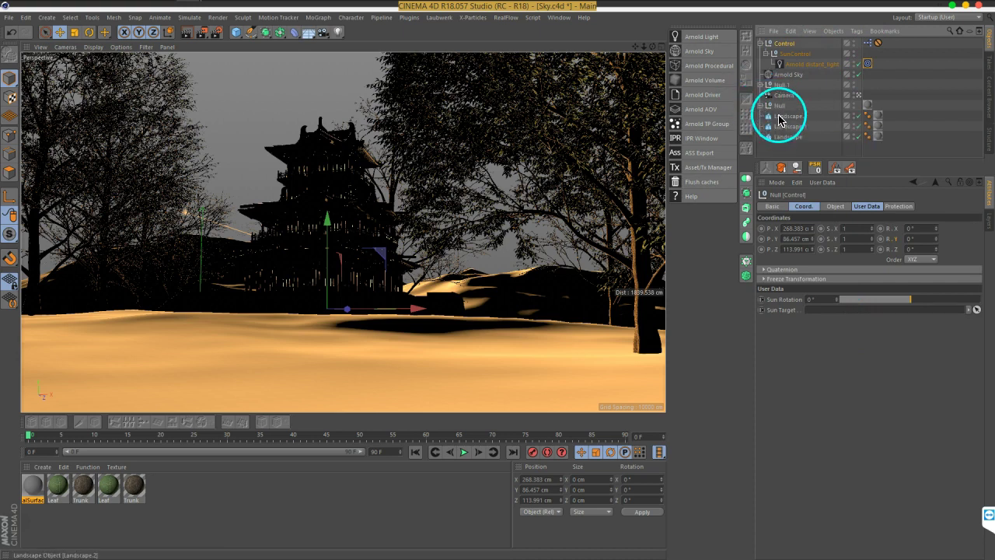
{"action": "left_click_drag", "start_coordinate": [780, 112], "coordinate": [820, 290]}
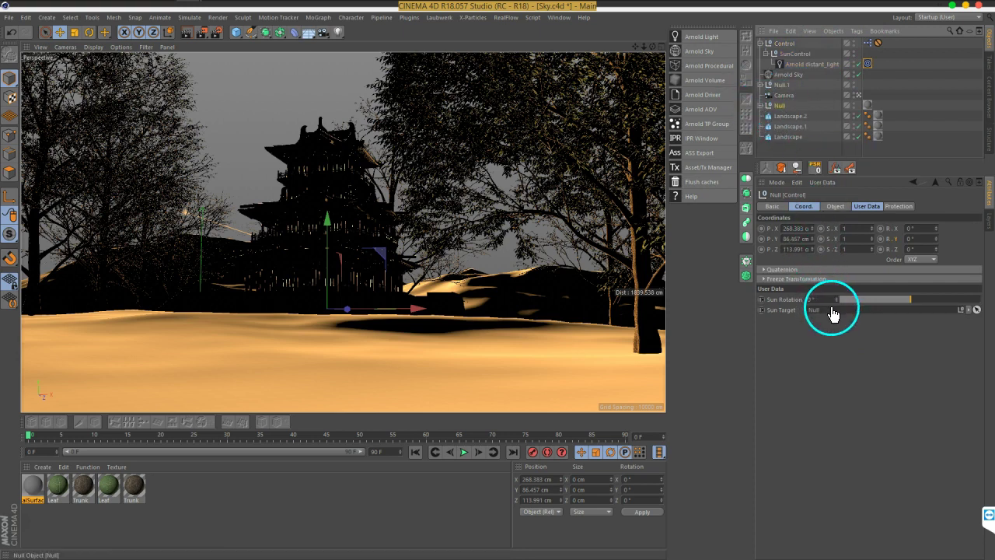
{"action": "left_click", "coordinate": [923, 127]}
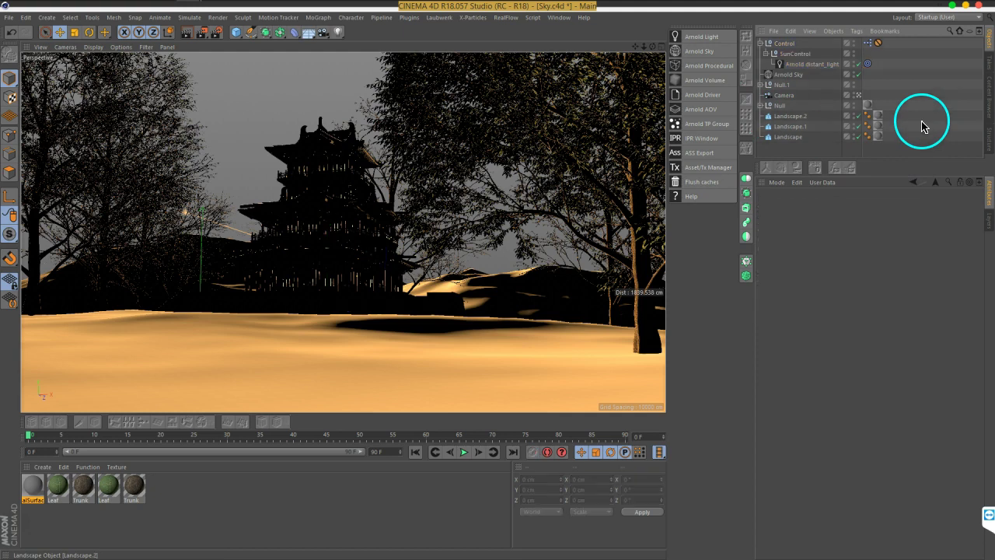
{"action": "left_click", "coordinate": [785, 44]}
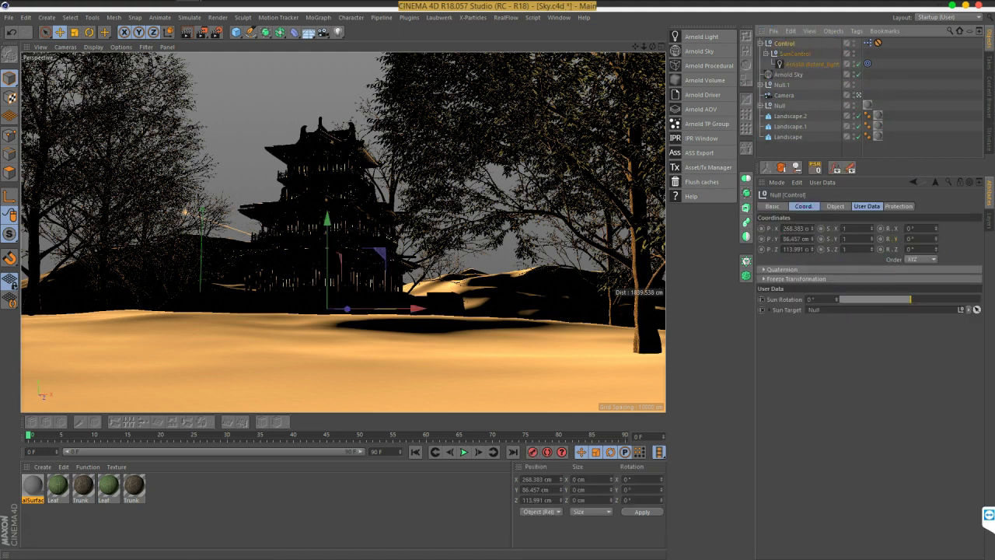
{"action": "left_click", "coordinate": [701, 138]}
{"action": "left_click_drag", "start_coordinate": [578, 129], "coordinate": [556, 124]}
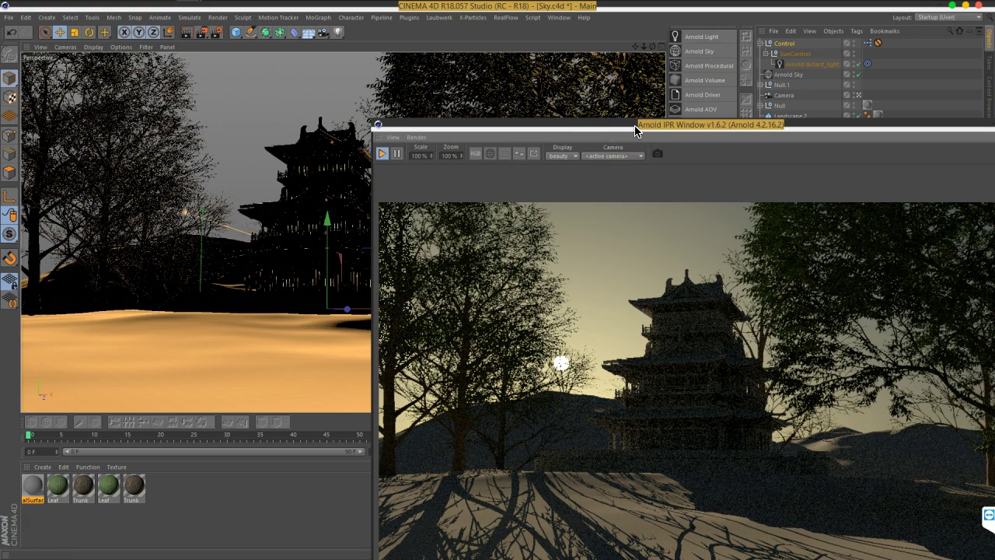
Scrub the Control's Sun Rotation slider up to about 20°, then back down toward a dusk angle
{"action": "left_click_drag", "start_coordinate": [635, 129], "coordinate": [350, 66]}
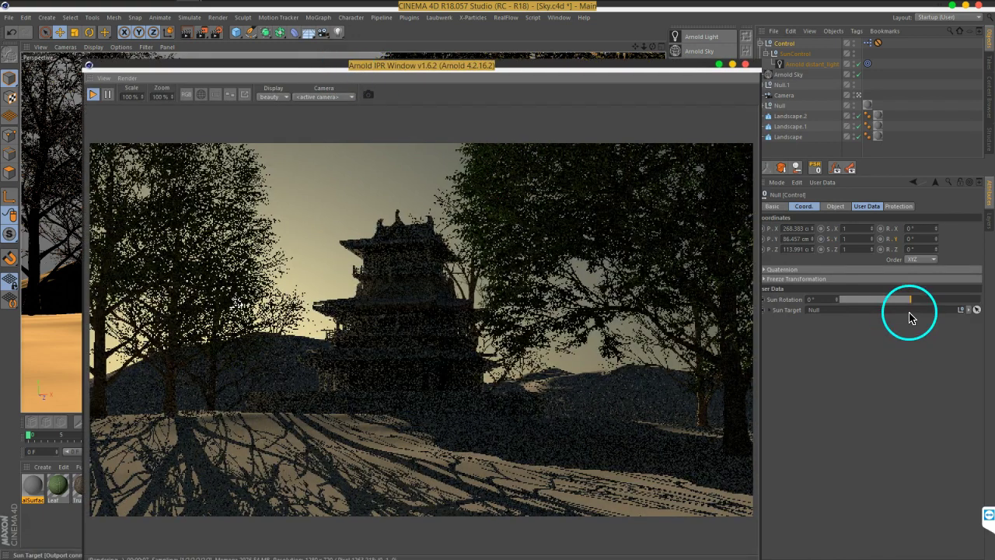
{"action": "left_click", "coordinate": [913, 305]}
{"action": "left_click_drag", "start_coordinate": [912, 305], "coordinate": [915, 305]}
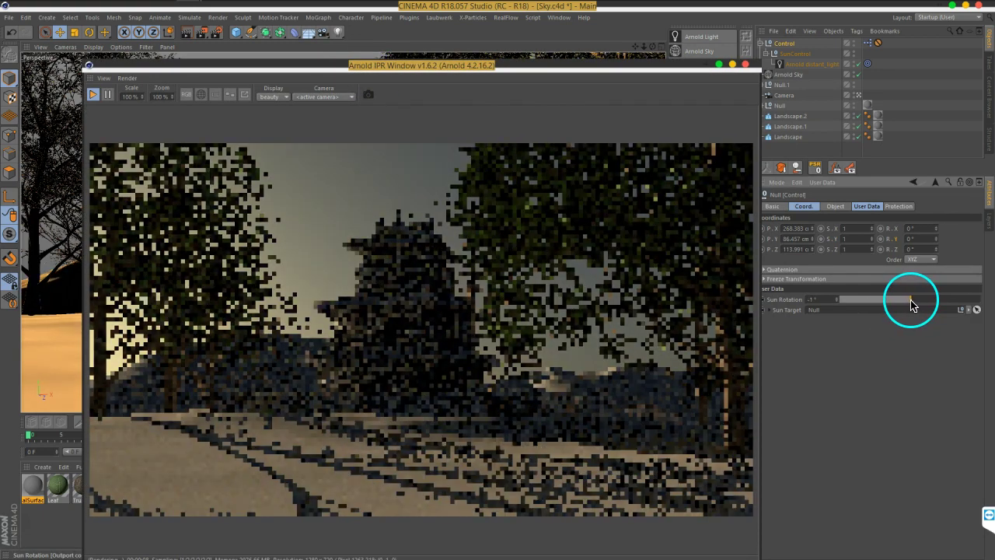
{"action": "left_click_drag", "start_coordinate": [910, 305], "coordinate": [837, 303]}
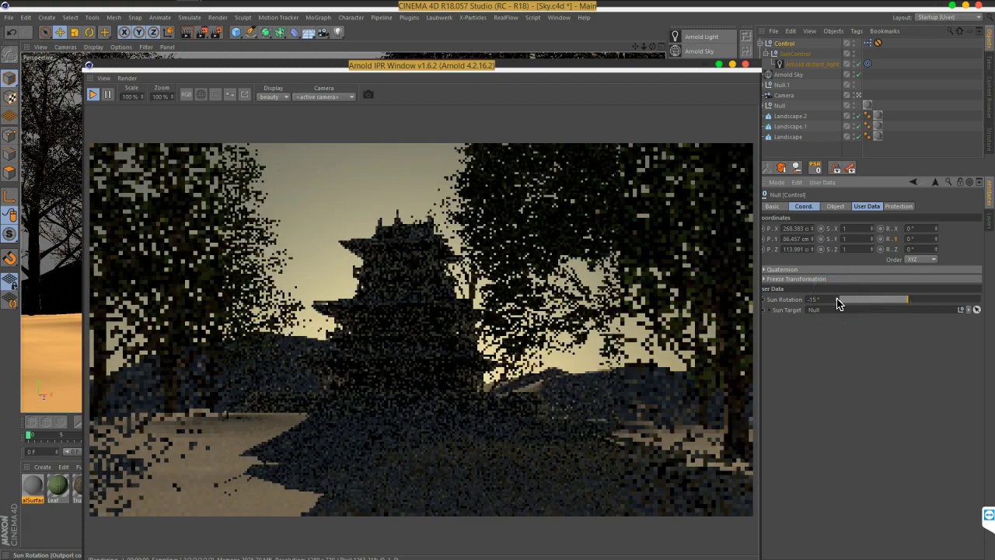
Fine-tune Sun Rotation to -6° so the sun disc sits left of the pagoda
{"action": "scroll", "coordinate": [837, 303], "scroll_direction": "up", "scroll_amount": 1}
{"action": "scroll", "coordinate": [837, 303], "scroll_direction": "up", "scroll_amount": 1}
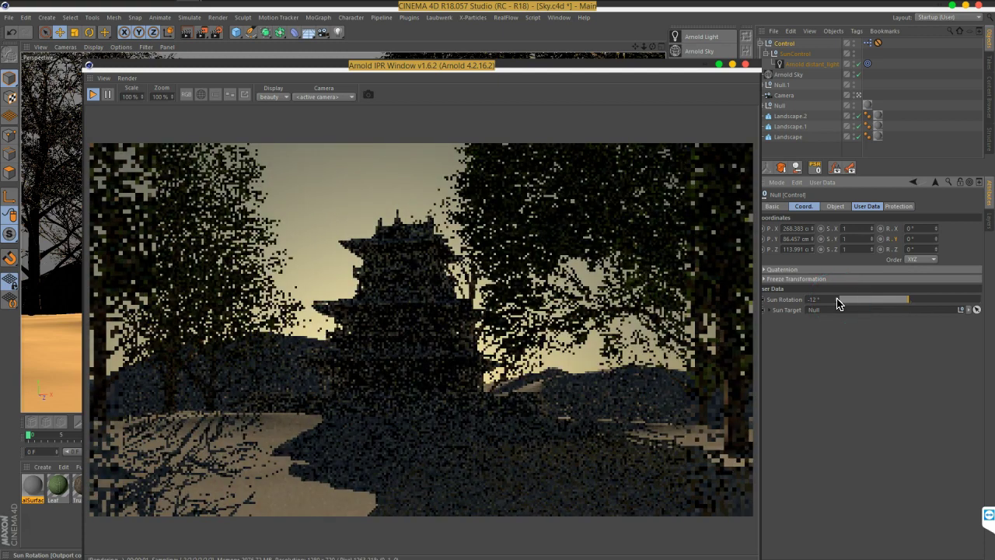
{"action": "scroll", "coordinate": [837, 303], "scroll_direction": "up", "scroll_amount": 1}
{"action": "scroll", "coordinate": [837, 303], "scroll_direction": "up", "scroll_amount": 1}
{"action": "scroll", "coordinate": [838, 304], "scroll_direction": "up", "scroll_amount": 1}
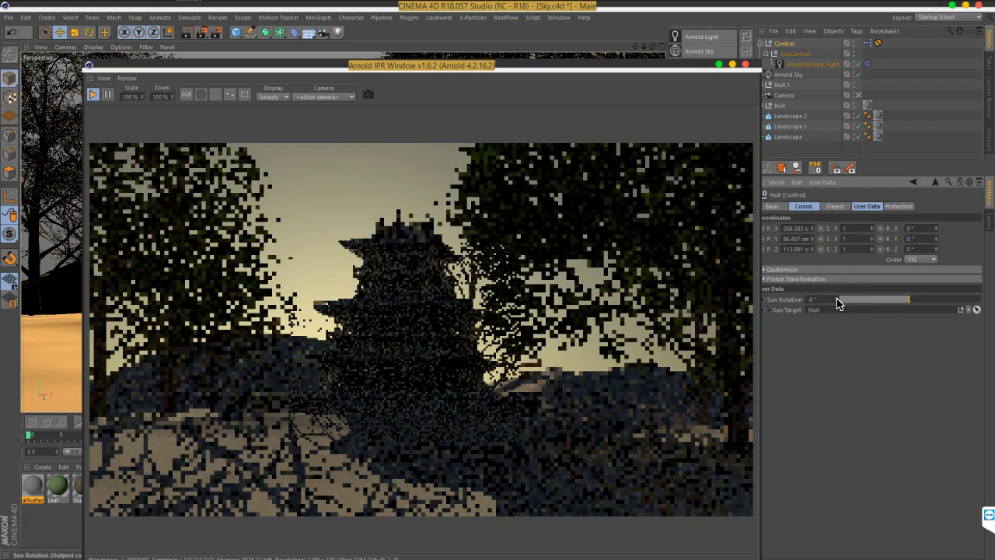
{"action": "scroll", "coordinate": [837, 303], "scroll_direction": "up", "scroll_amount": 1}
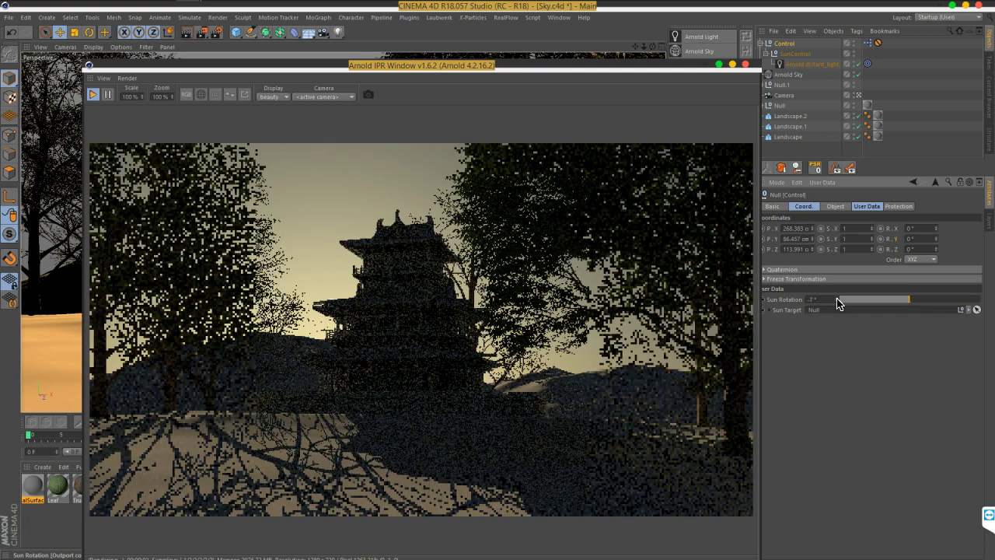
{"action": "scroll", "coordinate": [838, 303], "scroll_direction": "up", "scroll_amount": 1}
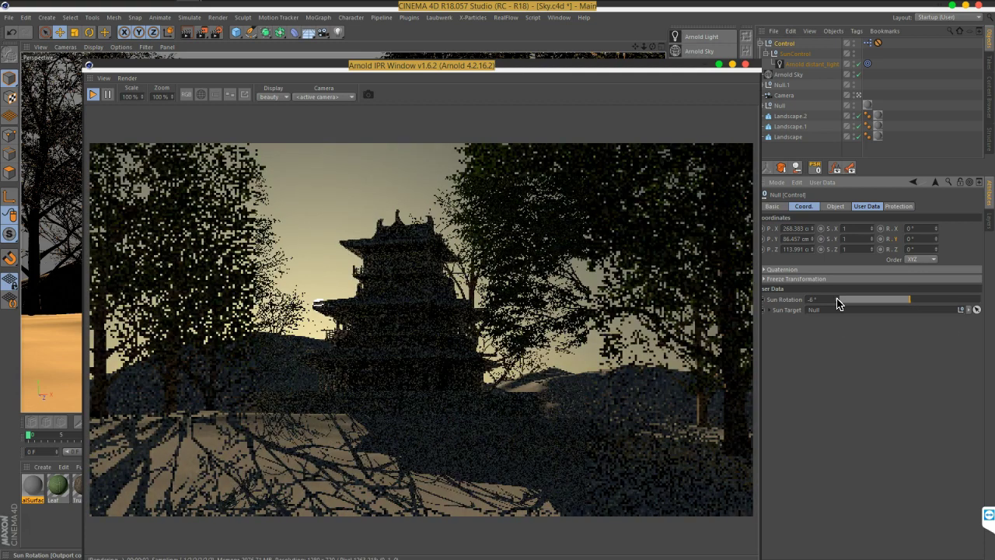
{"action": "scroll", "coordinate": [837, 304], "scroll_direction": "up", "scroll_amount": 2}
{"action": "scroll", "coordinate": [837, 303], "scroll_direction": "down", "scroll_amount": 3}
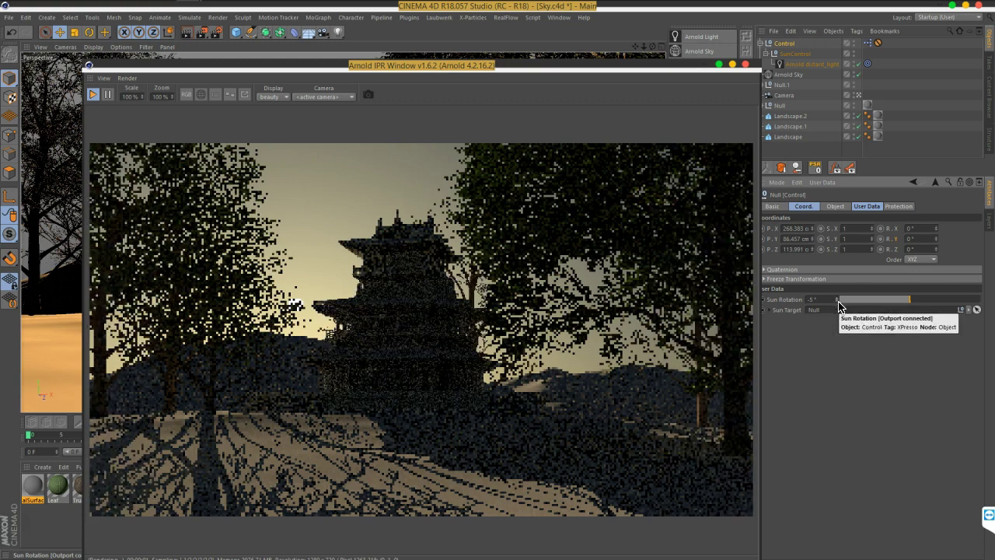
{"action": "scroll", "coordinate": [839, 304], "scroll_direction": "up", "scroll_amount": 2}
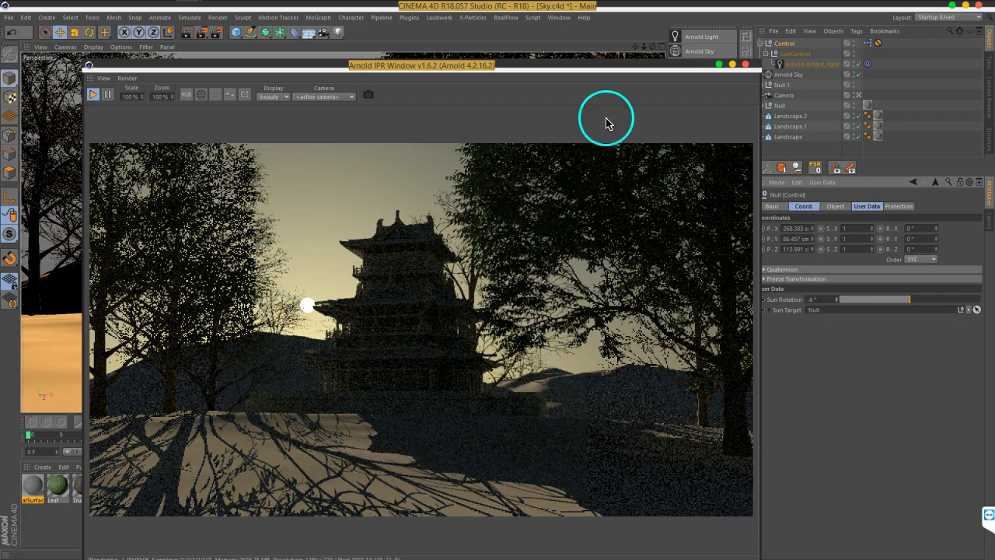
Raise the Arnold distant_light's Main-tab Intensity from 3 to 4.49
{"action": "left_click_drag", "start_coordinate": [598, 73], "coordinate": [559, 35]}
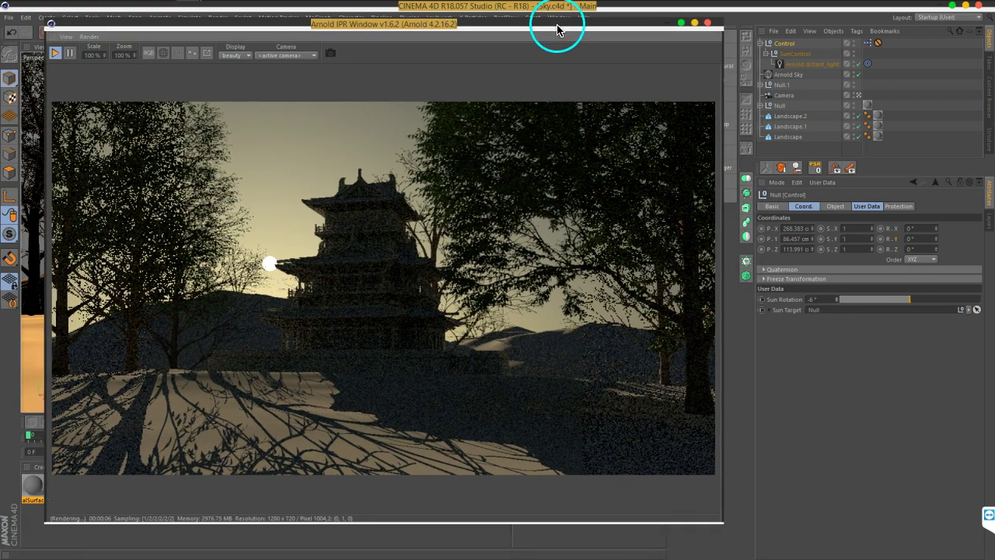
{"action": "left_click", "coordinate": [811, 64]}
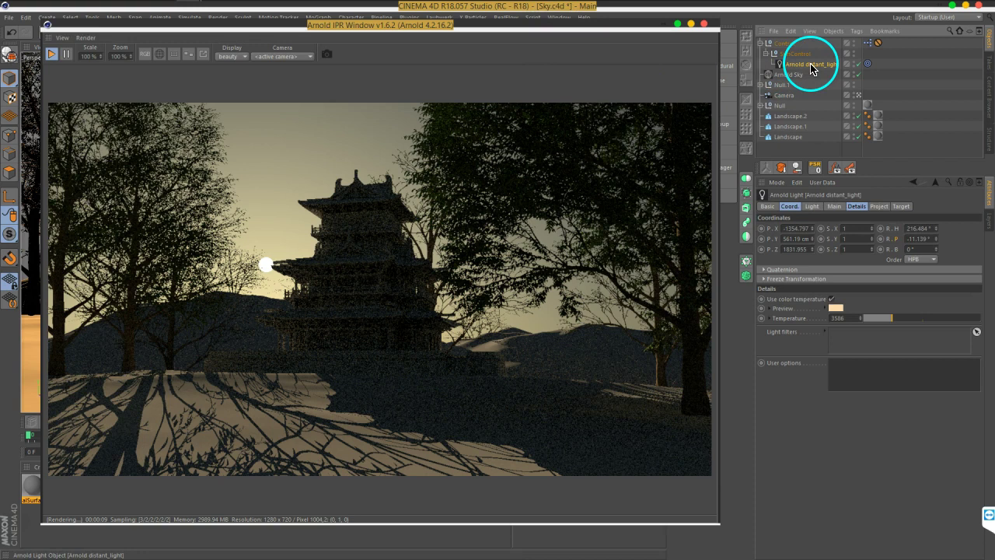
{"action": "left_click", "coordinate": [830, 206]}
{"action": "left_click", "coordinate": [813, 206]}
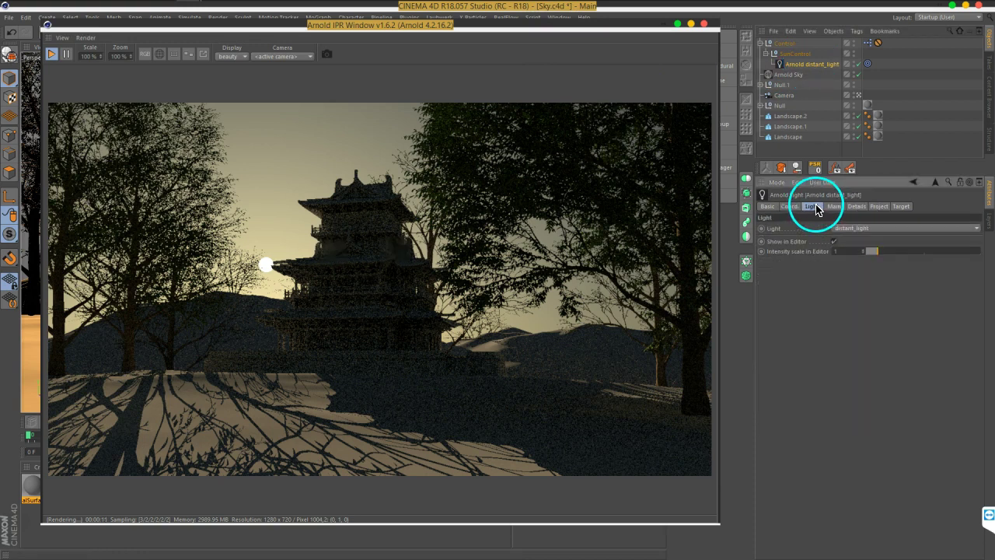
{"action": "left_click", "coordinate": [835, 206]}
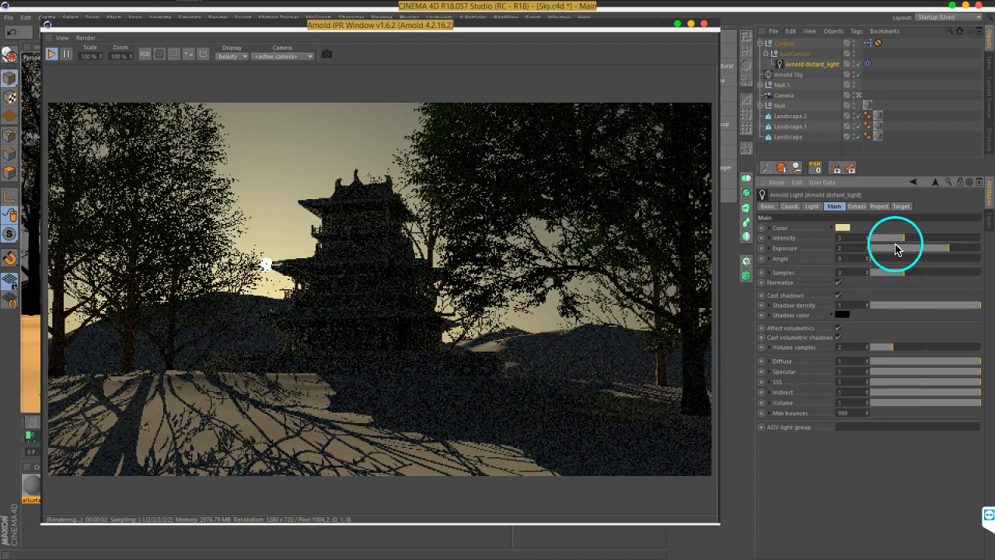
{"action": "left_click_drag", "start_coordinate": [911, 242], "coordinate": [918, 241]}
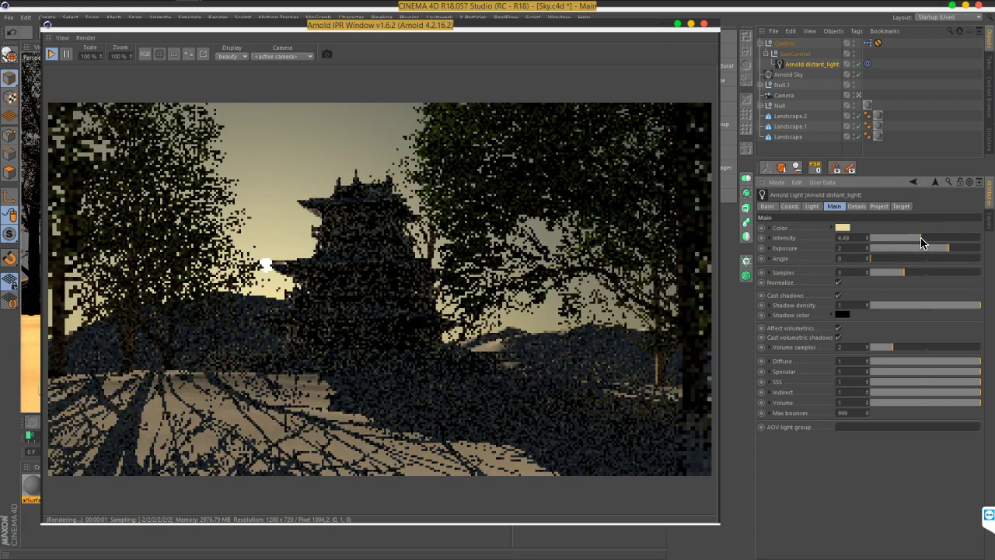
{"action": "left_click", "coordinate": [839, 236]}
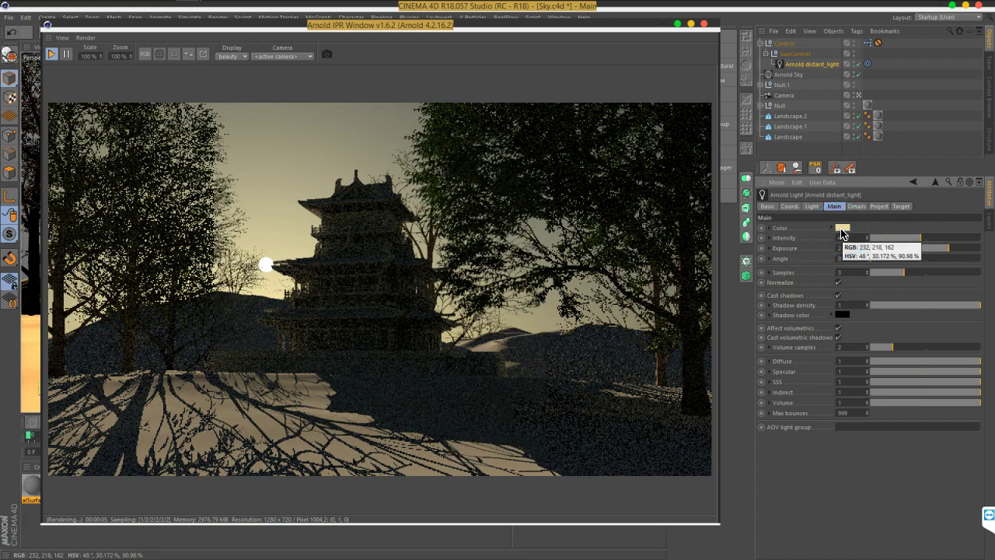
{"action": "left_click", "coordinate": [837, 285]}
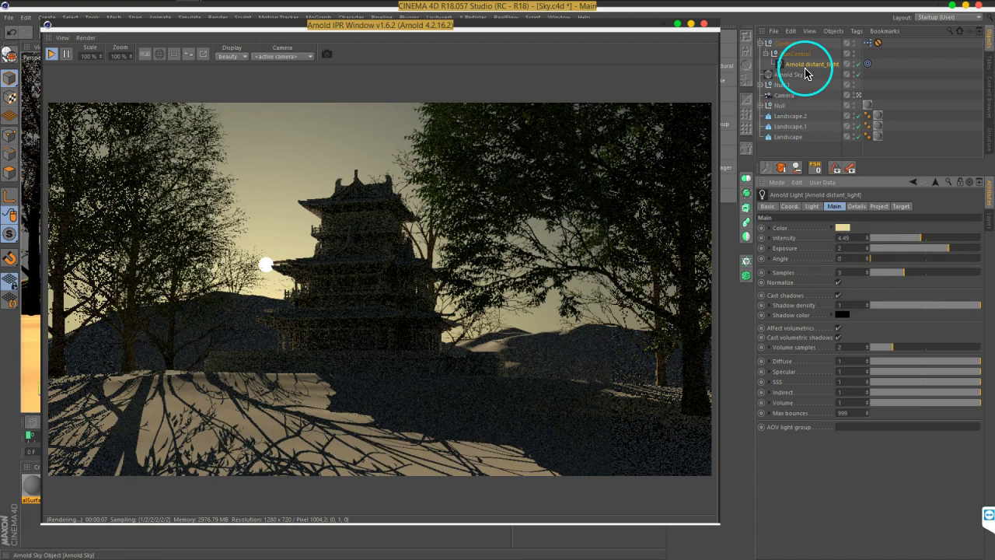
{"action": "left_click", "coordinate": [828, 327]}
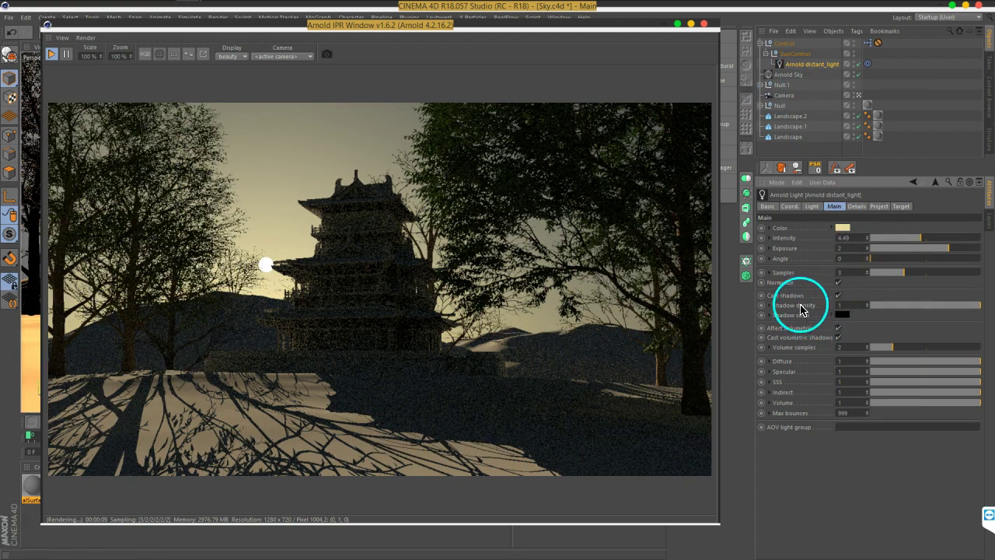
{"action": "left_click", "coordinate": [480, 138]}
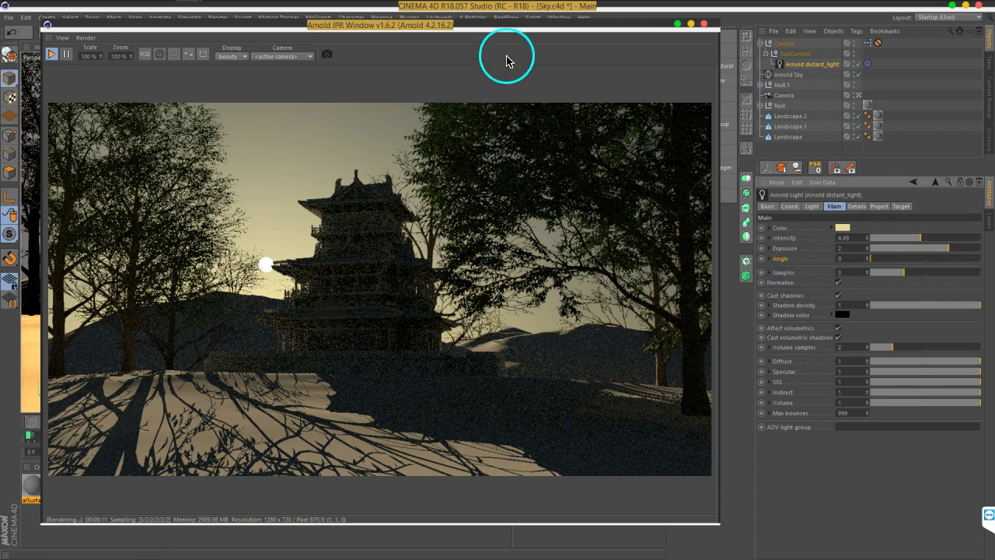
{"action": "left_click_drag", "start_coordinate": [510, 33], "coordinate": [518, 24]}
Set the distant light's Angle to 0.2 as a first try at softer shadows
{"action": "left_click", "coordinate": [354, 430]}
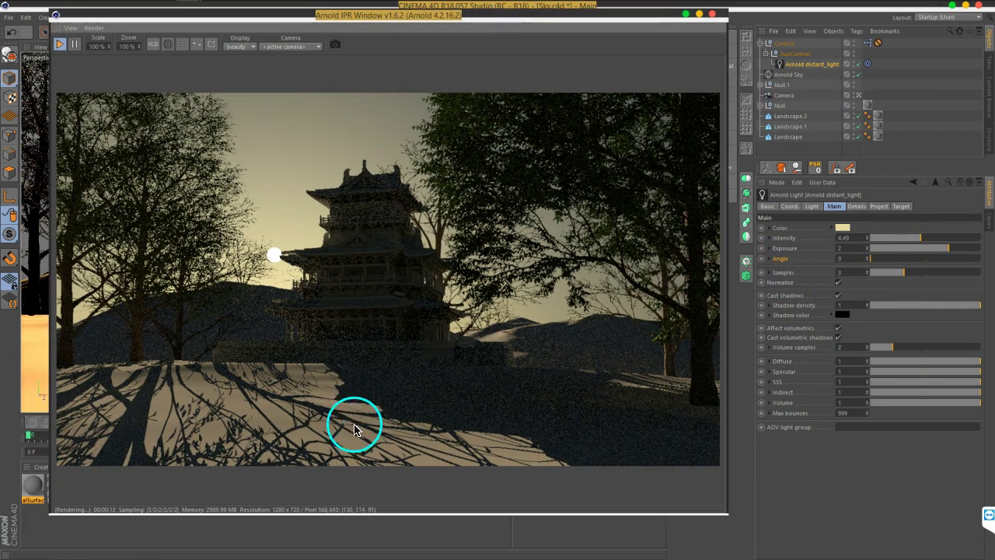
{"action": "left_click_drag", "start_coordinate": [339, 428], "coordinate": [309, 414]}
{"action": "mouse_move", "coordinate": [261, 393]}
{"action": "left_mouse_down"}
{"action": "mouse_move", "coordinate": [325, 420]}
{"action": "mouse_move", "coordinate": [818, 337]}
{"action": "left_mouse_up"}
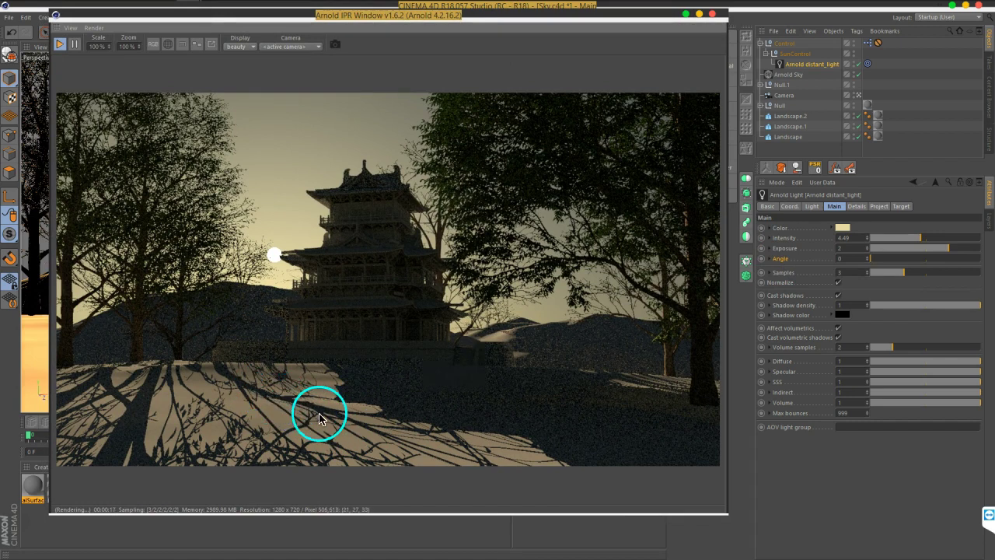
{"action": "left_click", "coordinate": [829, 258]}
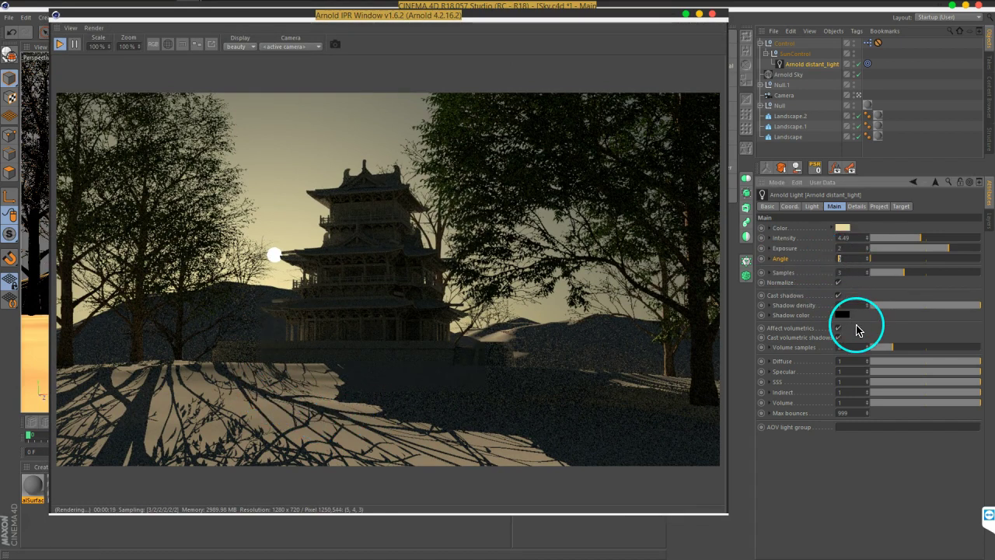
{"action": "type", "text": "0.2"}
{"action": "key", "text": "Return"}
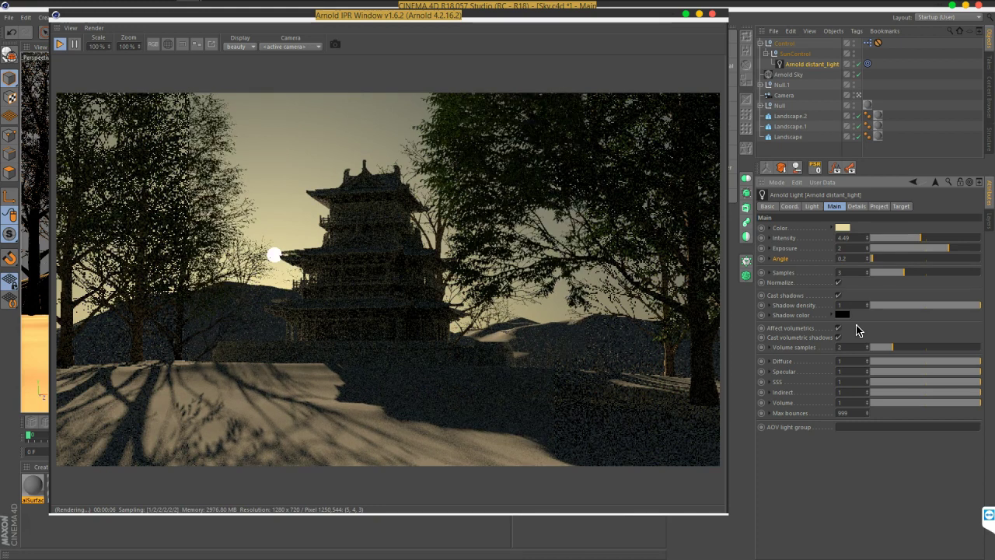
Change the distant light's Angle to 0.5, then select the Arnold Sky to show its settings
{"action": "left_click", "coordinate": [865, 301]}
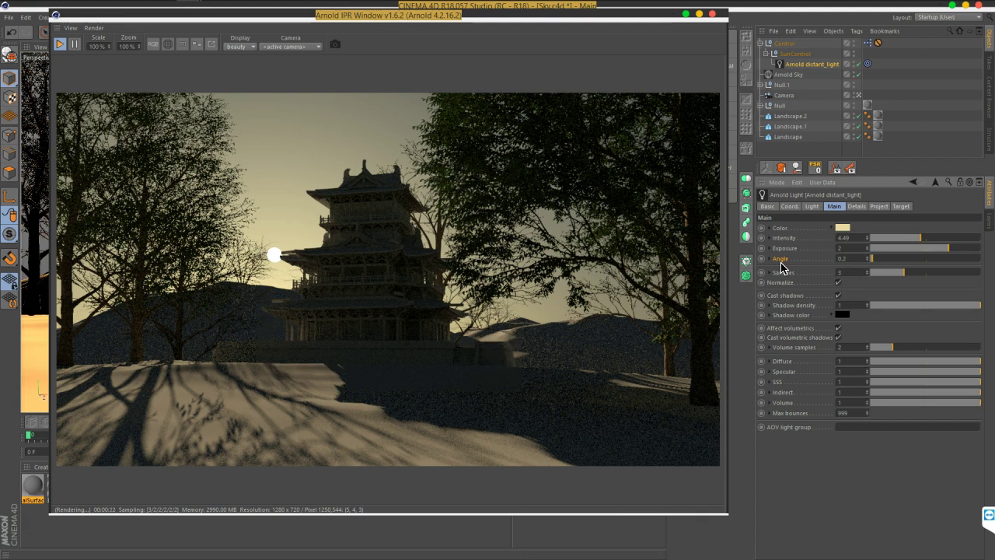
{"action": "left_click", "coordinate": [772, 314]}
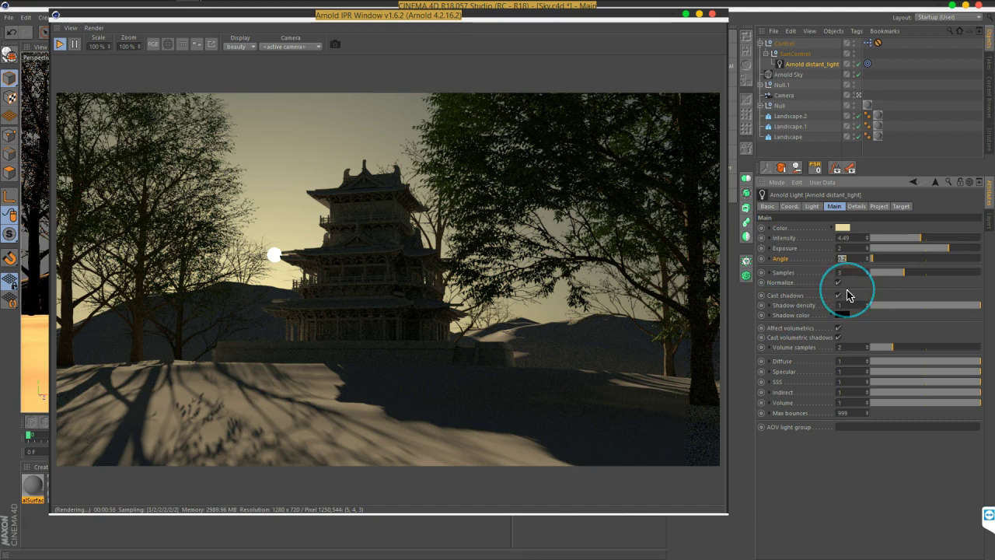
{"action": "left_click", "coordinate": [860, 277]}
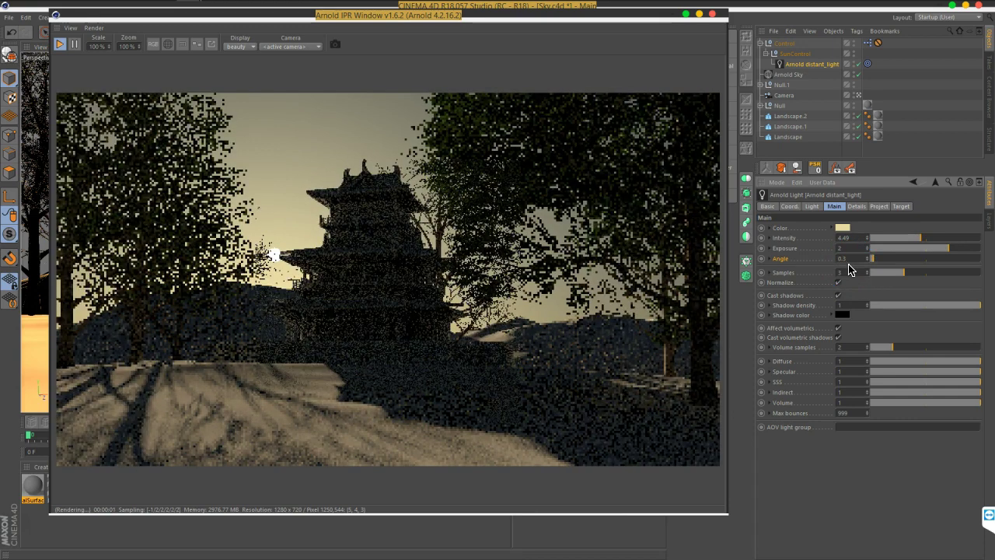
{"action": "left_click", "coordinate": [851, 256]}
{"action": "left_click", "coordinate": [854, 258]}
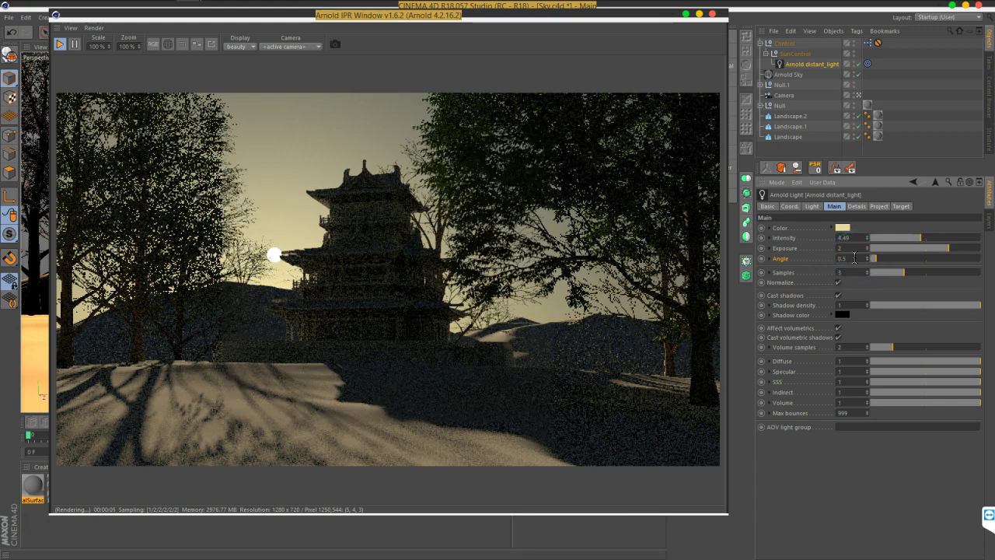
{"action": "type", "text": "0.5"}
{"action": "key", "text": "Return"}
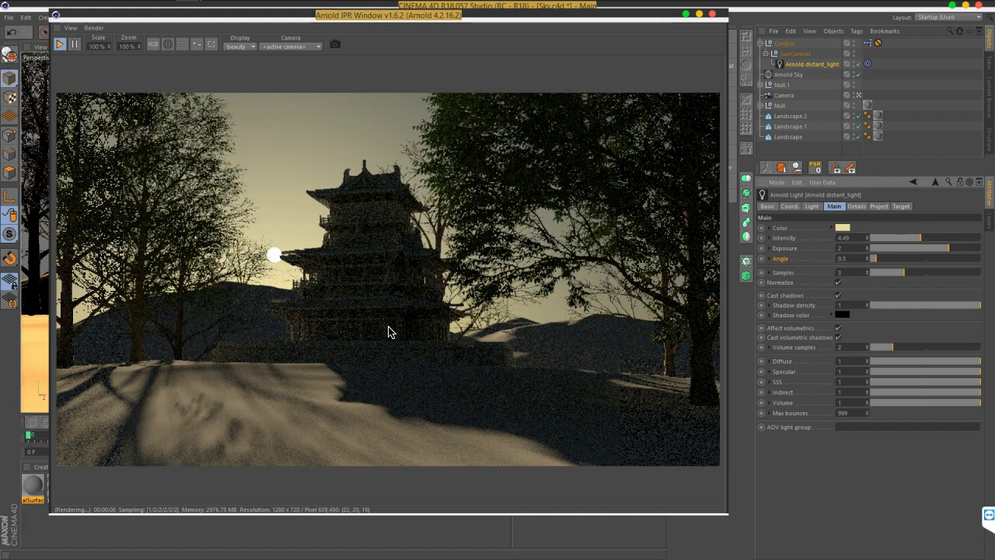
{"action": "left_click", "coordinate": [793, 74]}
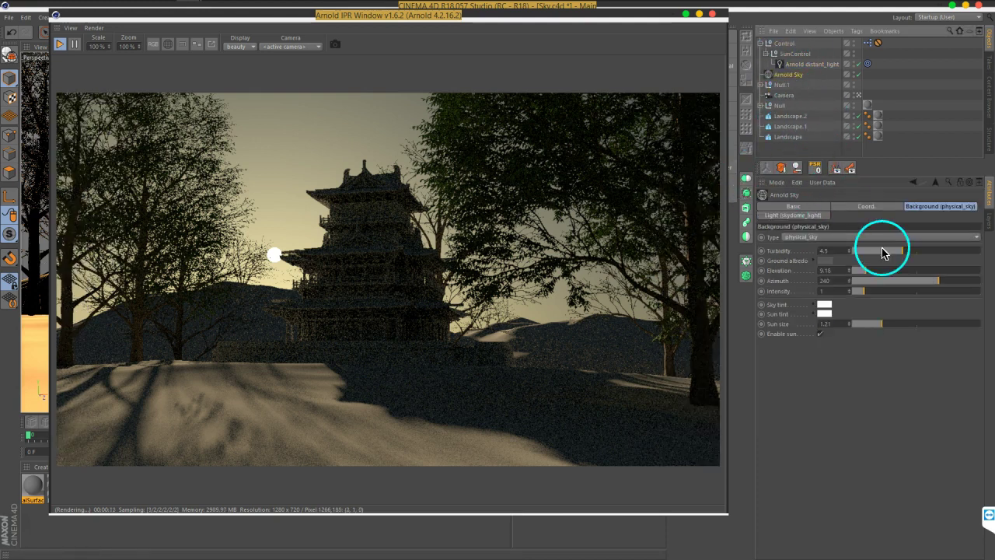